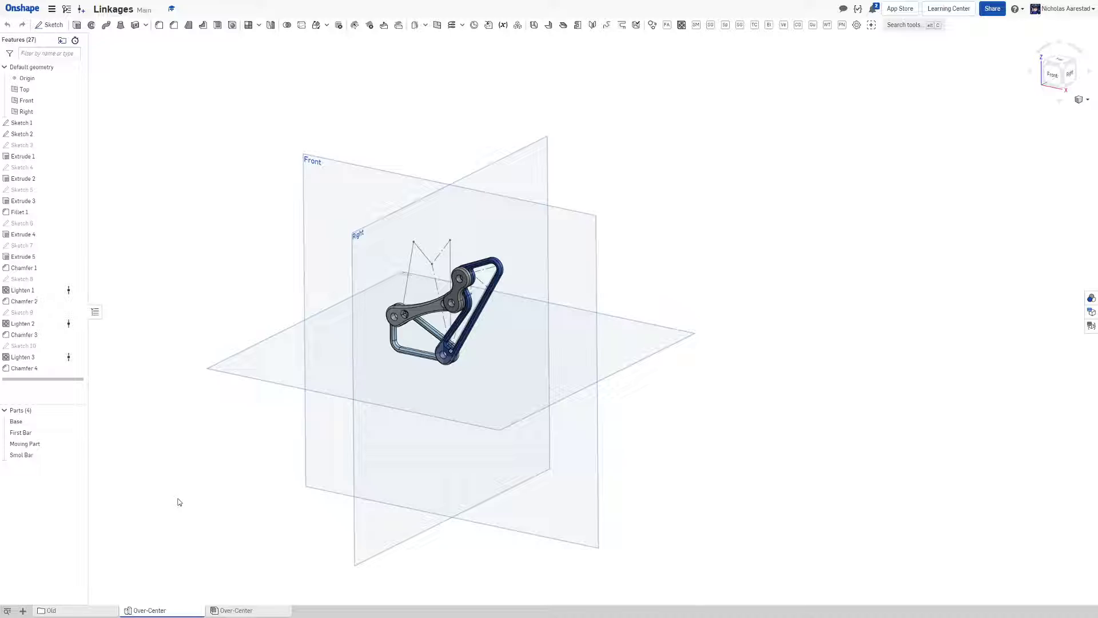
right_drag(588, 277, 526, 299)
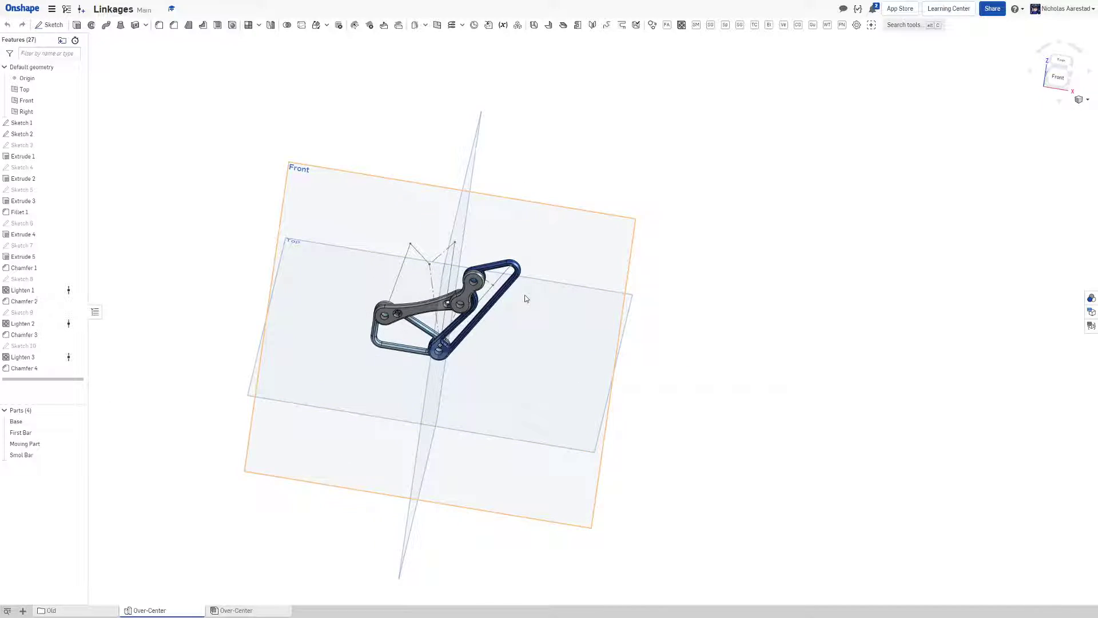
scroll(396, 286, up, 3)
mouse_move(396, 286)
right_down()
mouse_move(367, 292)
mouse_move(403, 258)
right_up()
scroll(380, 292, up, 3)
scroll(415, 241, down, 3)
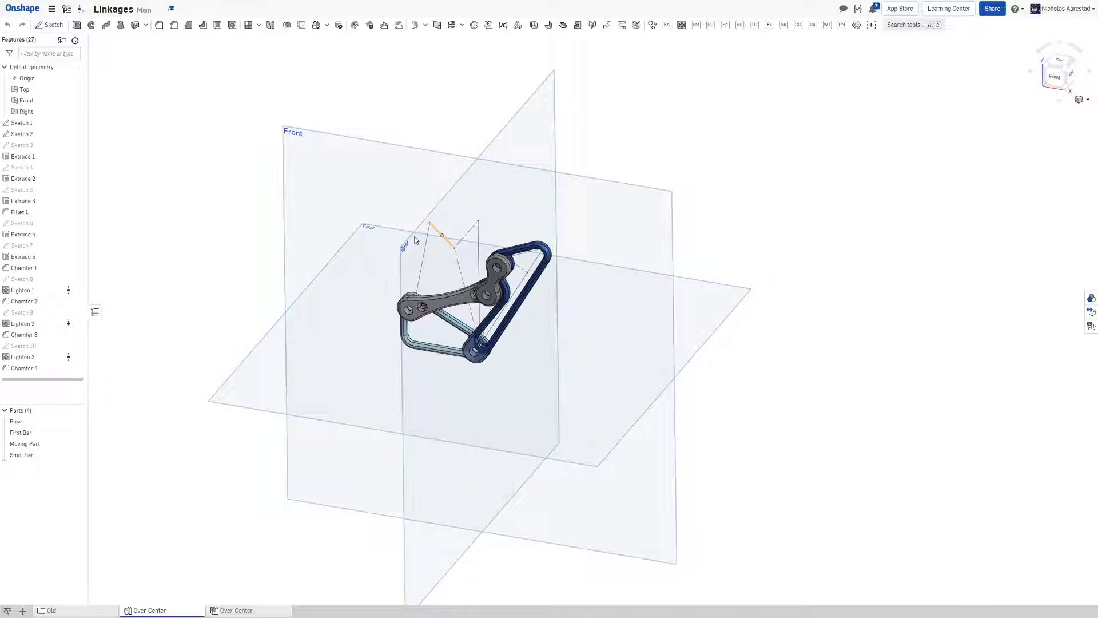
scroll(416, 240, up, 3)
scroll(470, 285, up, 3)
scroll(493, 286, up, 2)
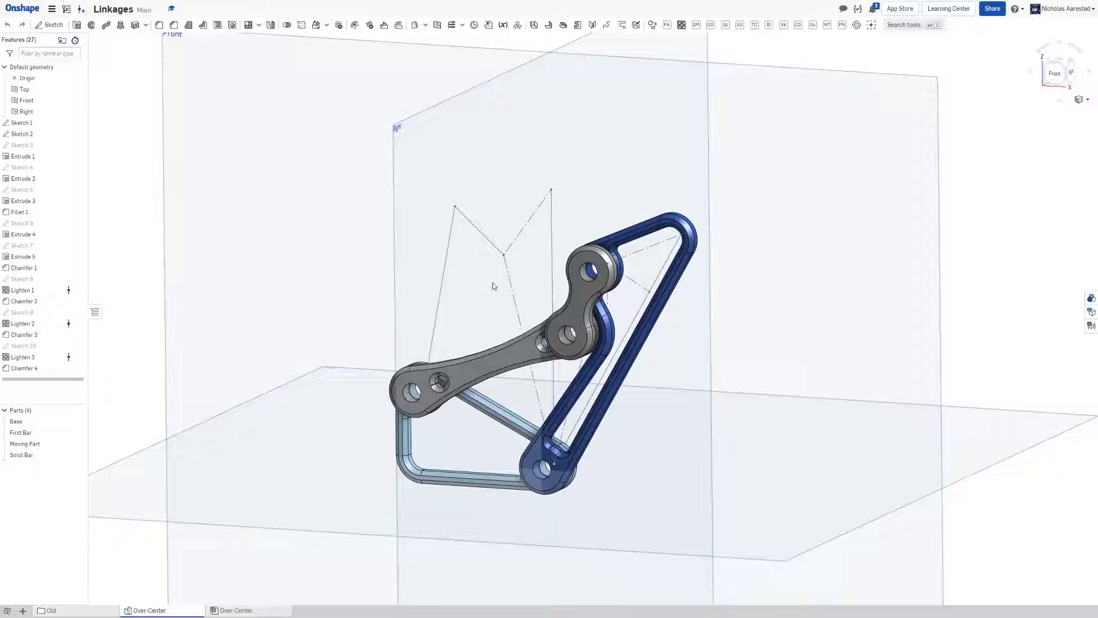
right_drag(493, 285, 478, 301)
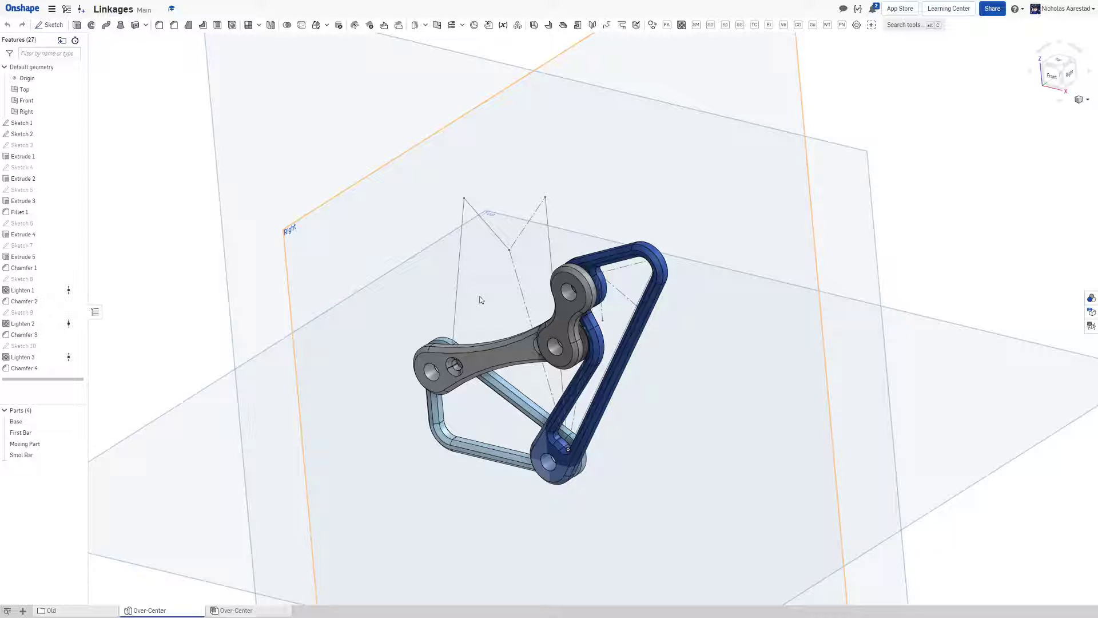
key(shift+1)
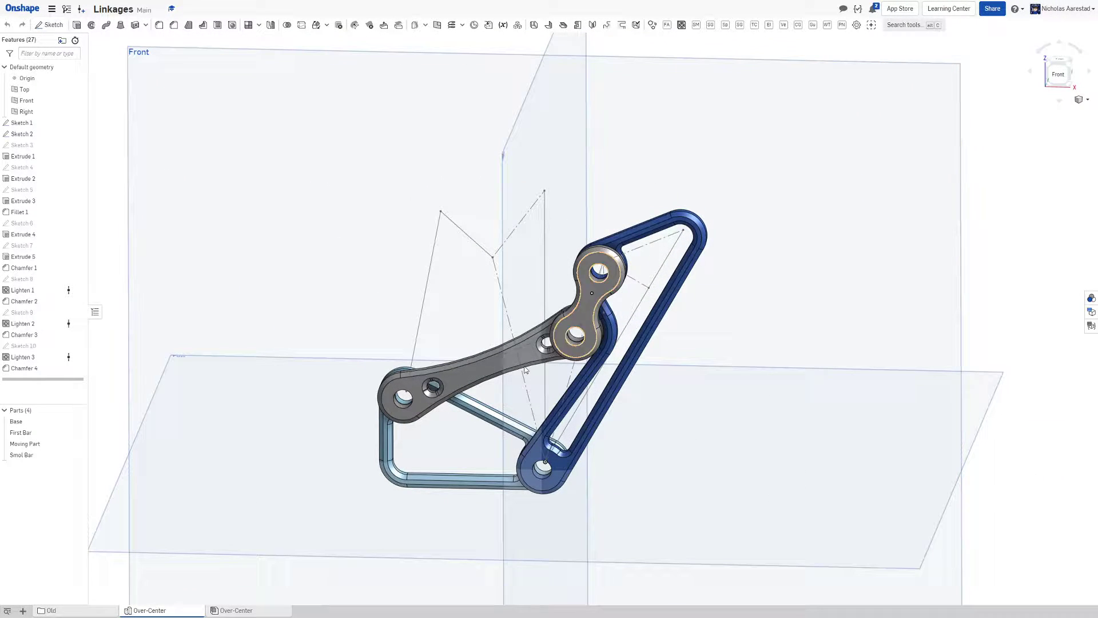
click(472, 409)
scroll(463, 404, down, 4)
click(893, 378)
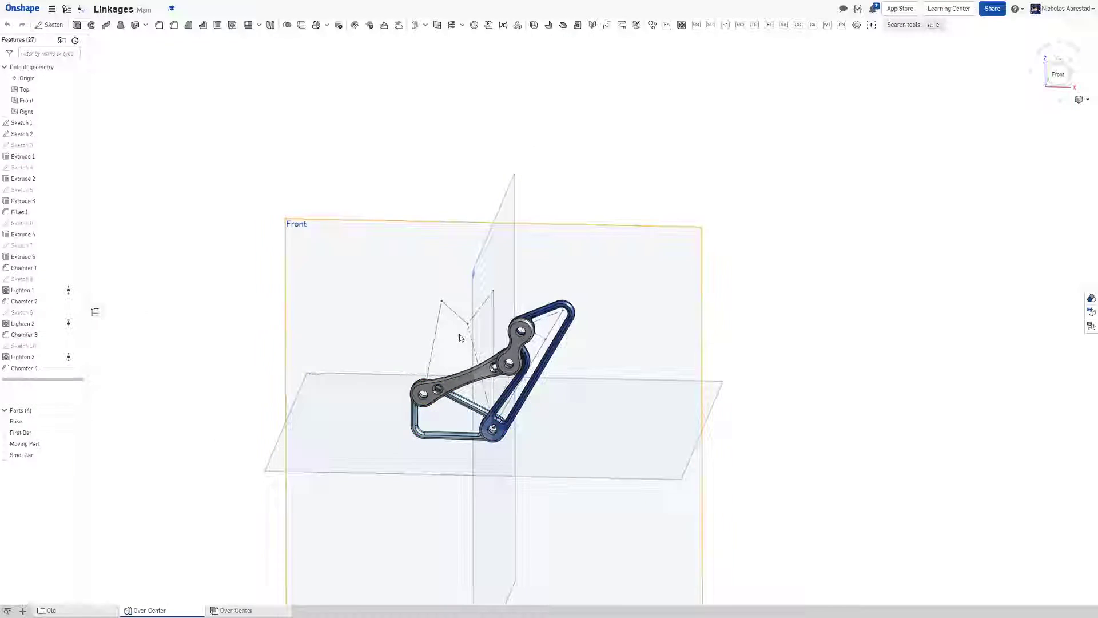
scroll(601, 404, up, 6)
right_drag(606, 413, 687, 377)
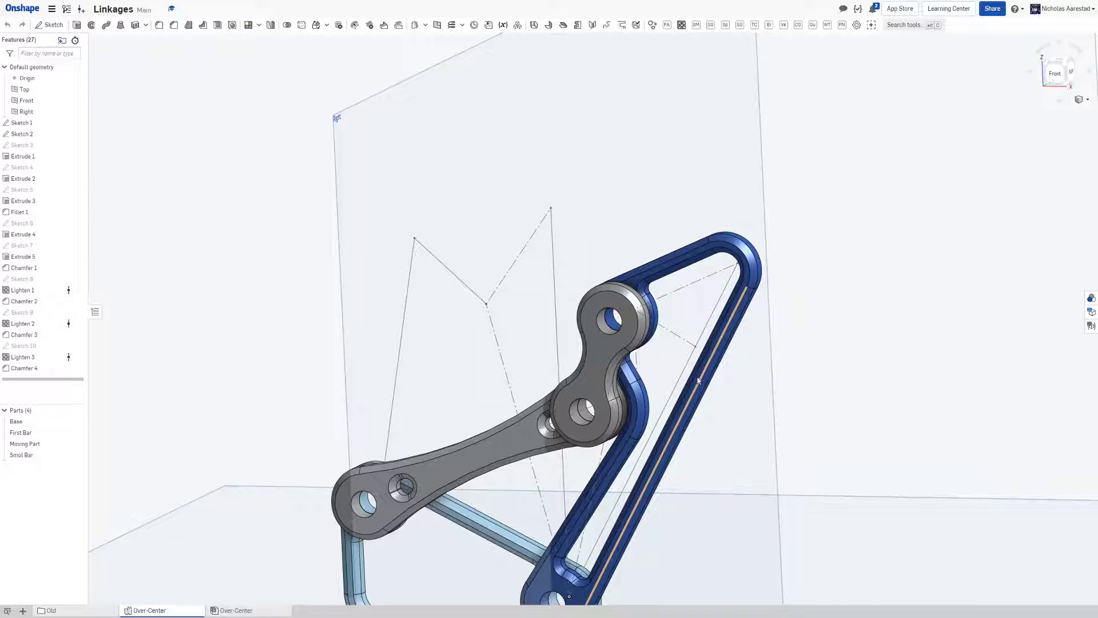
scroll(501, 305, down, 5)
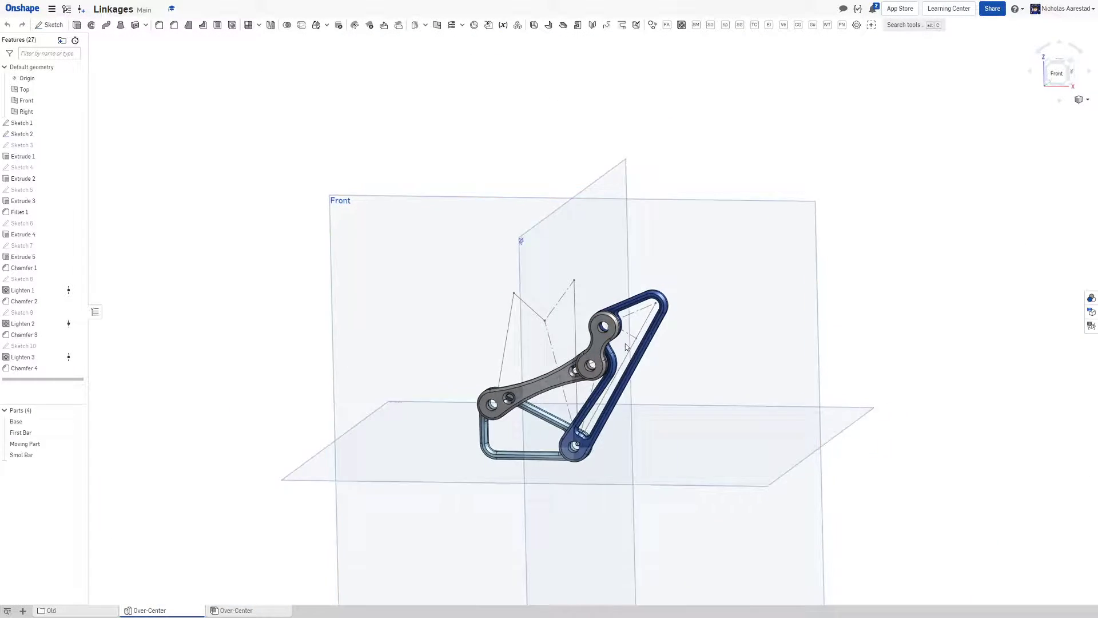
right_drag(600, 335, 644, 368)
scroll(644, 368, up, 5)
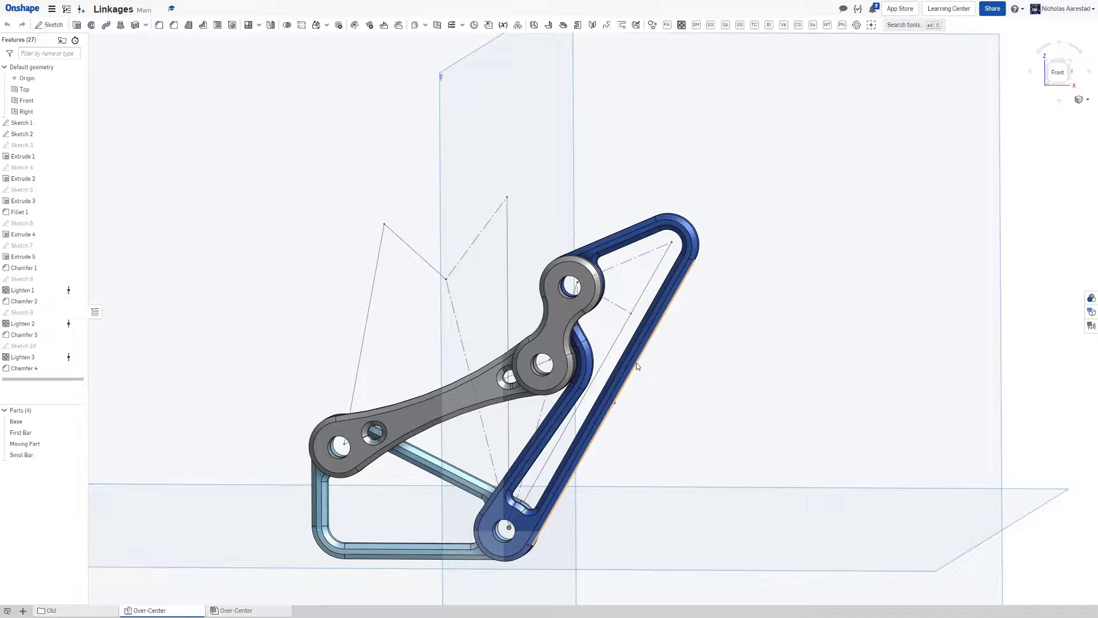
click(437, 413)
shift+click(790, 421)
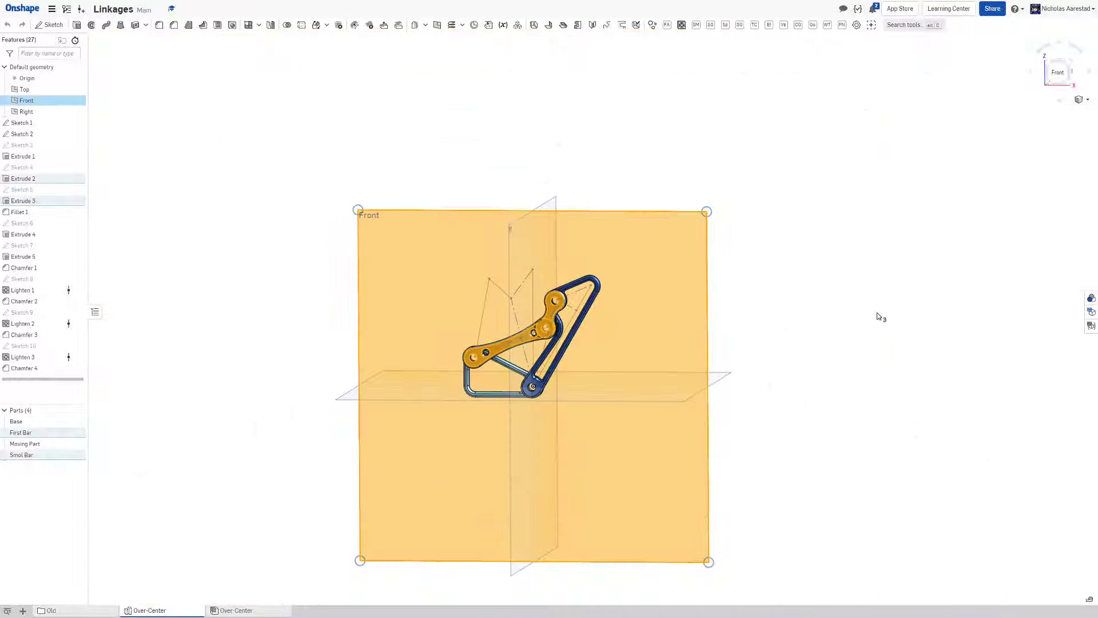
key(space)
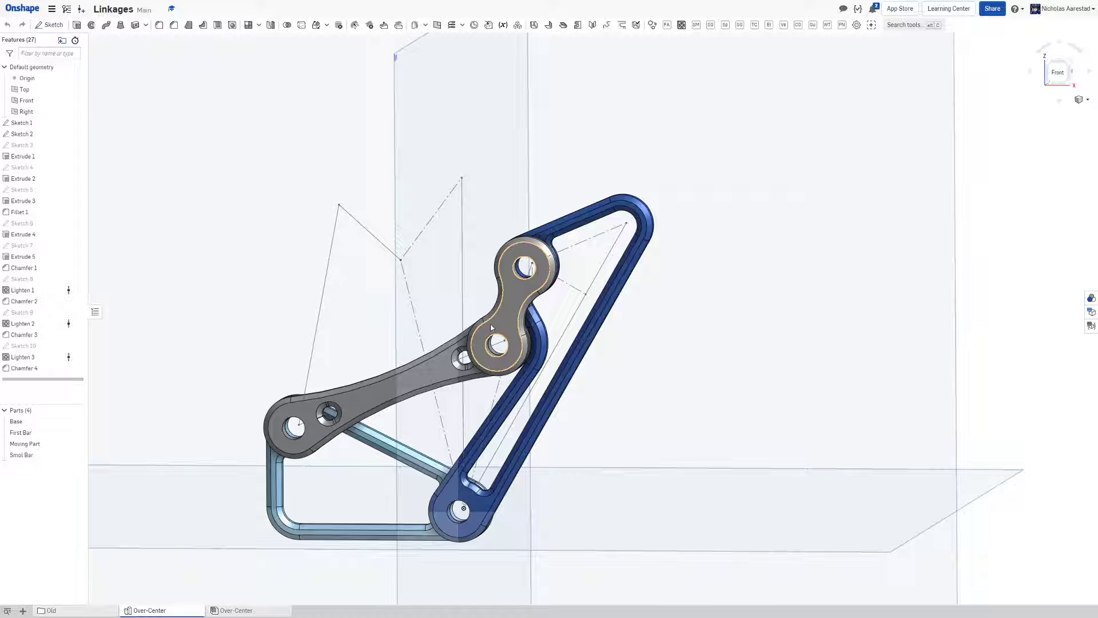
mouse_move(502, 298)
right_down()
mouse_move(490, 292)
mouse_move(488, 304)
right_up()
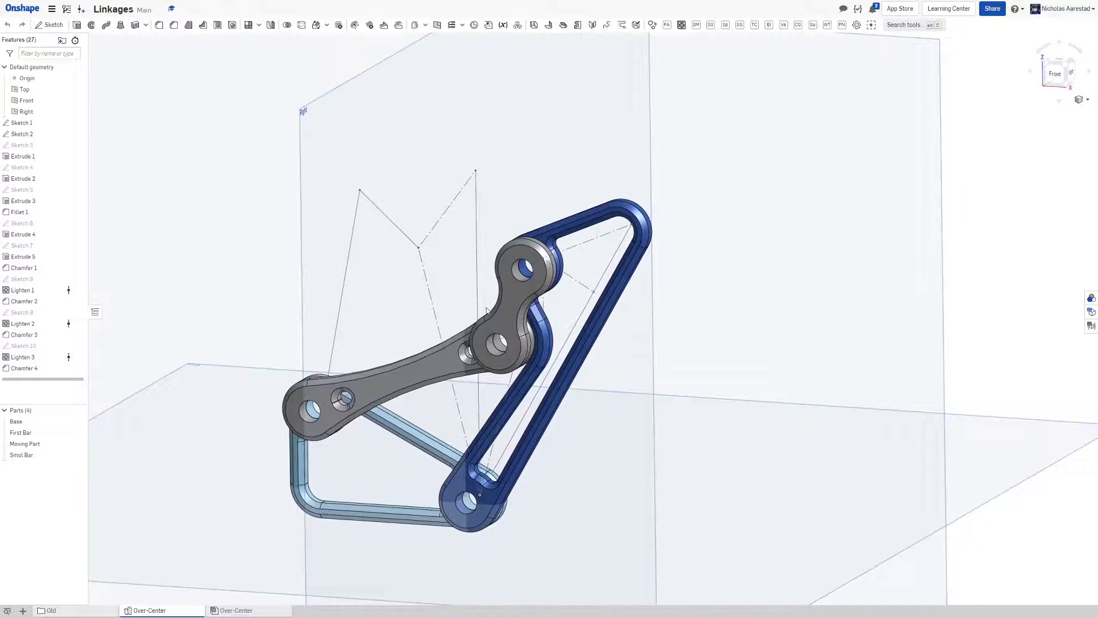
scroll(488, 307, down, 2)
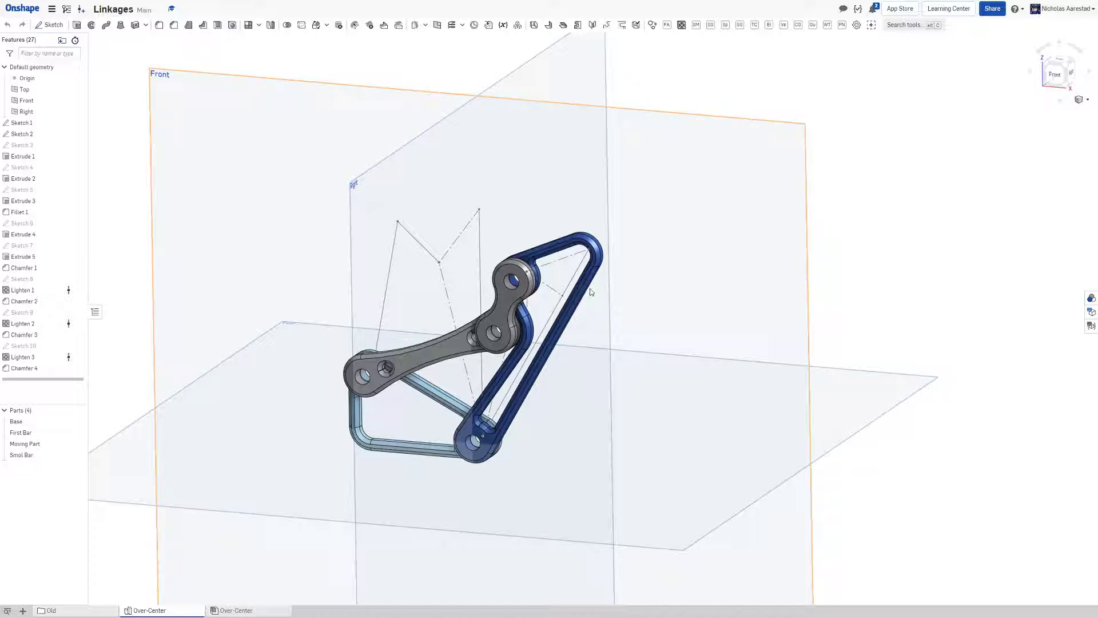
scroll(481, 326, down, 1)
scroll(496, 320, up, 5)
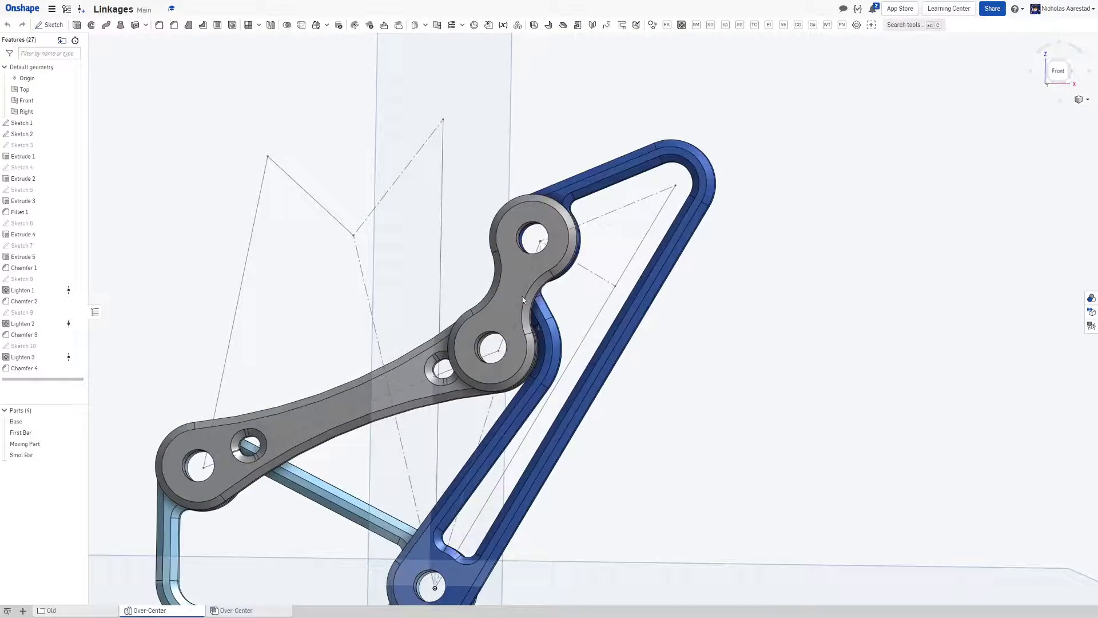
right_drag(522, 296, 594, 316)
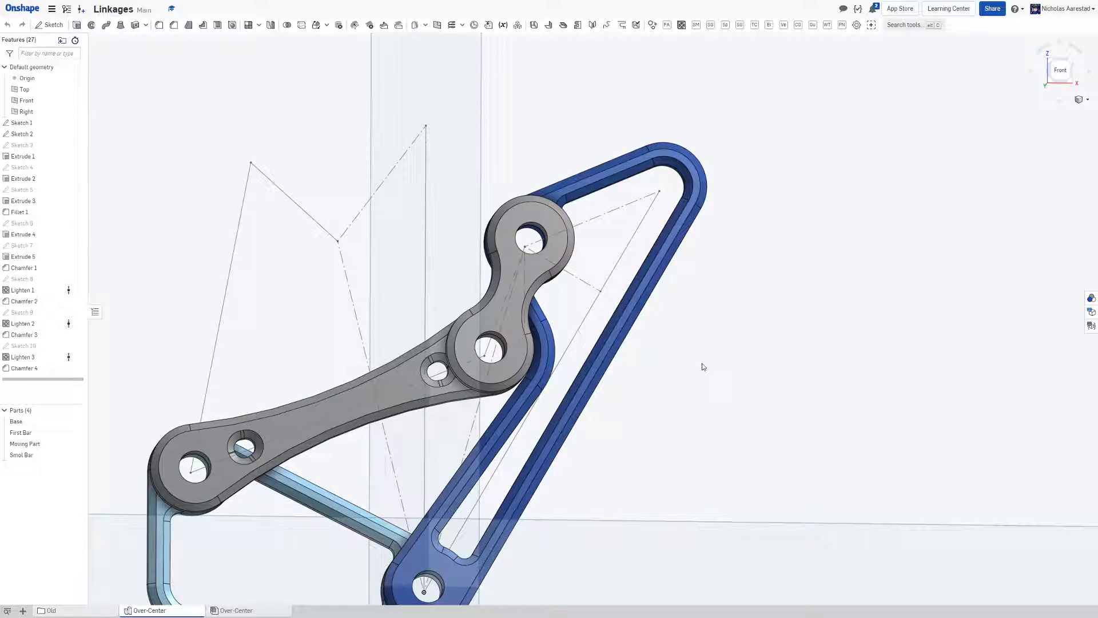
scroll(456, 263, down, 3)
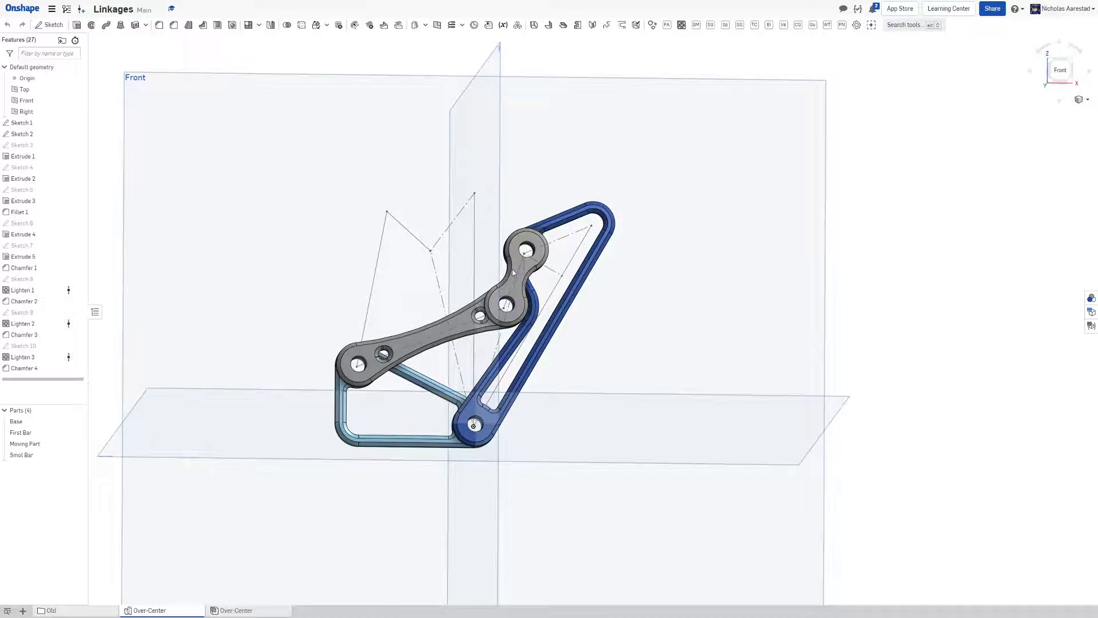
right_drag(463, 267, 494, 288)
scroll(486, 289, up, 3)
scroll(485, 288, down, 3)
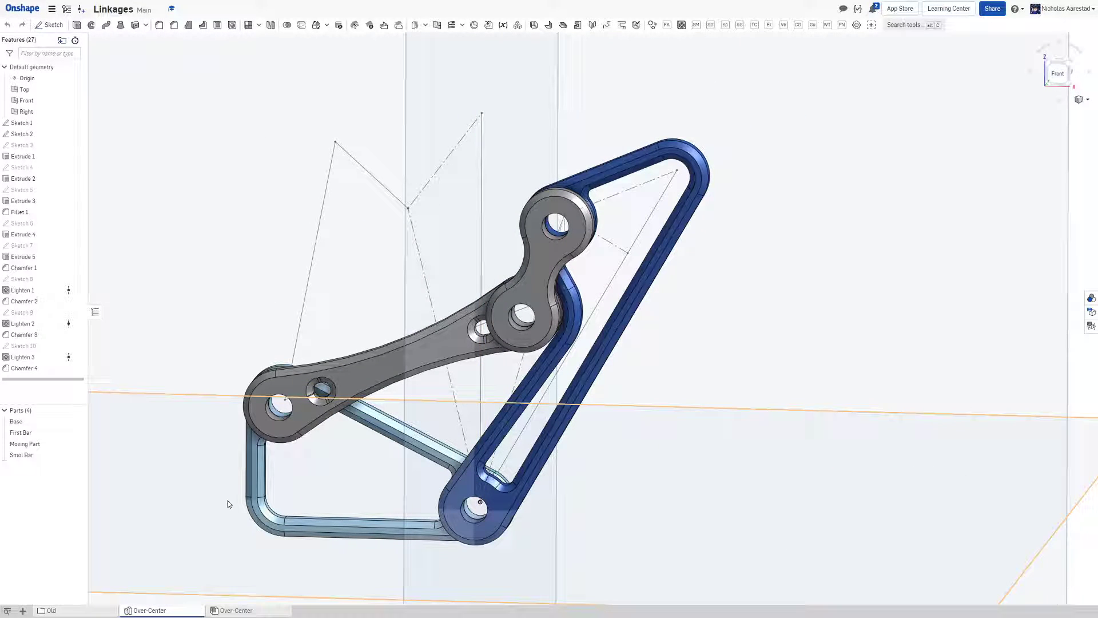
Switch to the Over-Center assembly and drag the grey link past center into its locked pose
click(238, 611)
right_drag(516, 313, 502, 361)
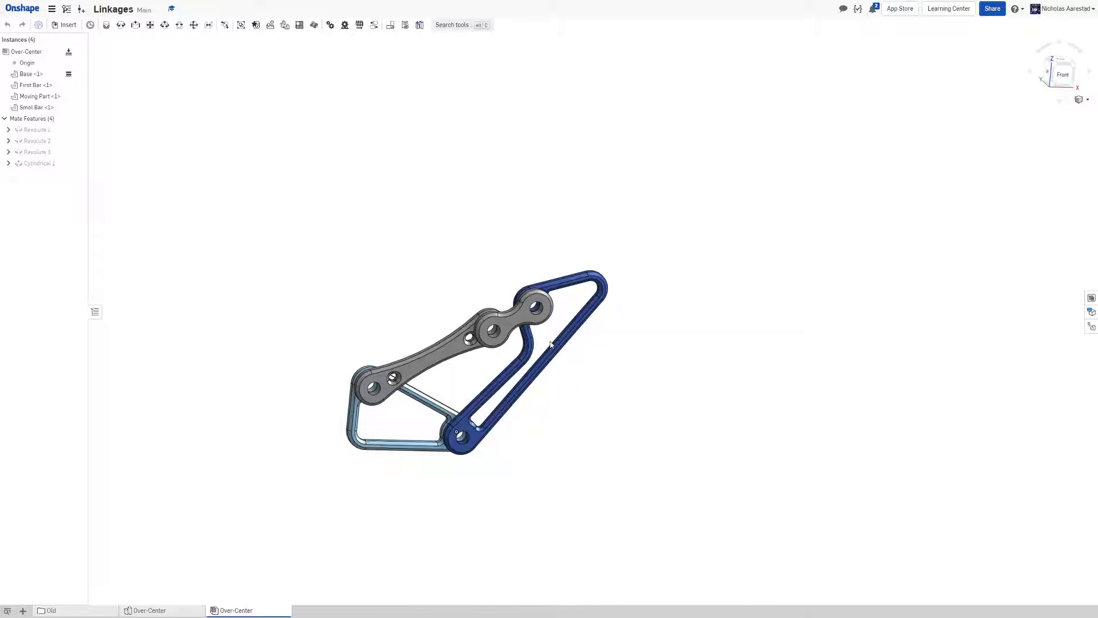
scroll(491, 335, up, 5)
scroll(475, 319, up, 3)
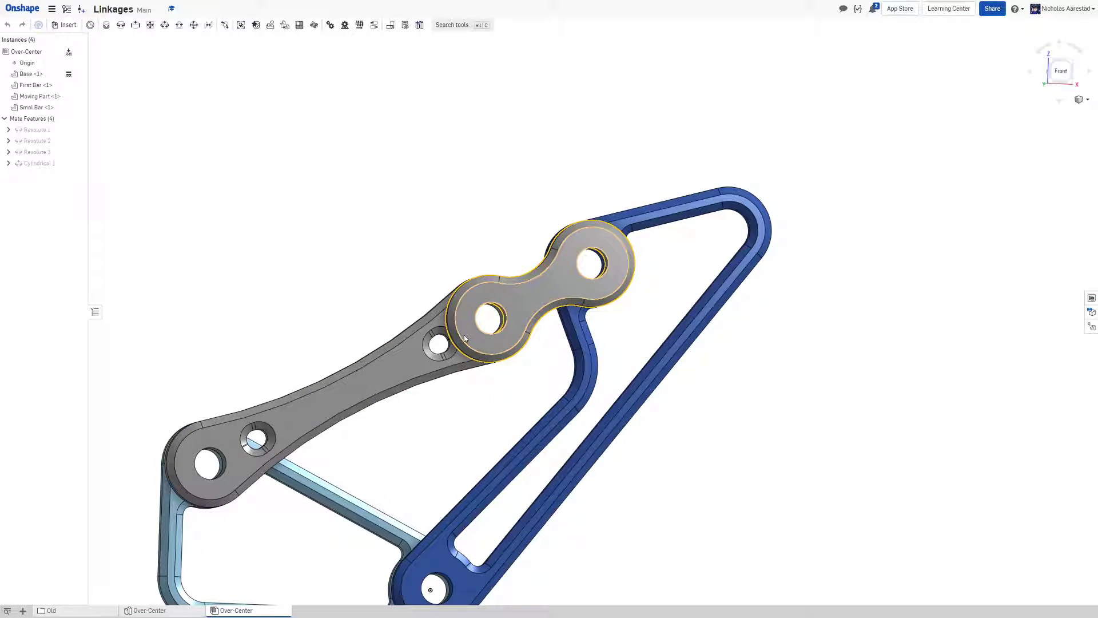
drag(485, 342, 540, 387)
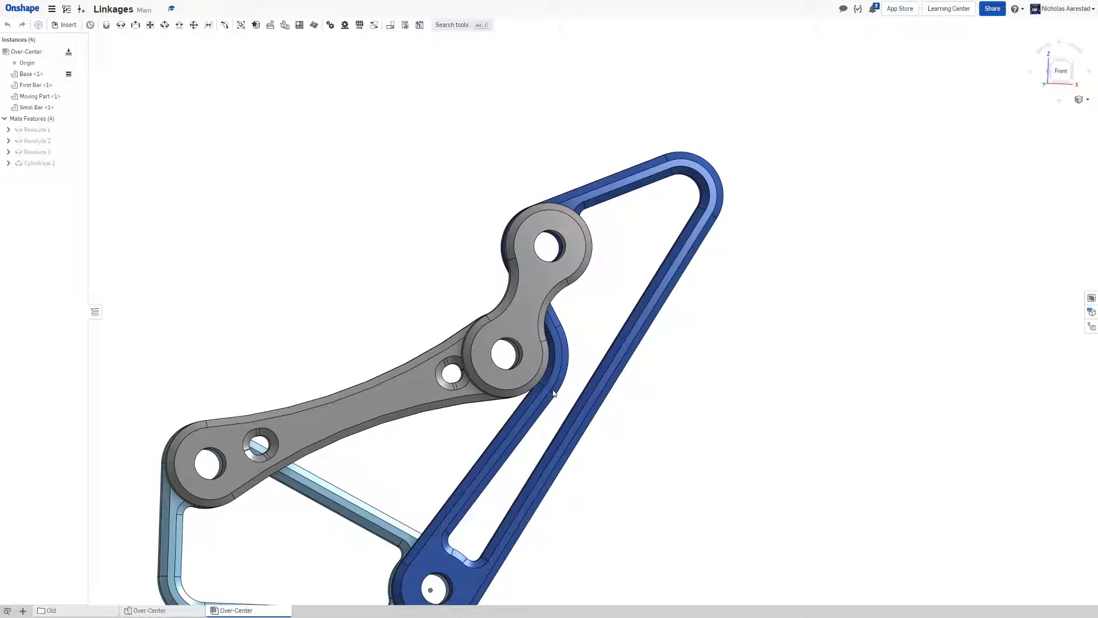
mouse_move(412, 404)
mouse_down()
mouse_move(312, 351)
mouse_move(519, 489)
mouse_up()
mouse_move(387, 372)
mouse_down()
mouse_move(239, 282)
mouse_move(463, 386)
mouse_move(319, 269)
mouse_move(198, 266)
mouse_move(316, 277)
mouse_up()
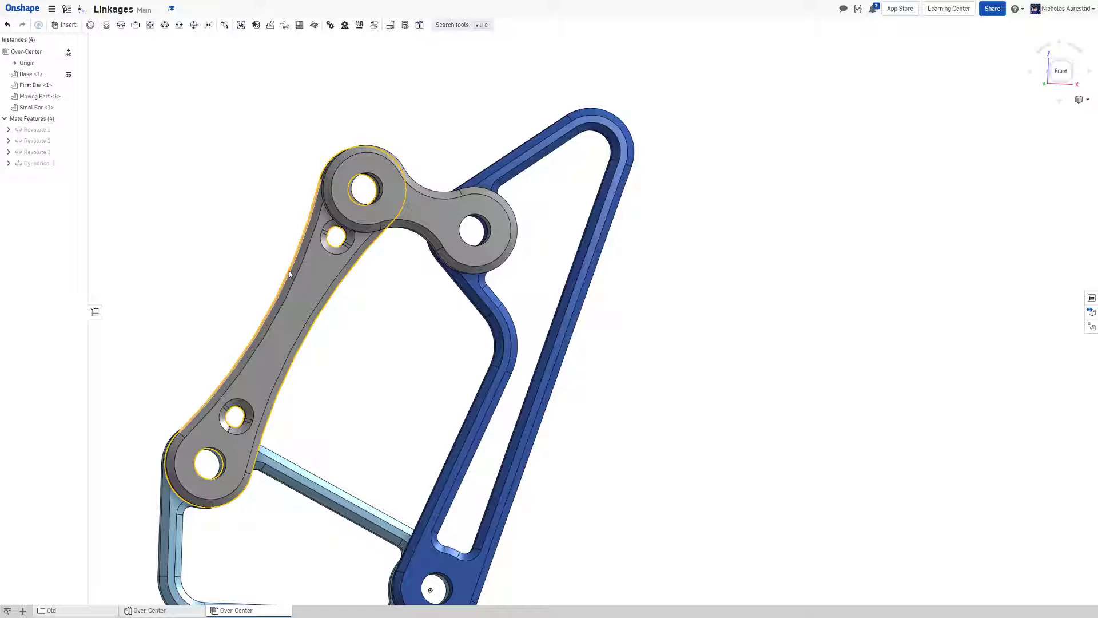
Fit the assembly in view with the grey link selected, then return to the part studio
click(316, 276)
key(f)
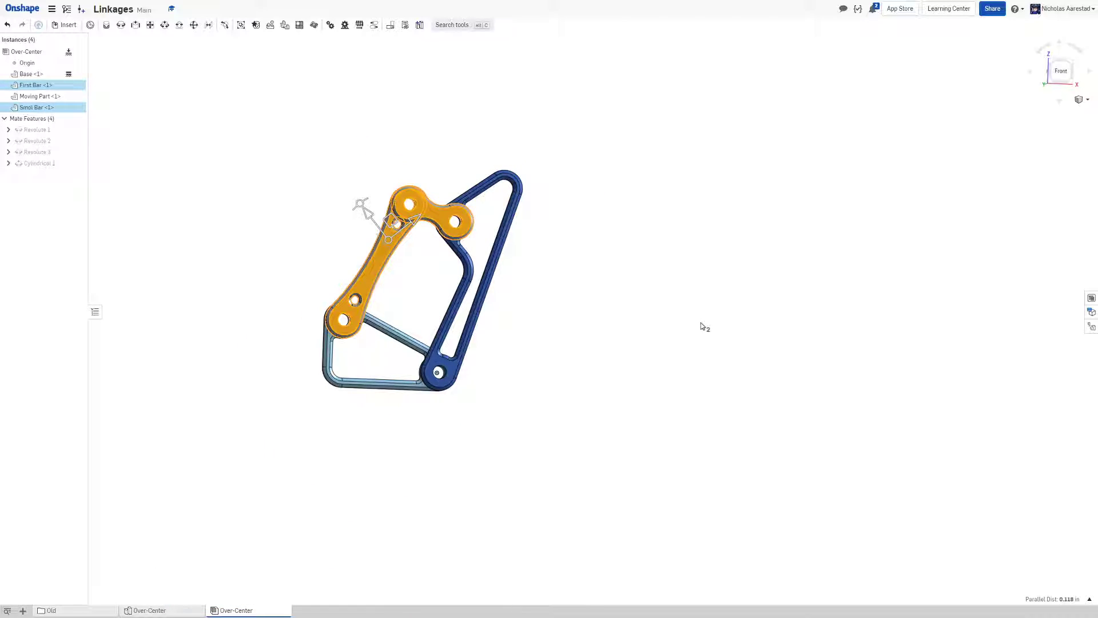
scroll(388, 196, up, 8)
mouse_move(446, 232)
right_down()
mouse_move(494, 243)
mouse_move(343, 386)
right_up()
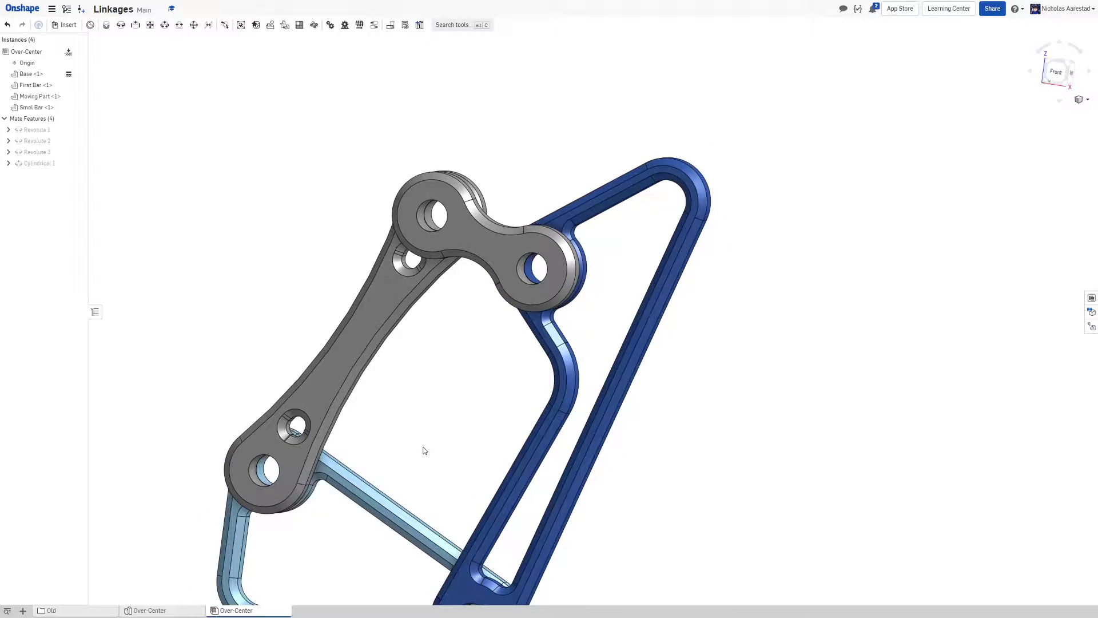
click(145, 610)
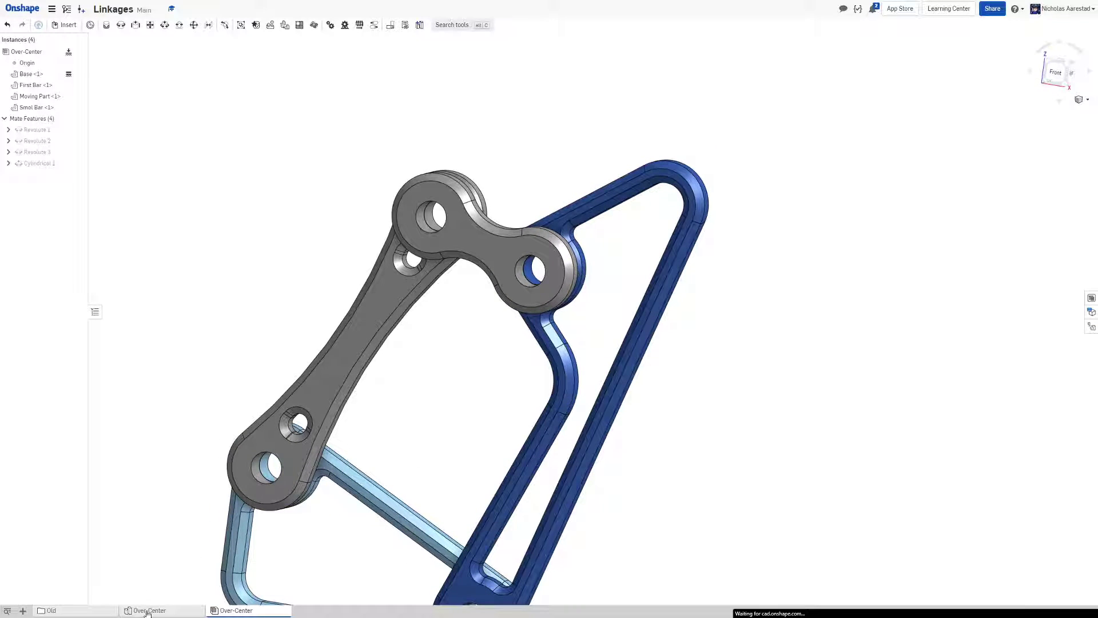
scroll(506, 305, up, 5)
scroll(558, 268, down, 5)
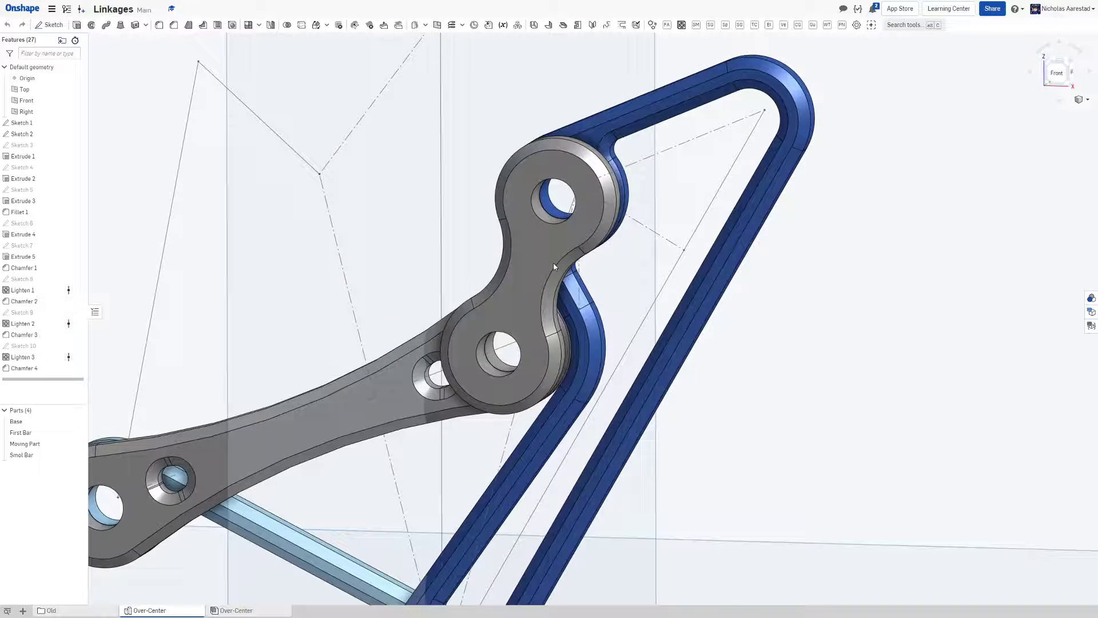
scroll(557, 257, down, 4)
scroll(567, 240, up, 8)
scroll(571, 232, down, 5)
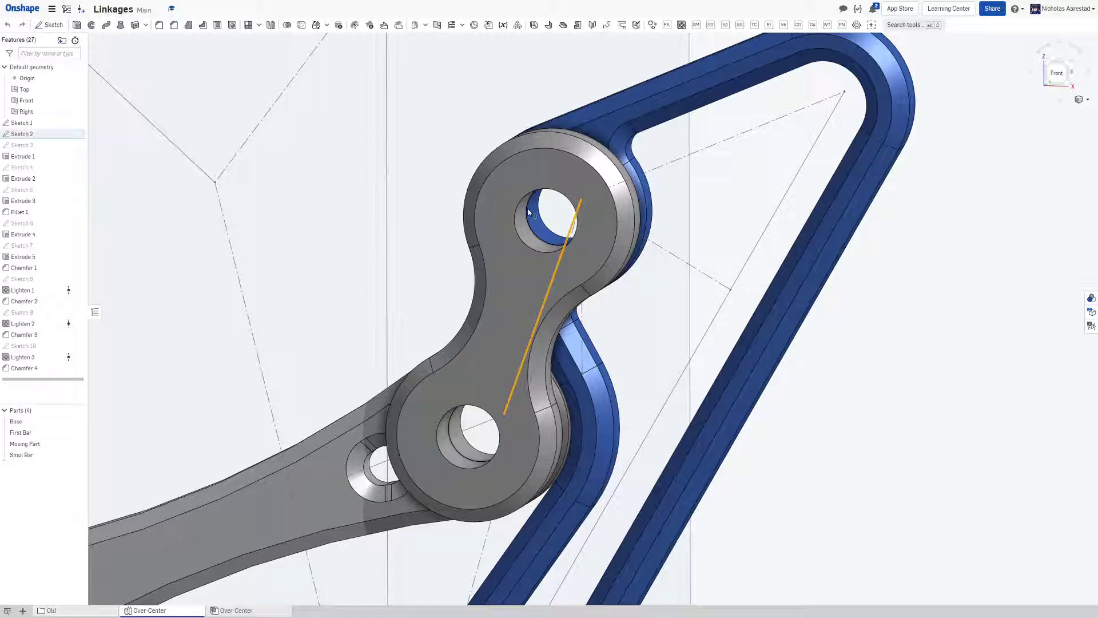
scroll(571, 232, down, 5)
Rename the first sketch in the feature history to Core Geometry
click(773, 258)
click(922, 278)
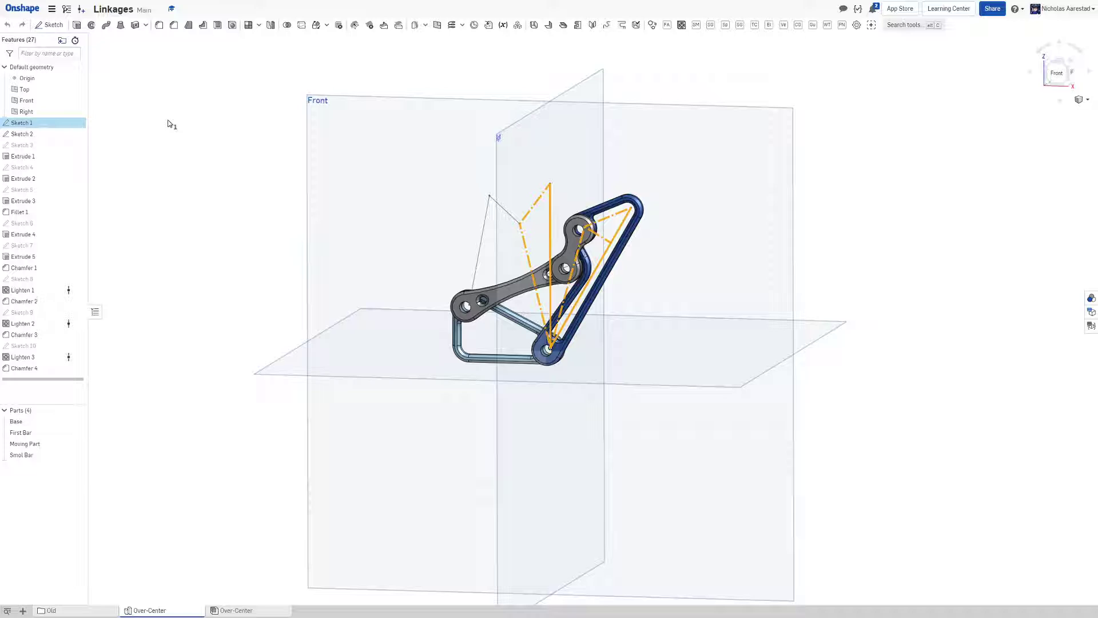
click(41, 125)
right_click(47, 125)
click(77, 134)
text(Core Geometry)
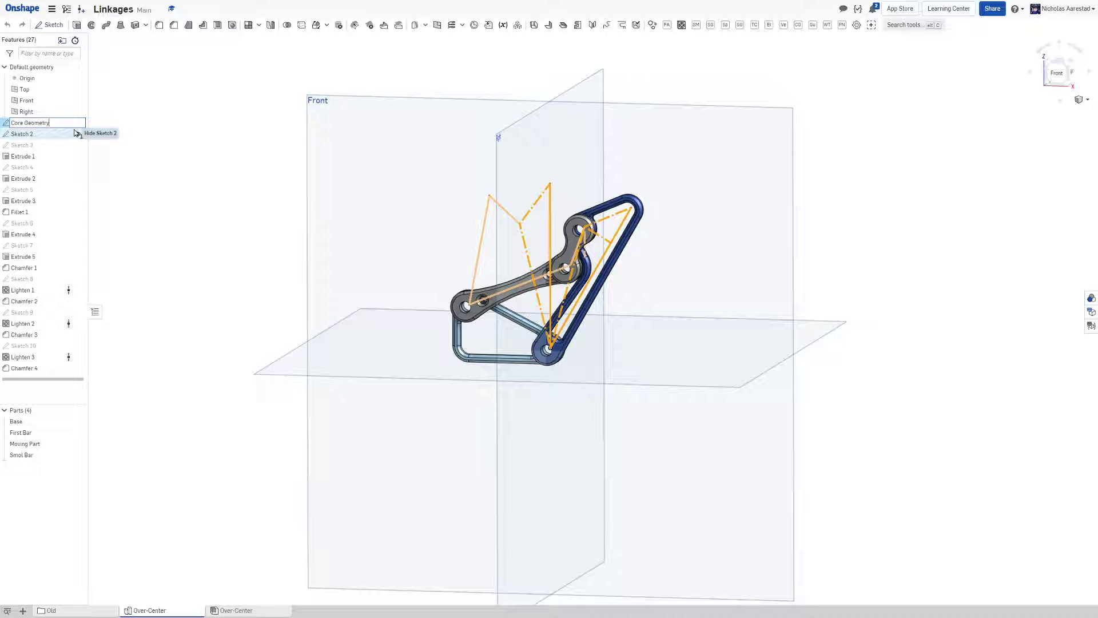
key(Return)
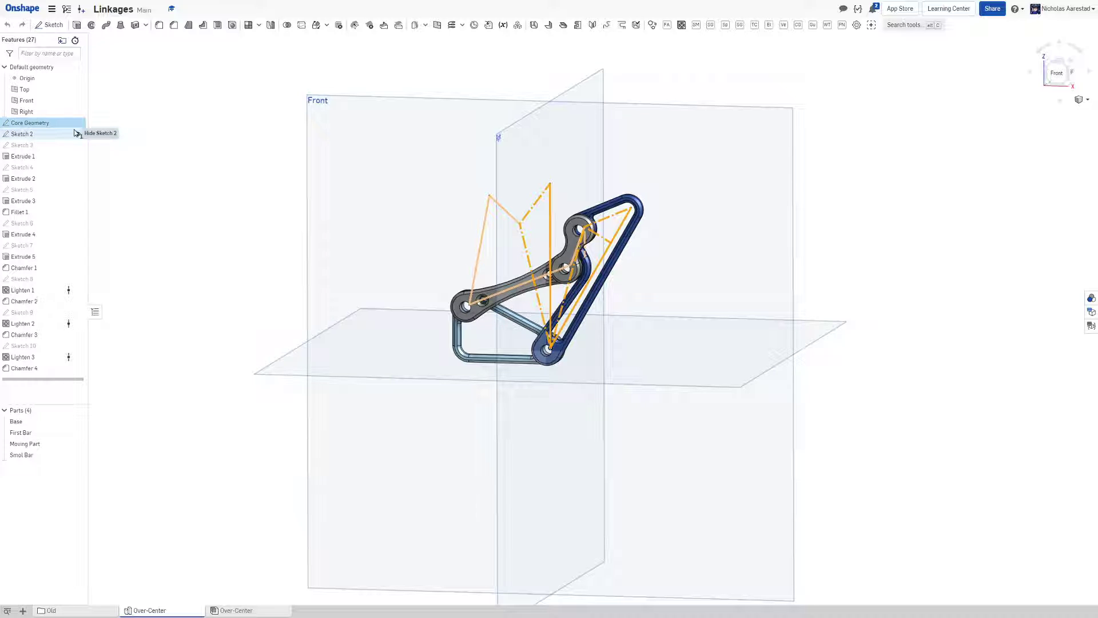
Rename Sketch 2 to Linkage Definition
click(202, 159)
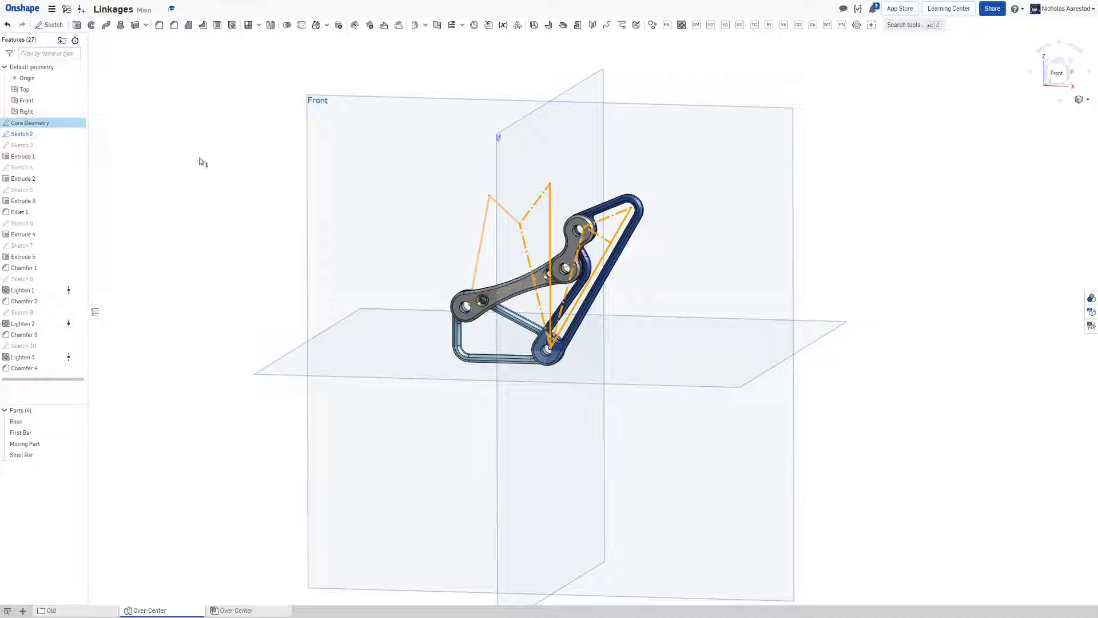
right_click(34, 135)
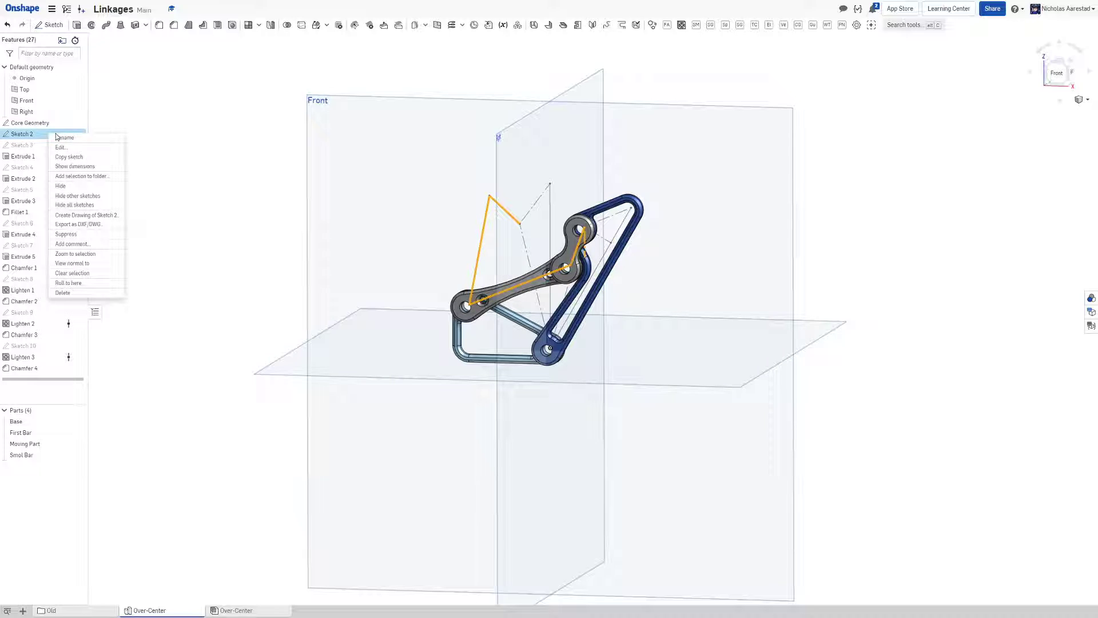
click(64, 138)
text(Linkage Definition)
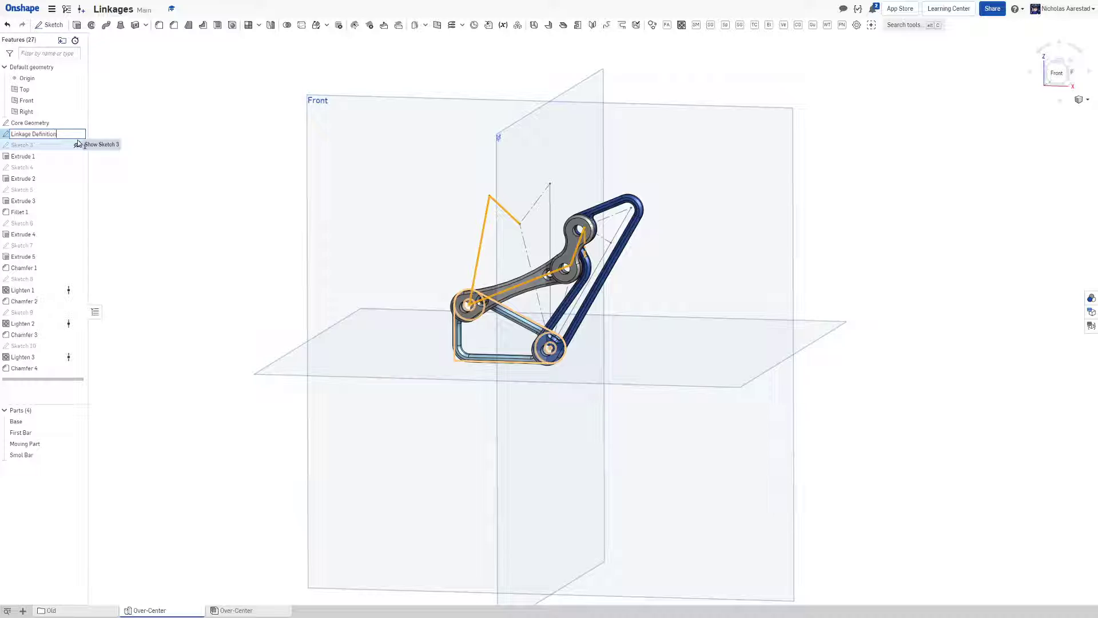
key(Return)
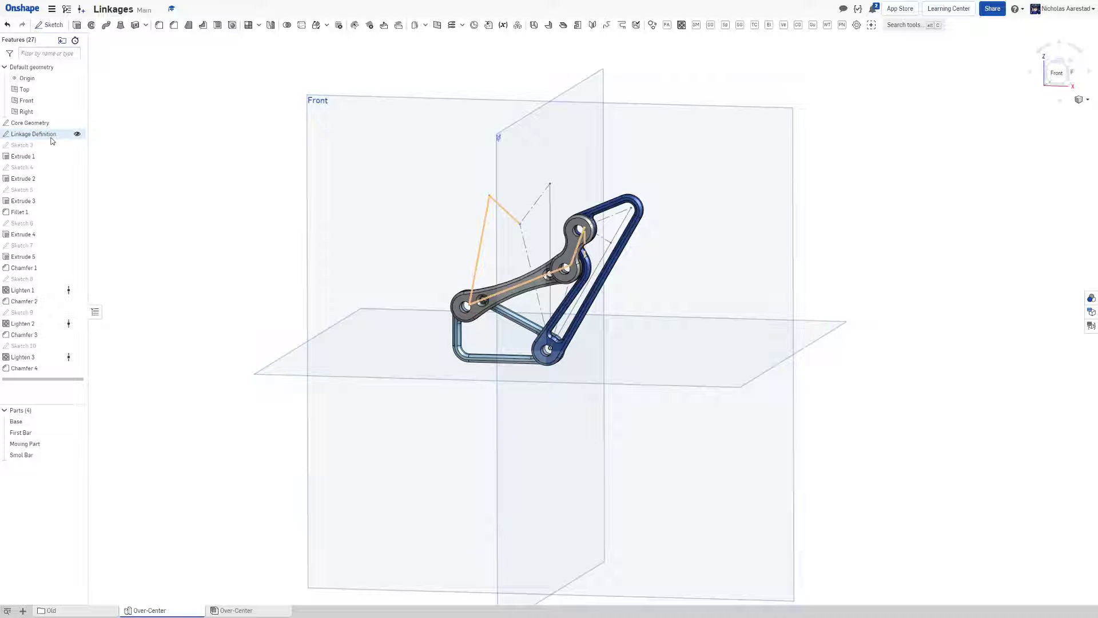
Edit Linkage Definition, change its 20° angle dimension to 5° and accept the sketch
double_click(34, 134)
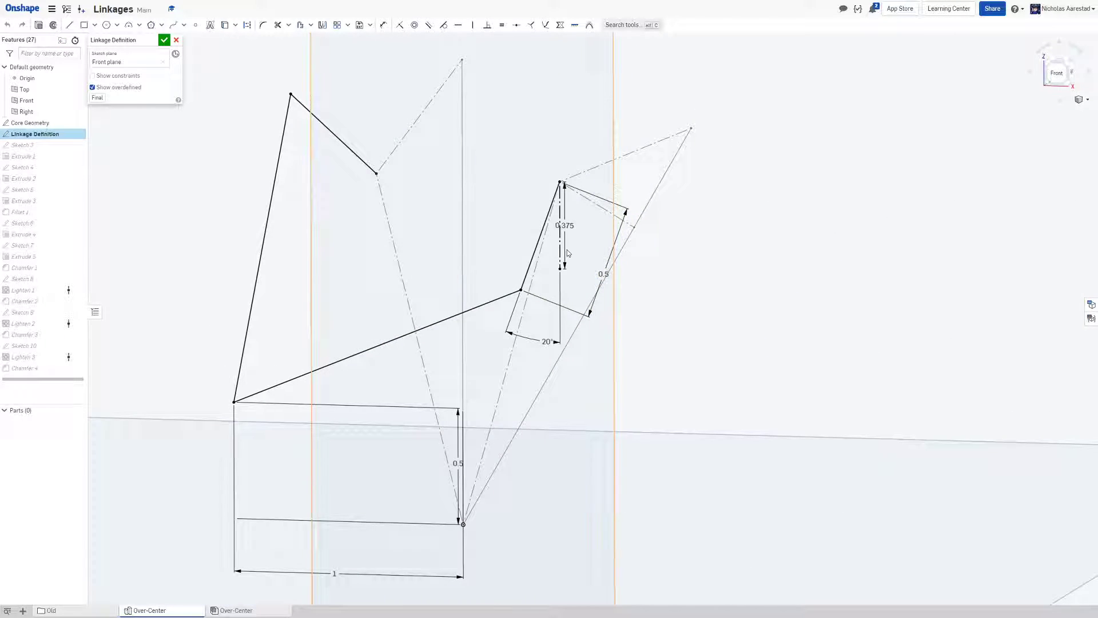
click(1057, 73)
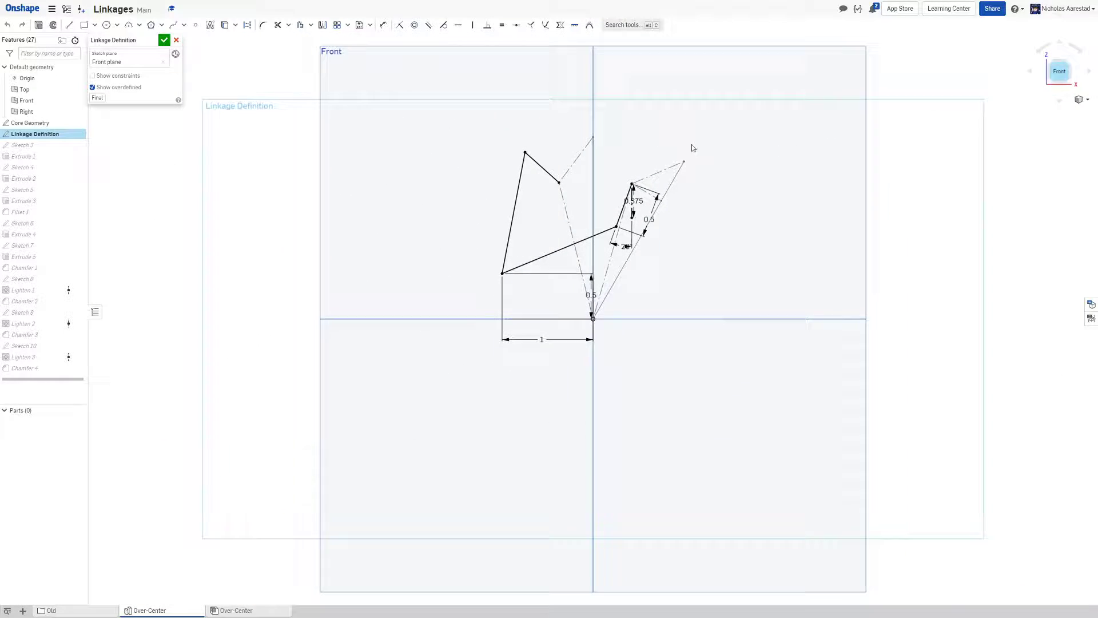
scroll(613, 175, up, 4)
scroll(661, 230, up, 2)
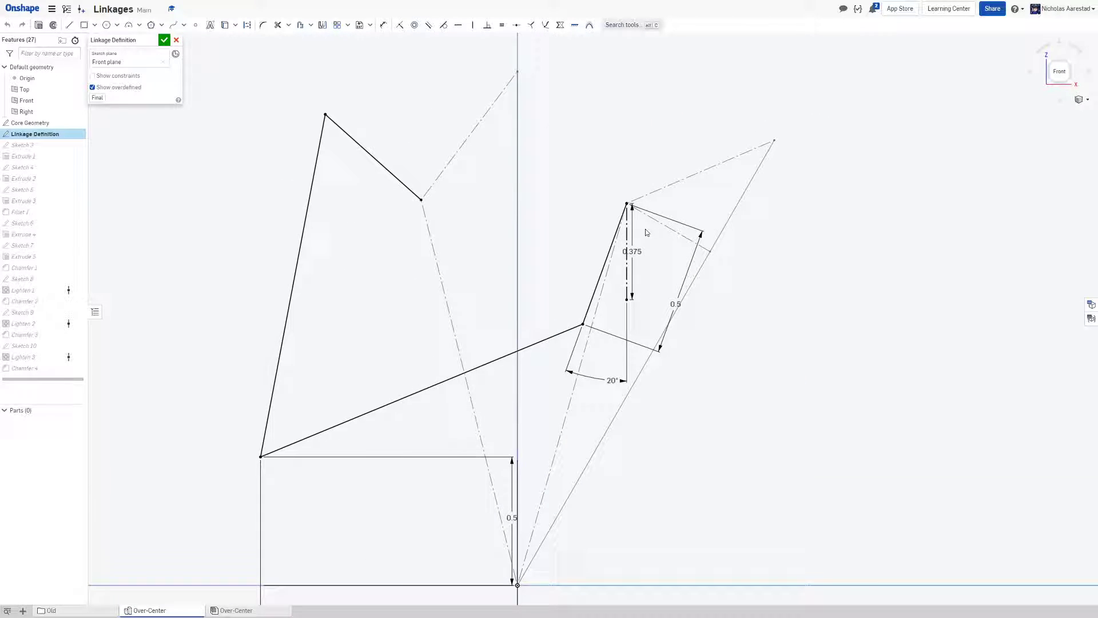
scroll(636, 243, up, 2)
scroll(618, 208, down, 1)
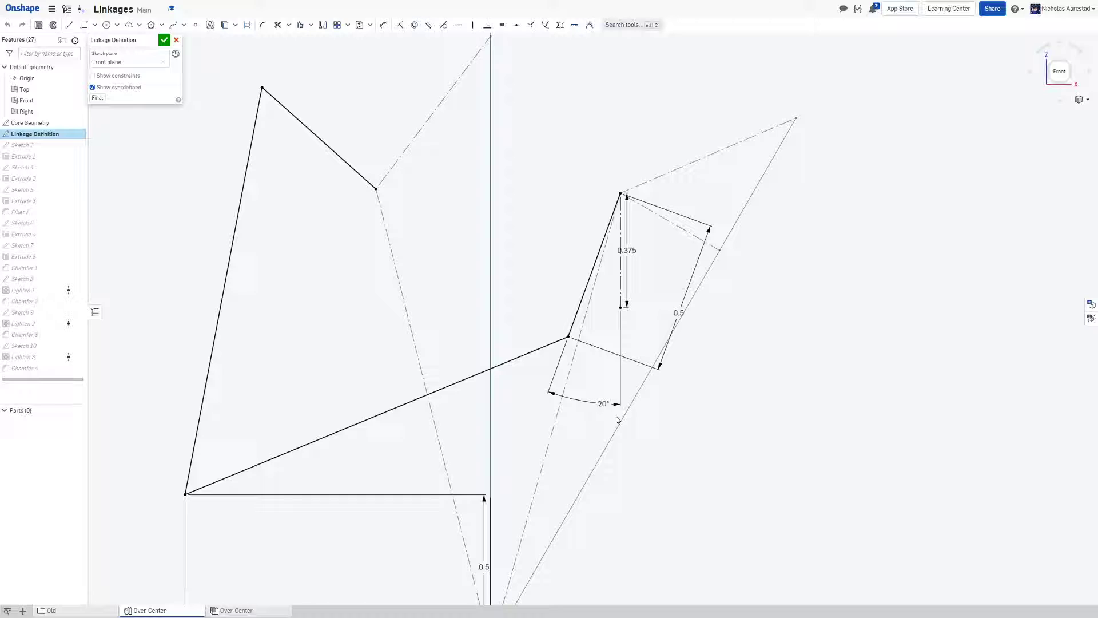
scroll(577, 351, down, 5)
scroll(533, 283, up, 2)
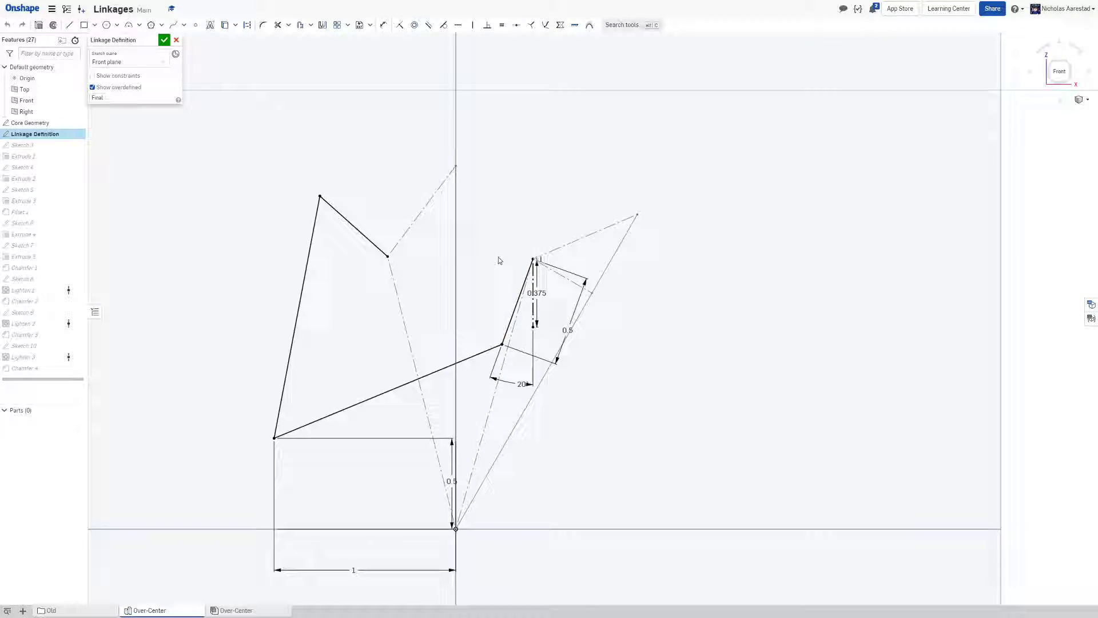
scroll(498, 257, up, 2)
scroll(499, 345, up, 5)
scroll(502, 360, down, 4)
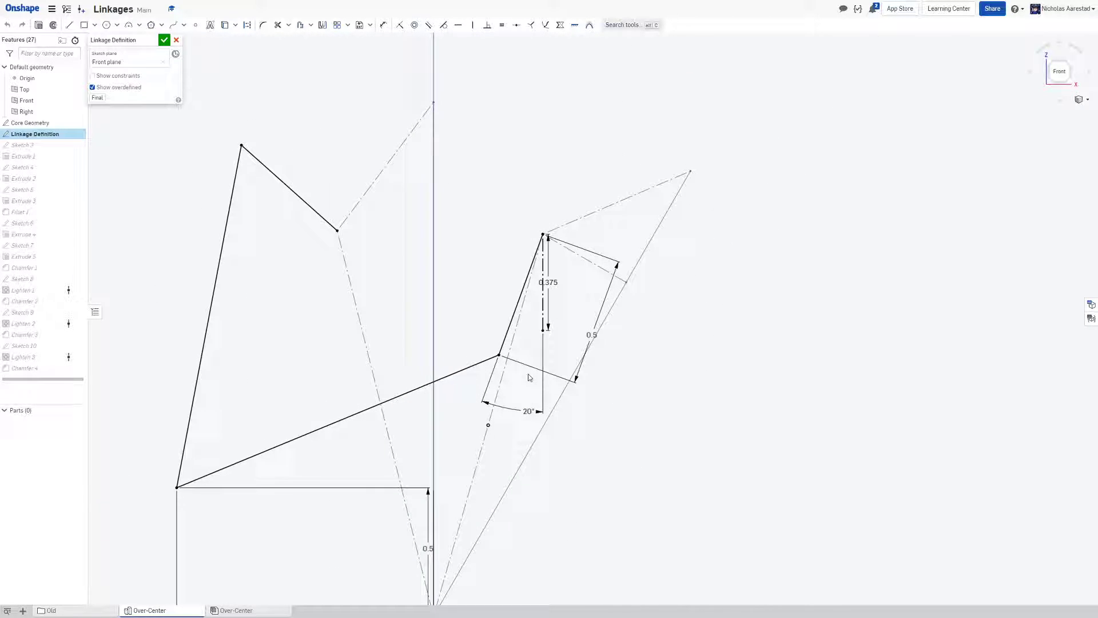
double_click(526, 411)
text(5)
key(Return)
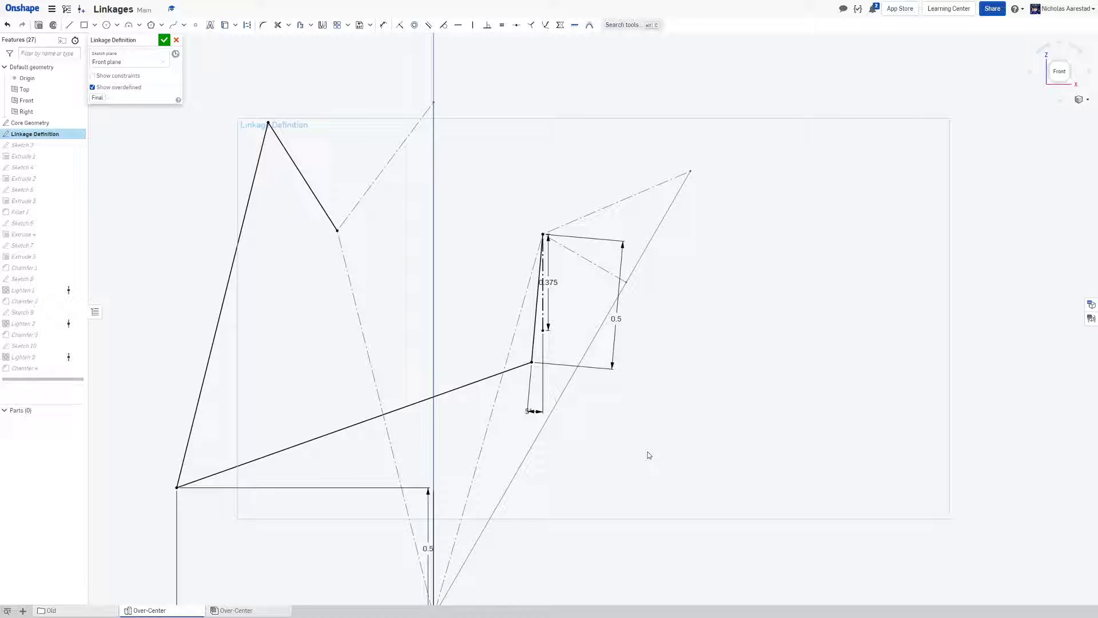
click(164, 41)
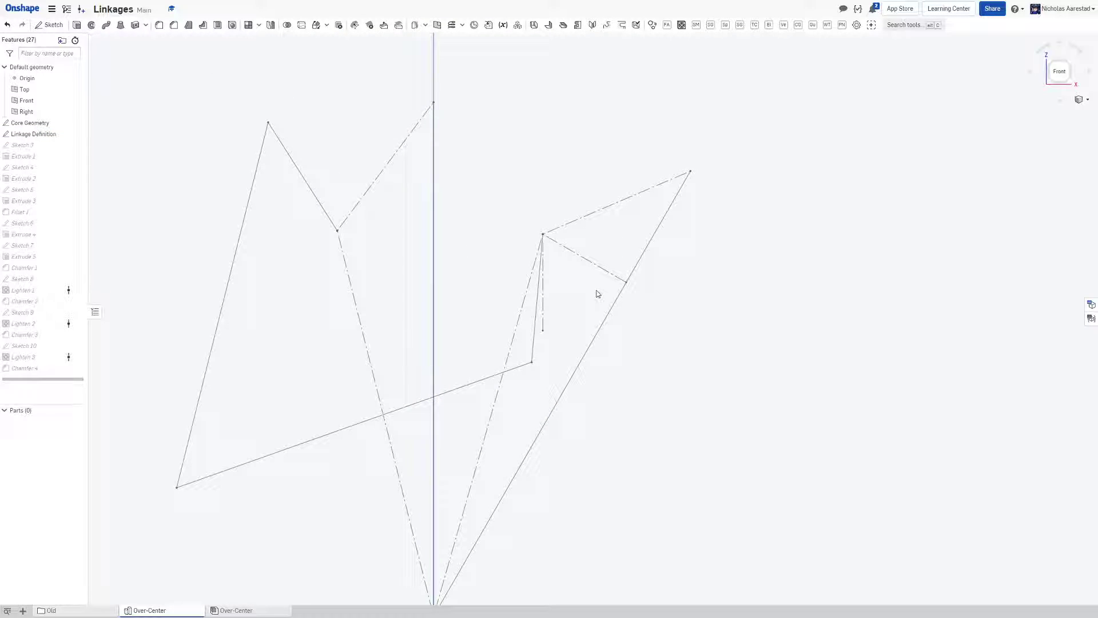
scroll(598, 294, down, 2)
Orbit the rebuilt parts and return to the front view to check the new geometry
mouse_move(598, 294)
right_down()
mouse_move(542, 301)
mouse_move(507, 326)
right_up()
scroll(542, 301, up, 3)
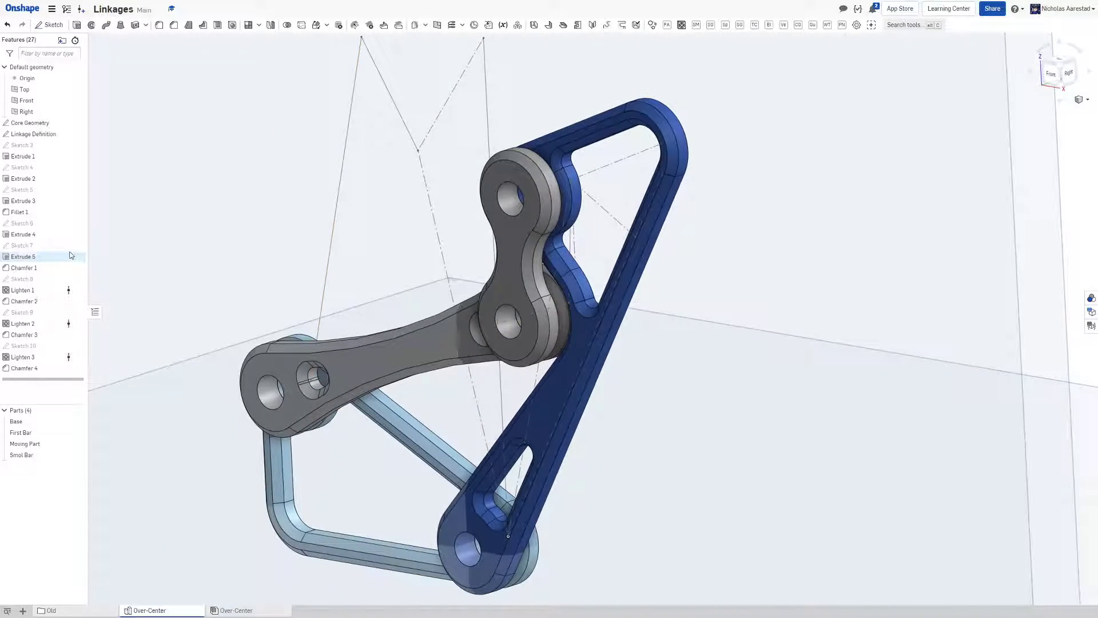
key(shift+1)
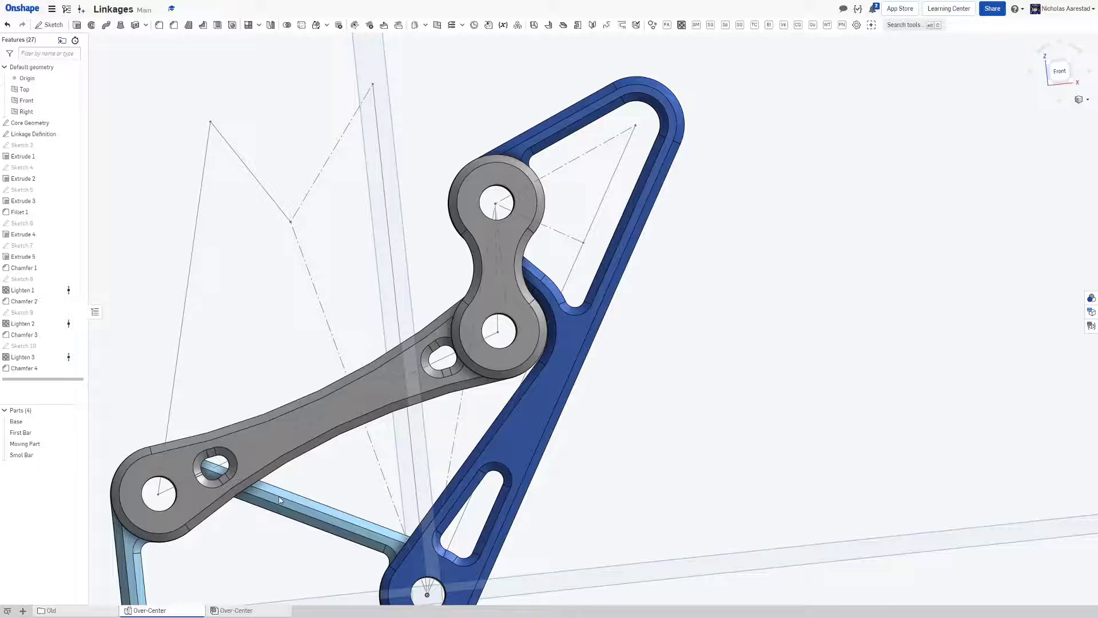
mouse_move(499, 339)
right_down()
mouse_move(542, 333)
mouse_move(515, 360)
right_up()
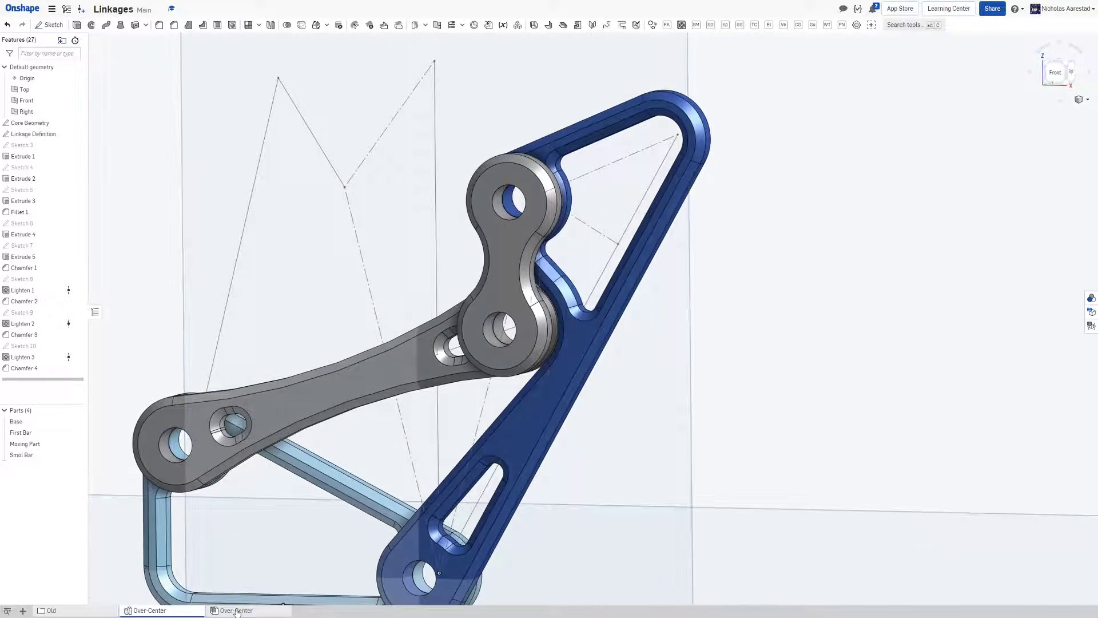
Copy the measured linkage angle of about 58.467° from the part studio's measure box
click(238, 611)
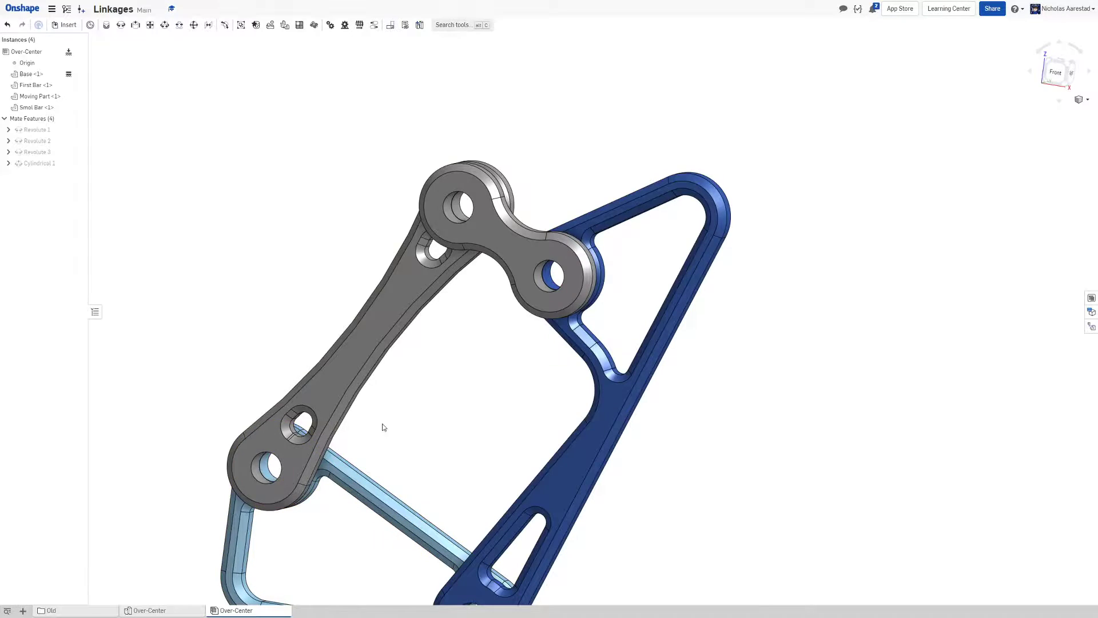
click(151, 611)
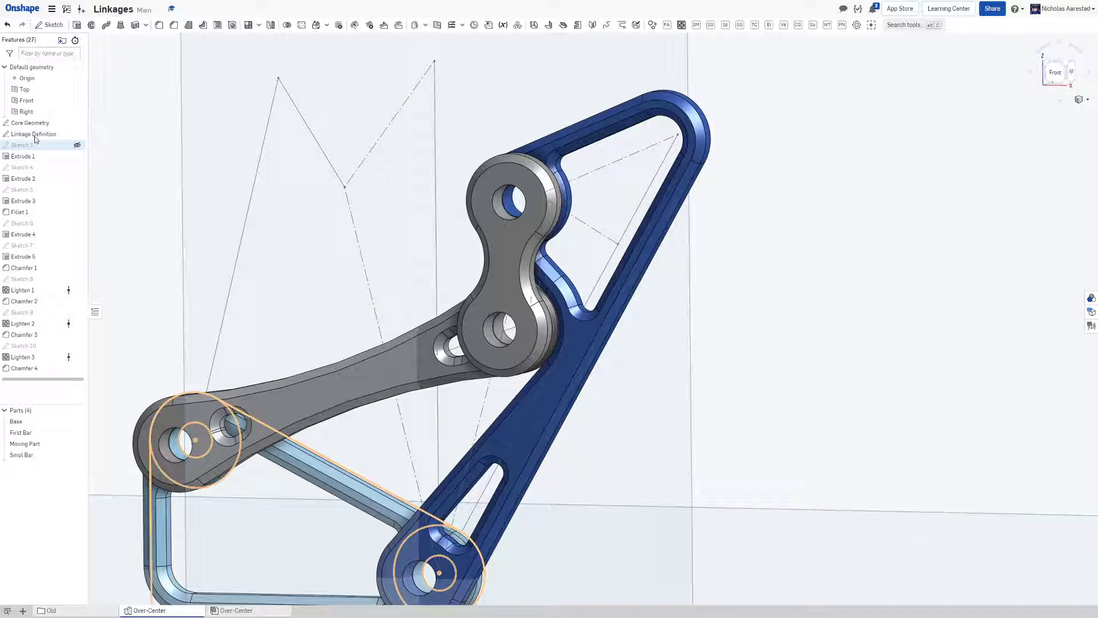
scroll(288, 160, down, 3)
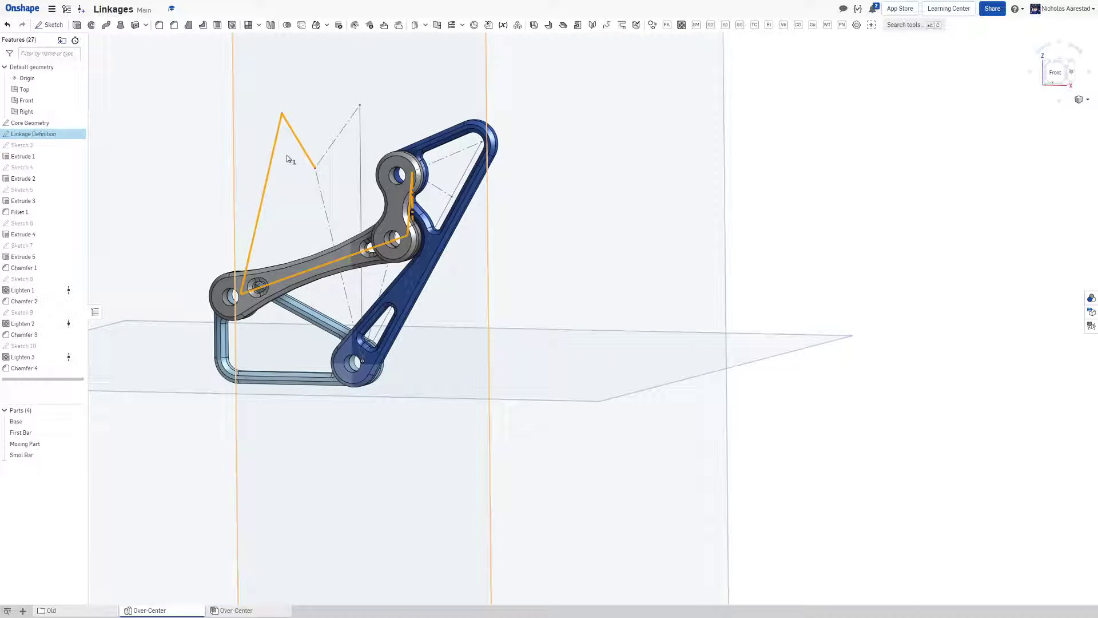
scroll(386, 223, up, 5)
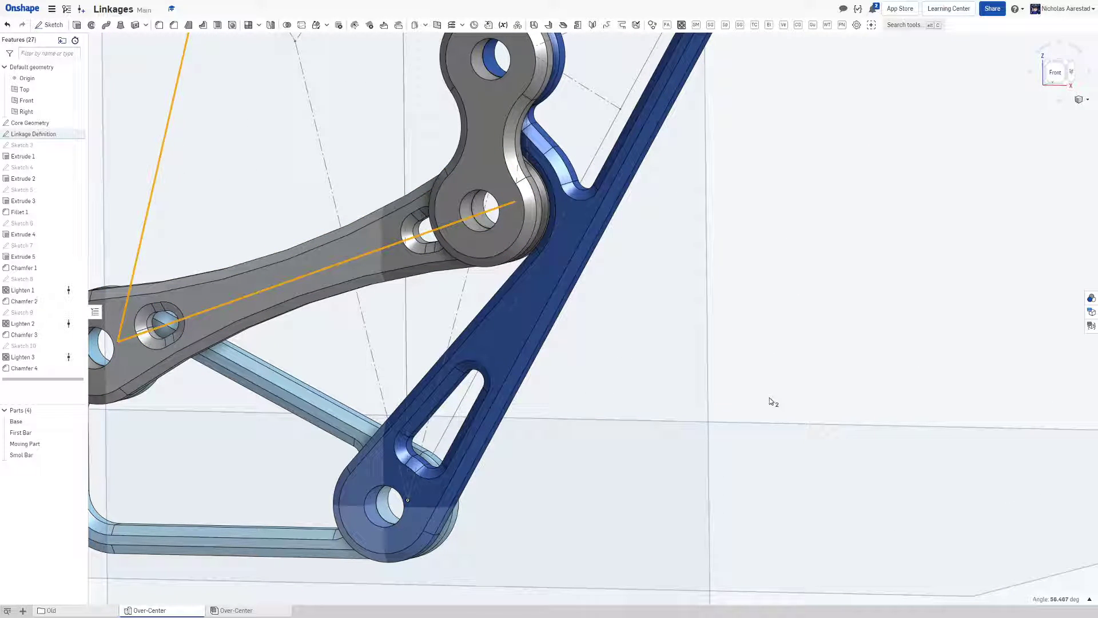
double_click(1057, 598)
Edit Revolute 1 in the Over-Center assembly and select its upper limit value to replace it
click(235, 611)
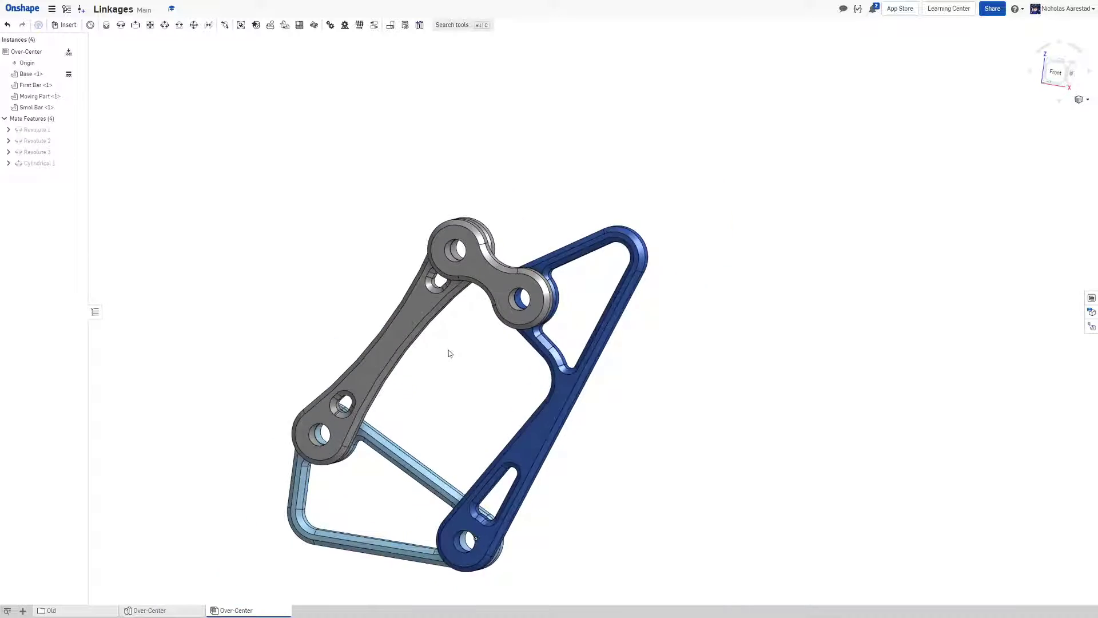
double_click(36, 130)
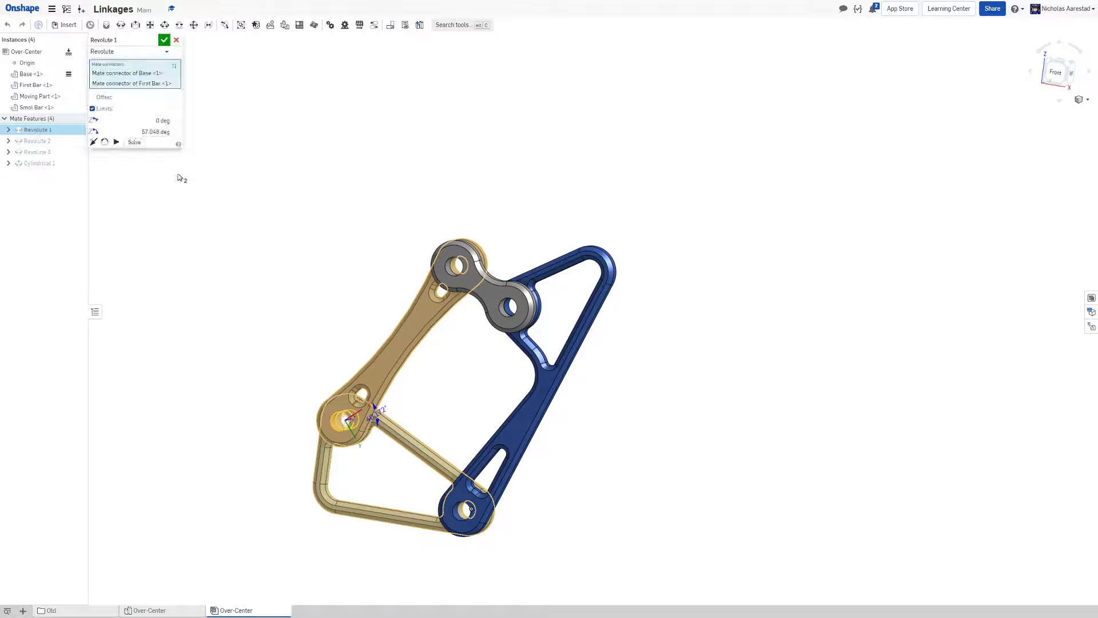
double_click(143, 131)
Cancel the Revolute 1 edit and swing the grey link and blue part through their limited motion
click(176, 41)
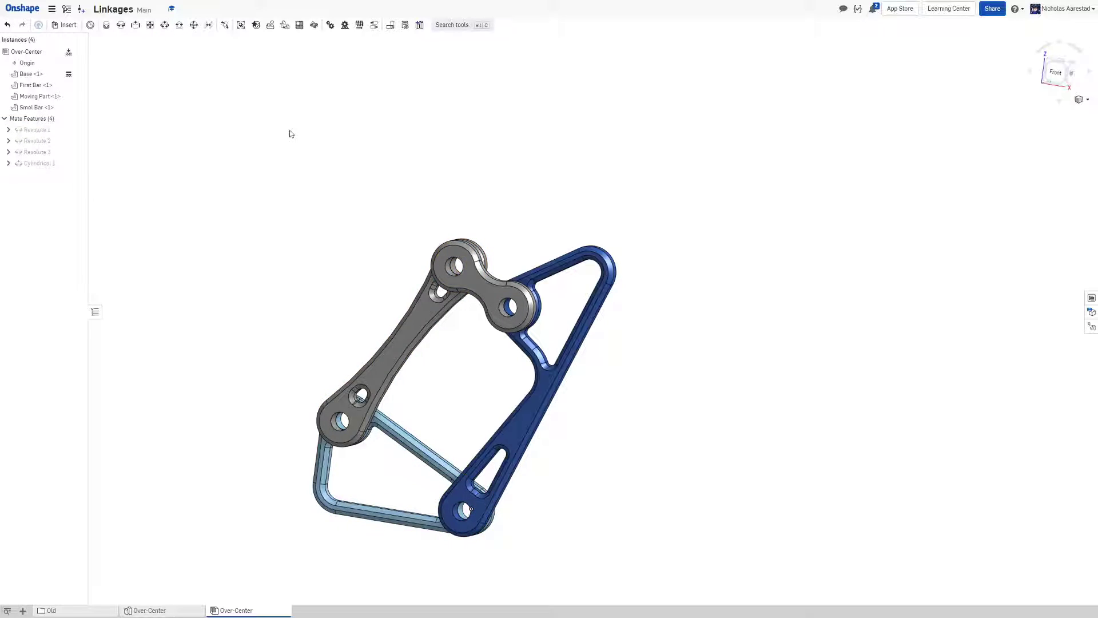
scroll(377, 282, up, 3)
scroll(378, 283, up, 5)
scroll(377, 282, up, 3)
scroll(375, 290, up, 3)
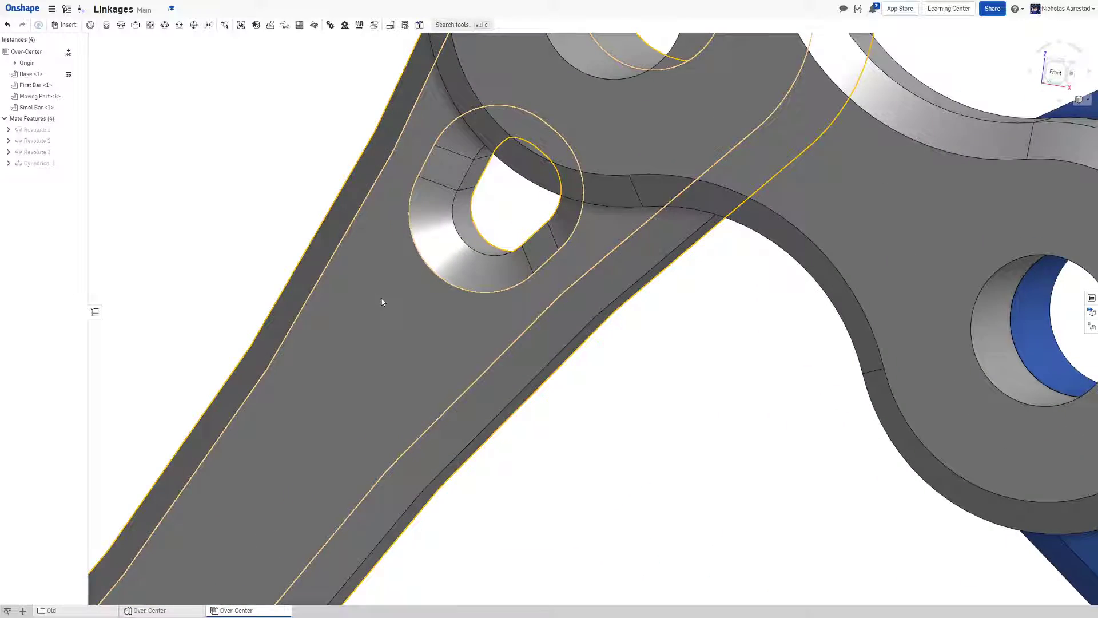
scroll(382, 299, down, 6)
scroll(382, 298, down, 4)
drag(403, 283, 509, 466)
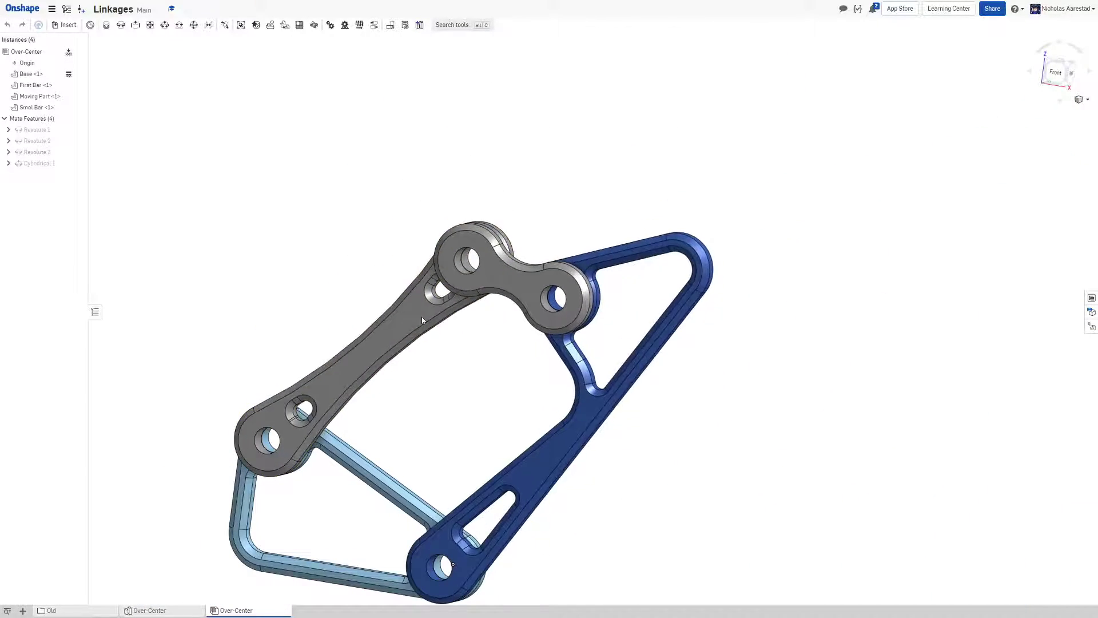
mouse_move(486, 391)
mouse_down()
mouse_move(331, 259)
mouse_move(568, 452)
mouse_up()
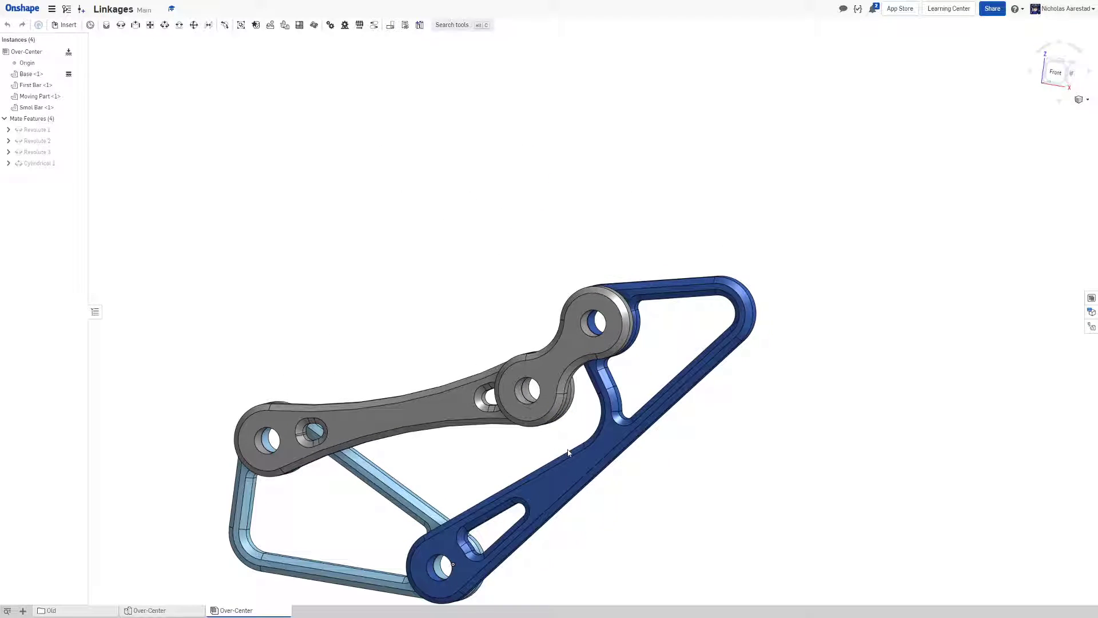
mouse_move(503, 384)
mouse_down()
mouse_move(266, 253)
mouse_move(423, 422)
mouse_move(477, 525)
mouse_up()
scroll(552, 354, down, 2)
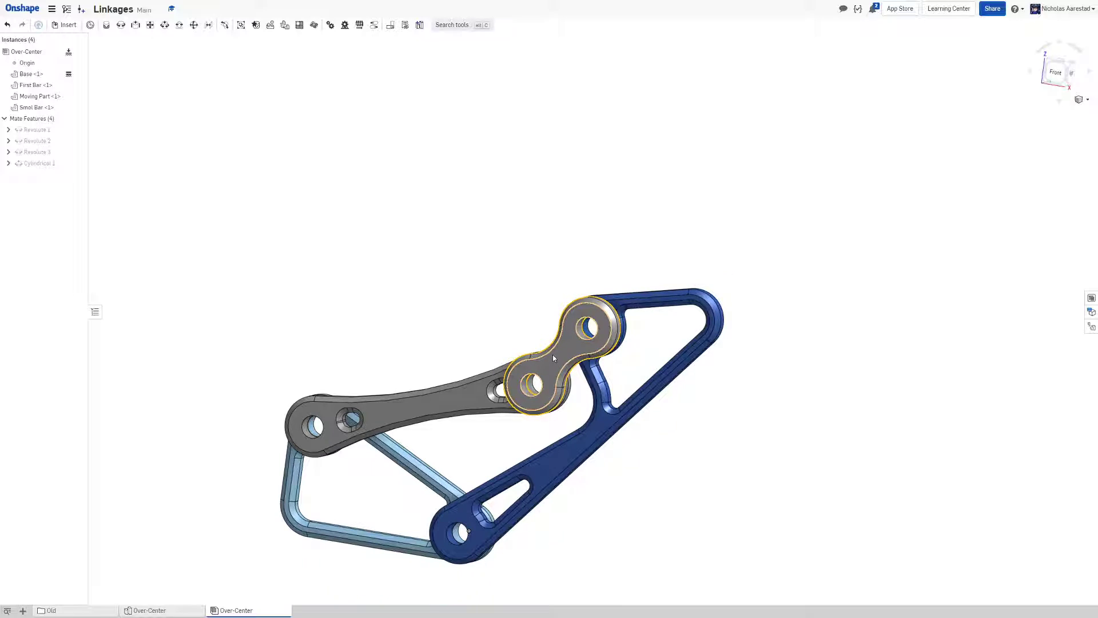
right_drag(671, 356, 652, 339)
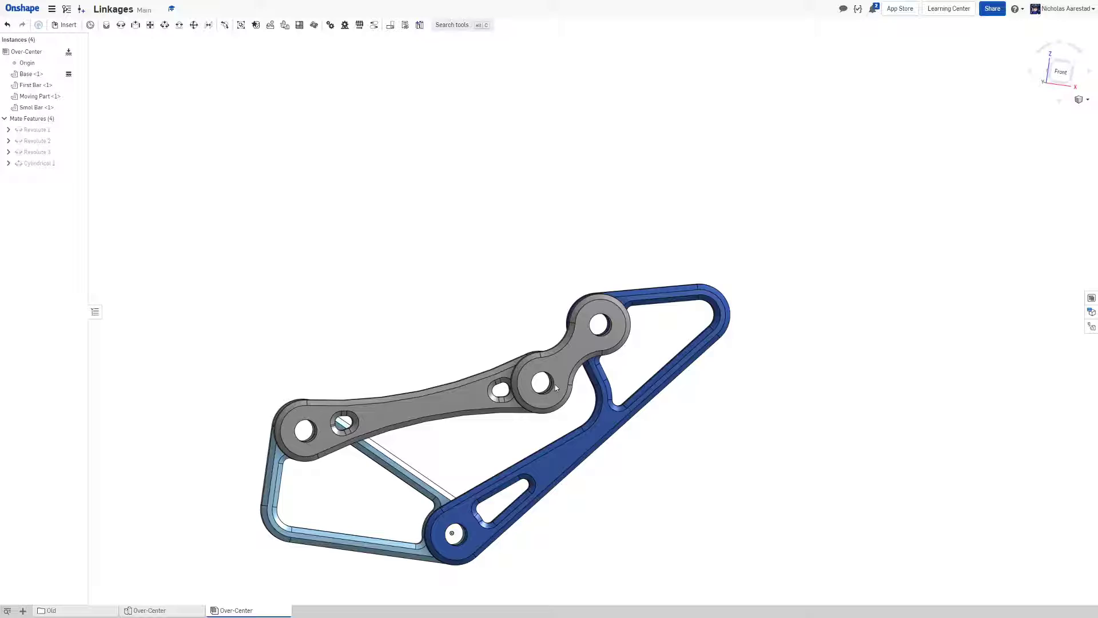
mouse_move(556, 388)
mouse_down()
mouse_move(415, 272)
mouse_move(621, 468)
mouse_up()
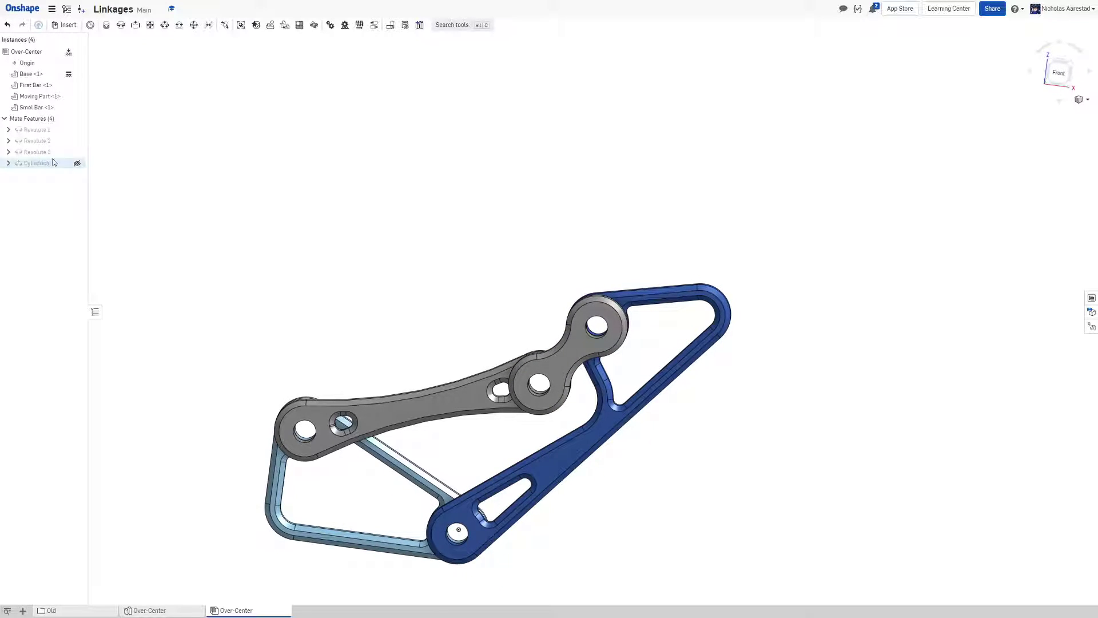
Uncheck Limits on Revolute 1, confirm, and move the linkage to test the unlimited joint
double_click(34, 129)
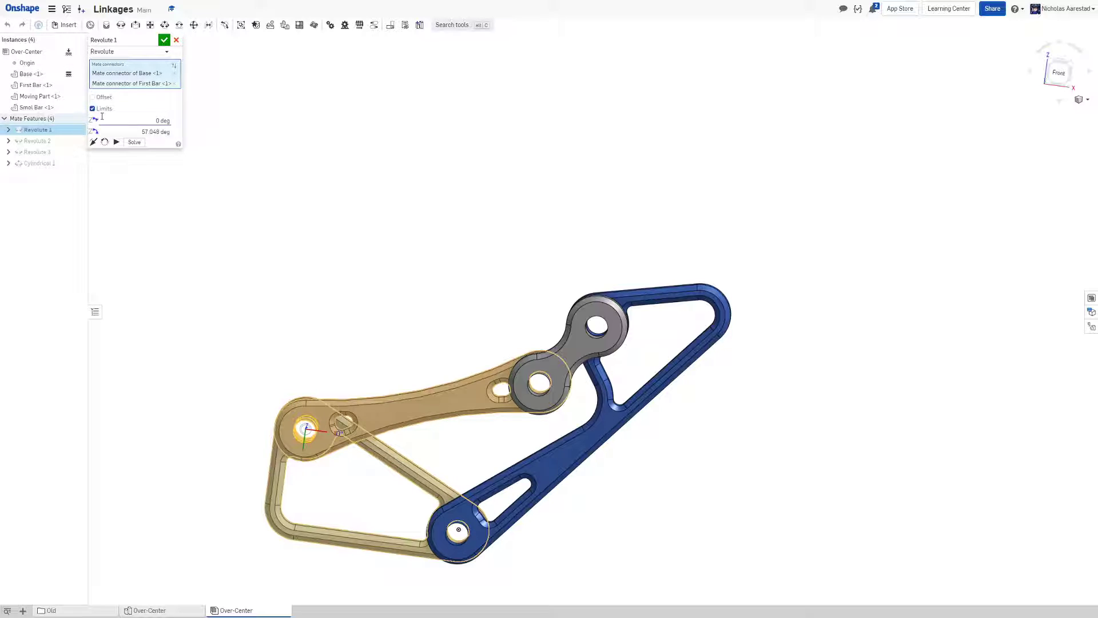
click(92, 109)
click(163, 40)
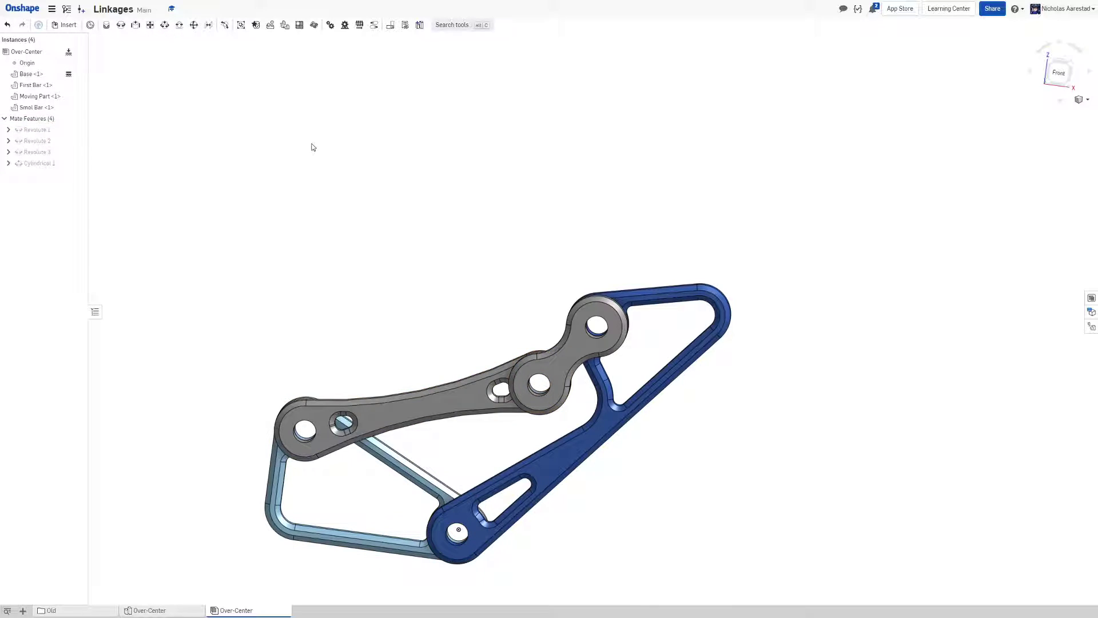
mouse_move(471, 389)
mouse_down()
mouse_move(485, 425)
mouse_move(515, 427)
mouse_up()
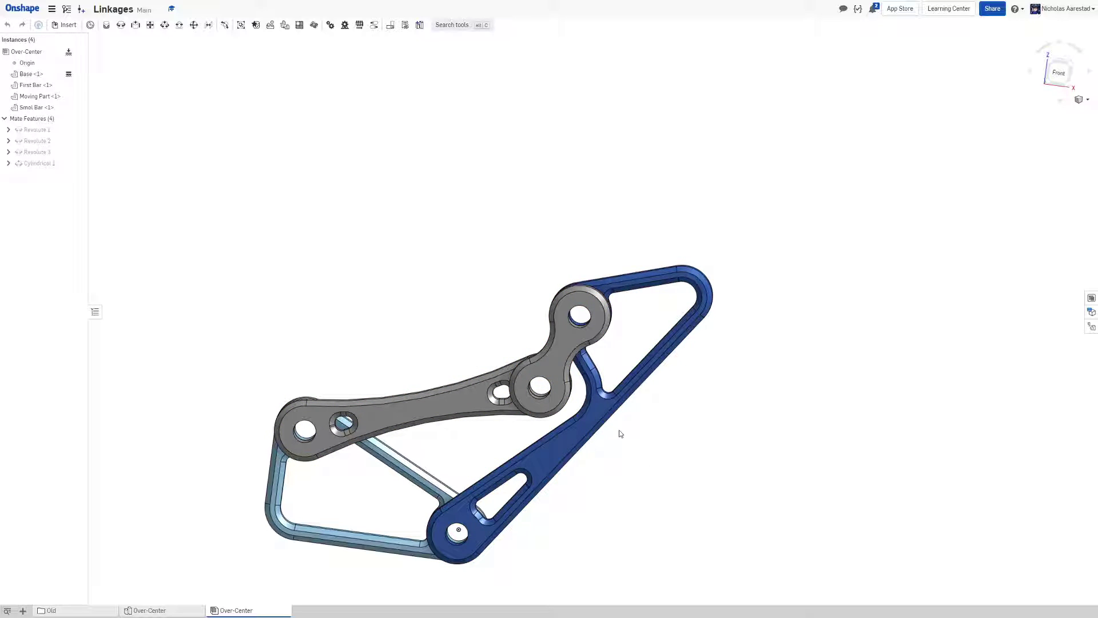
mouse_move(617, 434)
mouse_down()
mouse_move(647, 403)
mouse_move(618, 369)
mouse_up()
scroll(386, 392, down, 3)
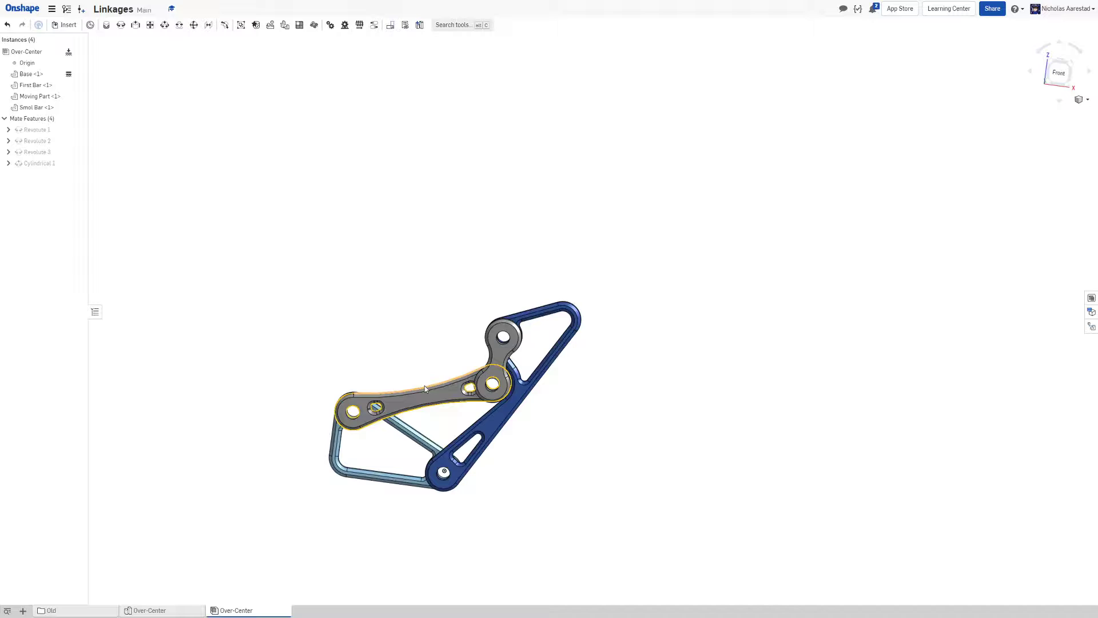
mouse_move(480, 386)
mouse_down()
mouse_move(450, 377)
mouse_move(429, 393)
mouse_move(456, 344)
mouse_up()
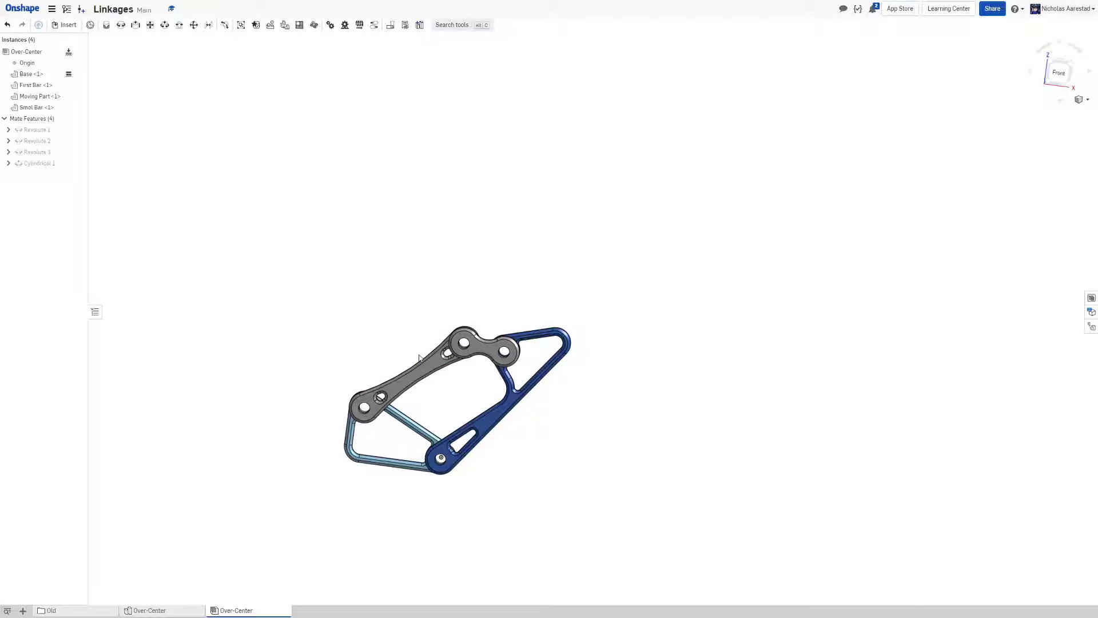
Swing the grey bar and blue arm until the grey and small links are nearly in line
mouse_move(420, 356)
mouse_down()
mouse_move(443, 390)
mouse_move(466, 493)
mouse_up()
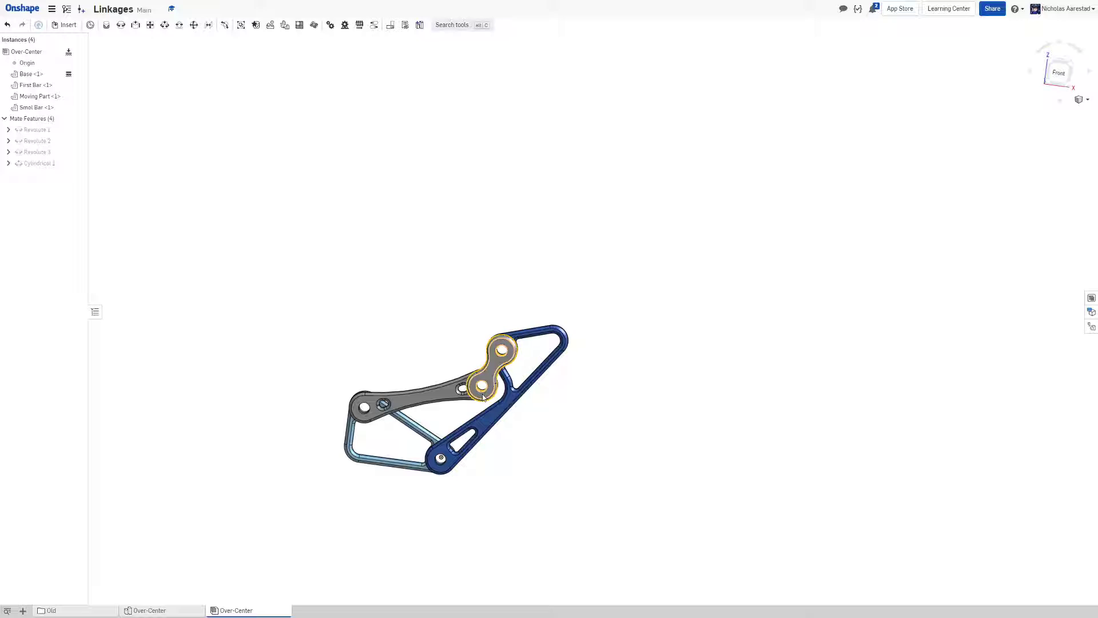
scroll(368, 403, up, 3)
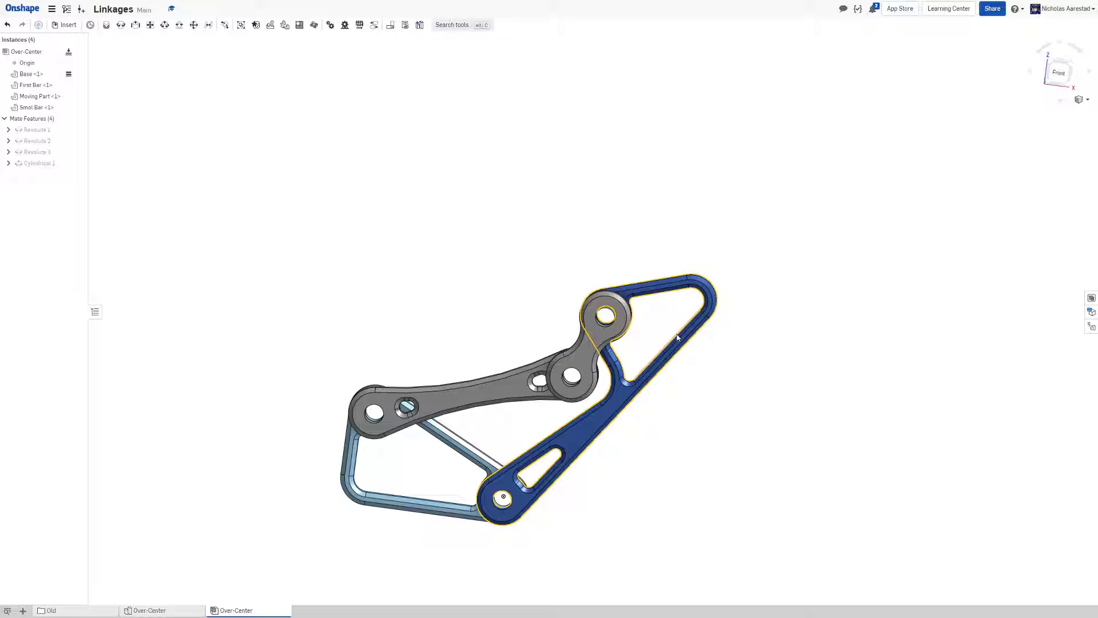
drag(681, 346, 664, 329)
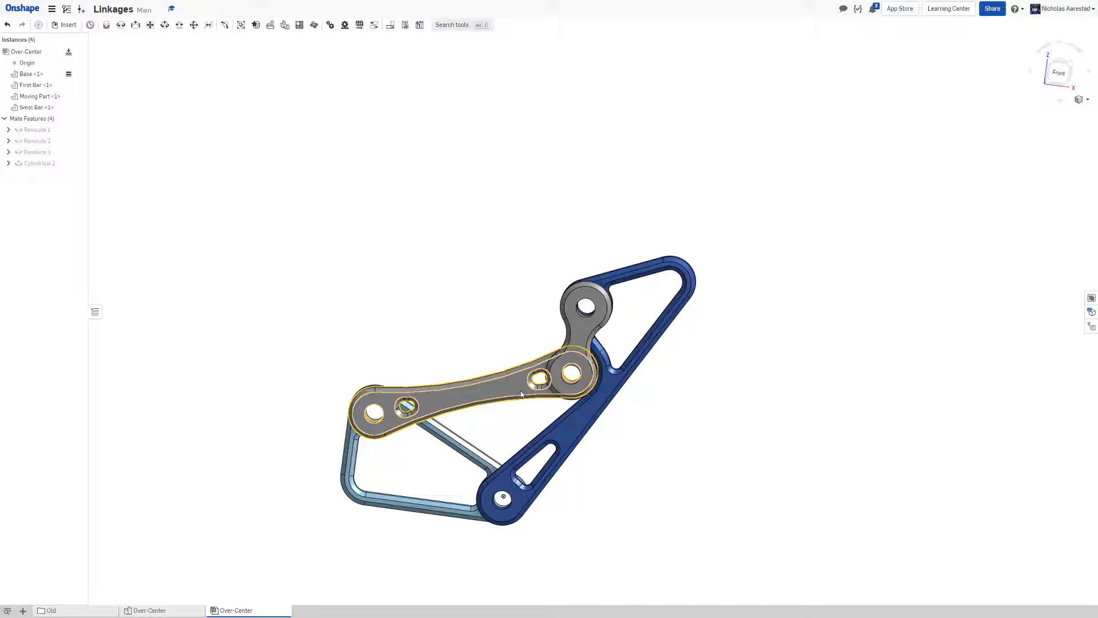
drag(665, 328, 686, 309)
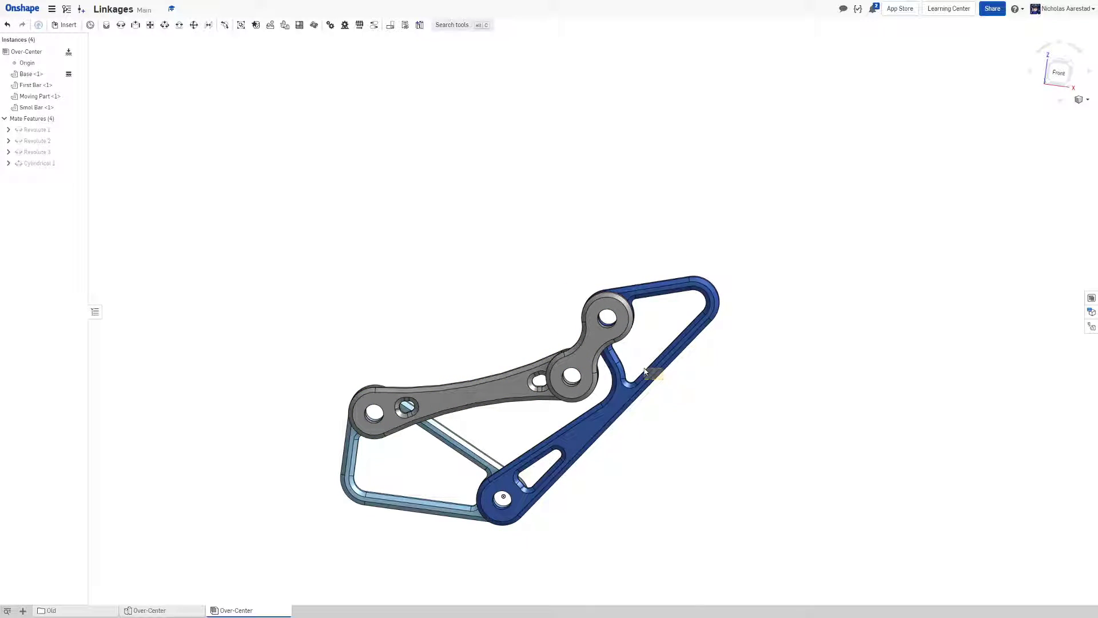
mouse_move(645, 371)
mouse_down()
mouse_move(683, 318)
mouse_move(669, 304)
mouse_up()
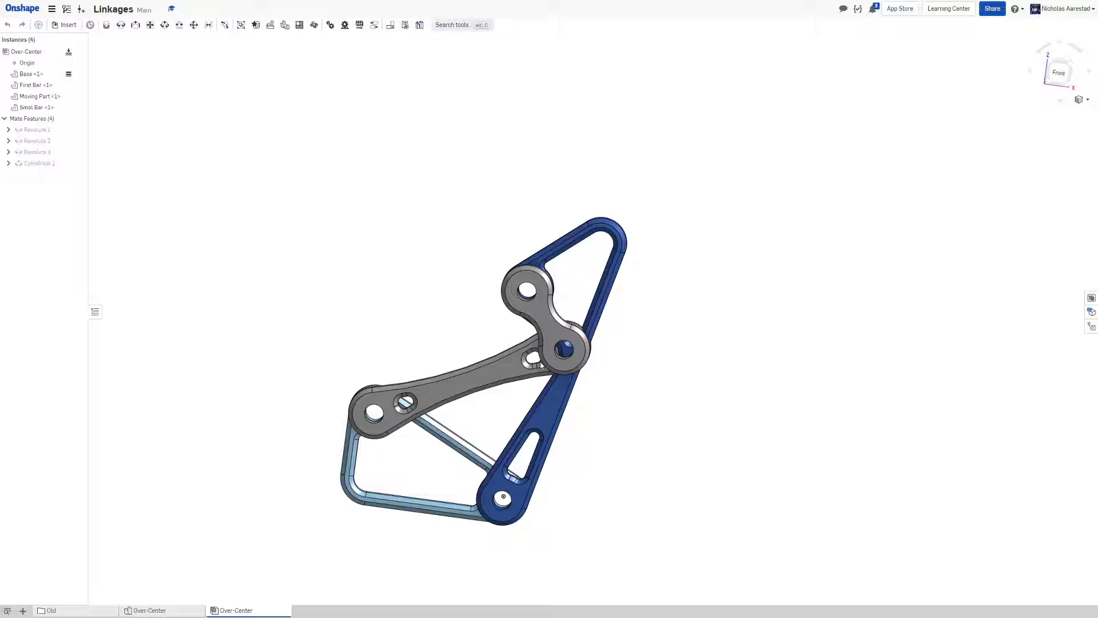
mouse_move(543, 365)
mouse_down()
mouse_move(653, 321)
mouse_move(671, 350)
mouse_up()
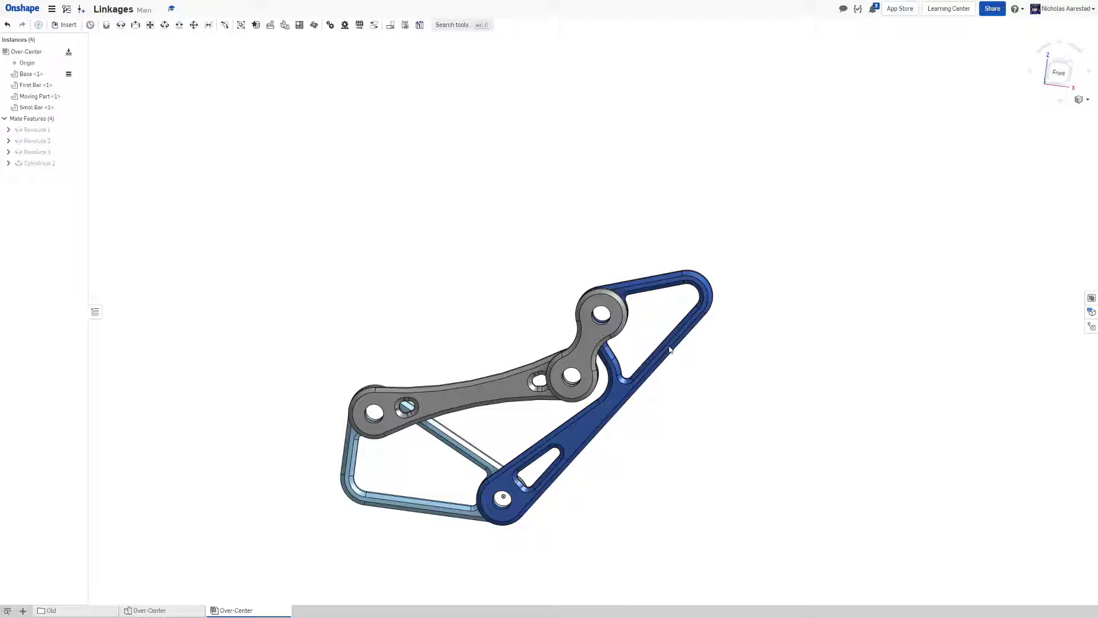
Swing the grey bars upward, inspect the joints in 3D, and return to the Over-Center part studio
mouse_move(571, 377)
mouse_down()
mouse_move(509, 315)
mouse_move(549, 369)
mouse_move(636, 429)
mouse_move(617, 439)
mouse_move(564, 385)
mouse_move(566, 356)
mouse_up()
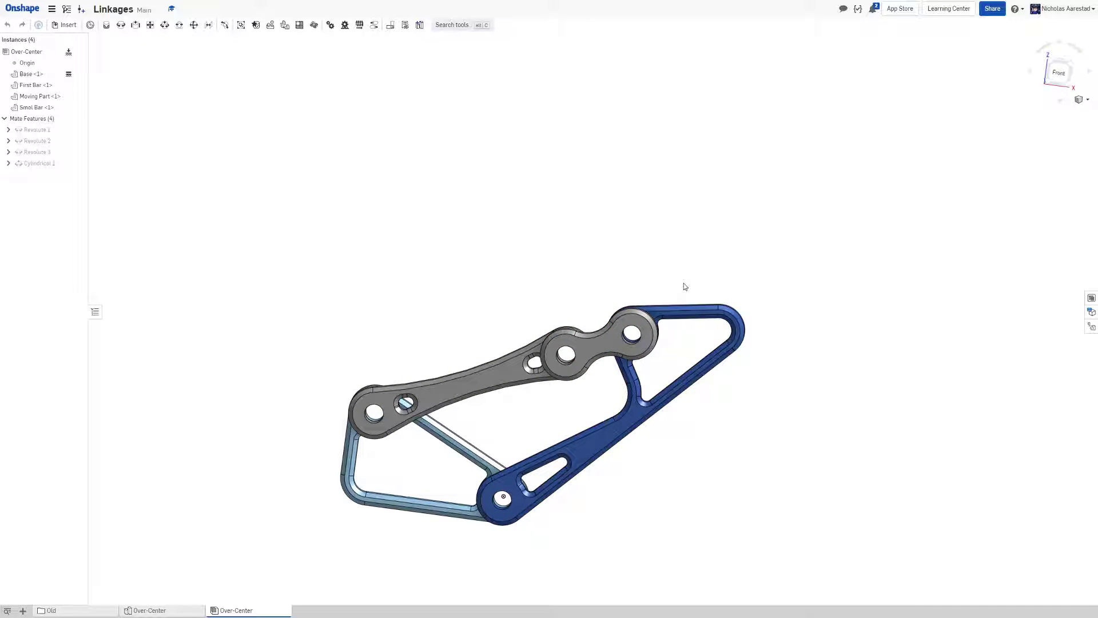
scroll(634, 352, up, 3)
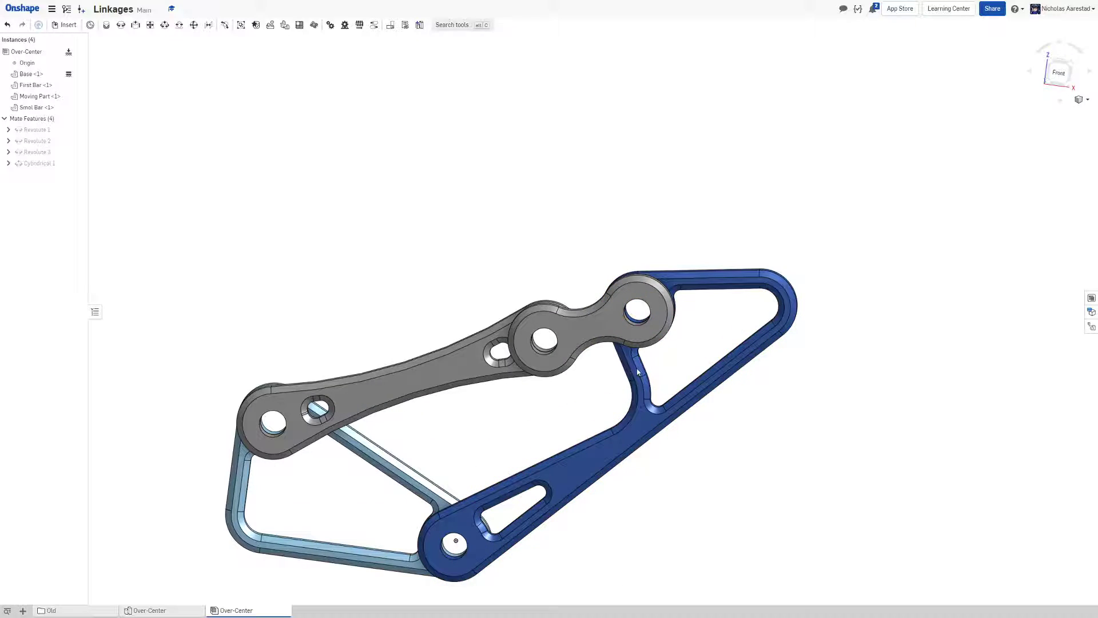
scroll(503, 309, down, 3)
scroll(474, 304, up, 2)
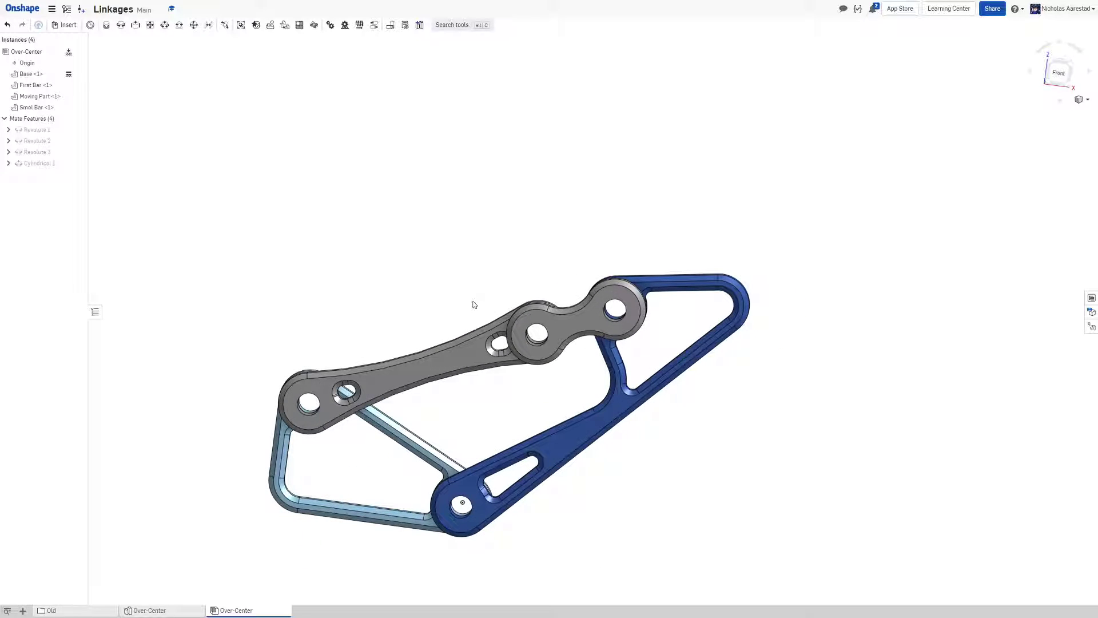
scroll(474, 304, down, 1)
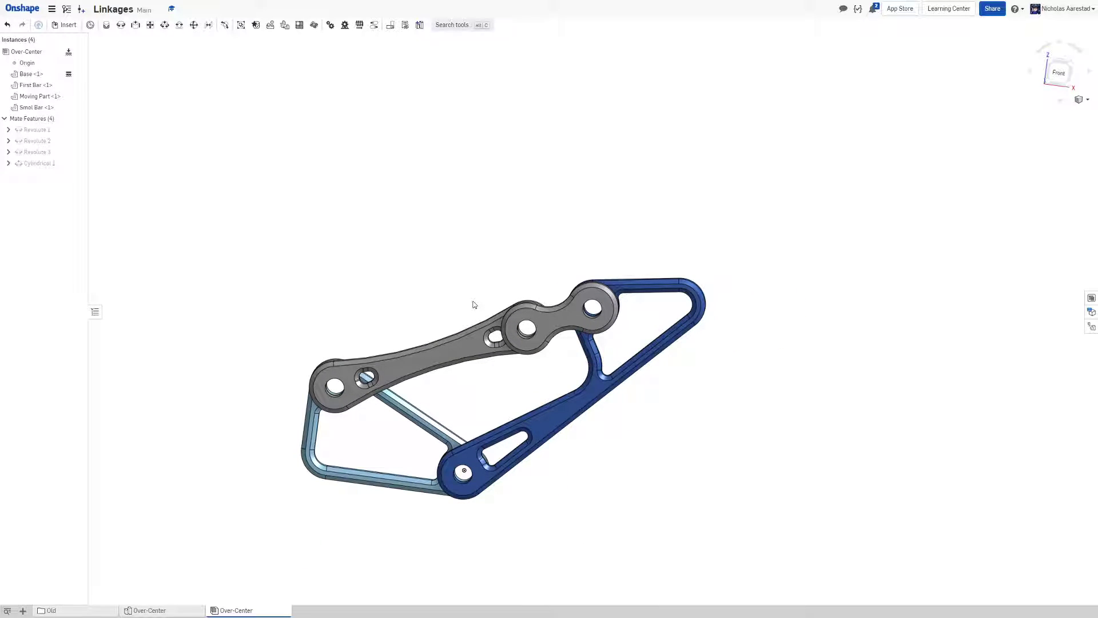
scroll(474, 303, down, 2)
right_drag(474, 304, 425, 288)
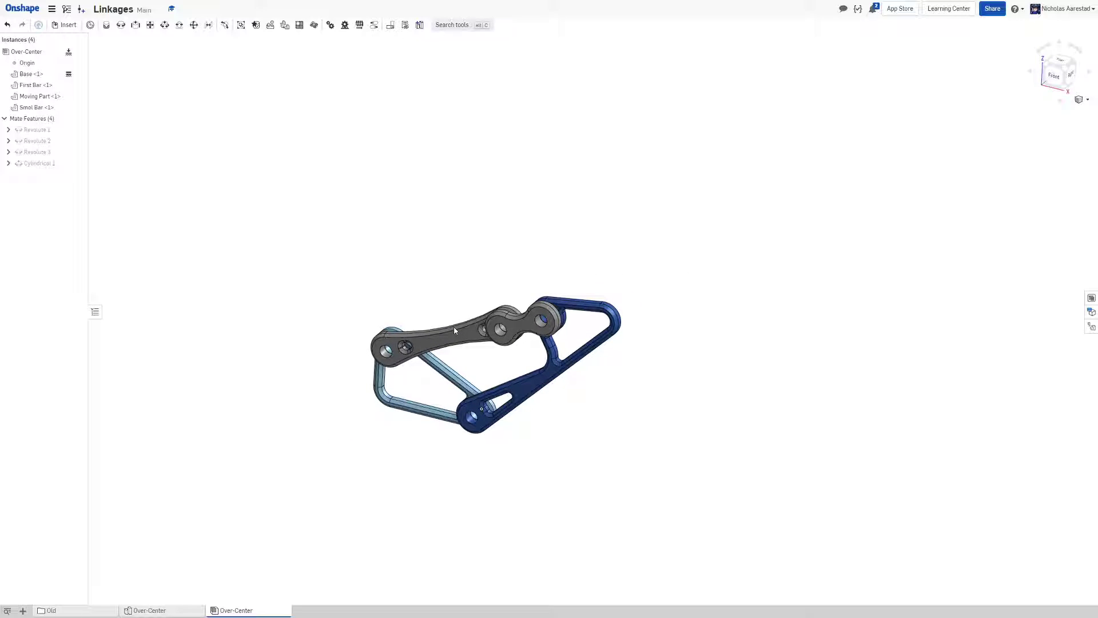
scroll(425, 290, up, 3)
scroll(425, 290, down, 2)
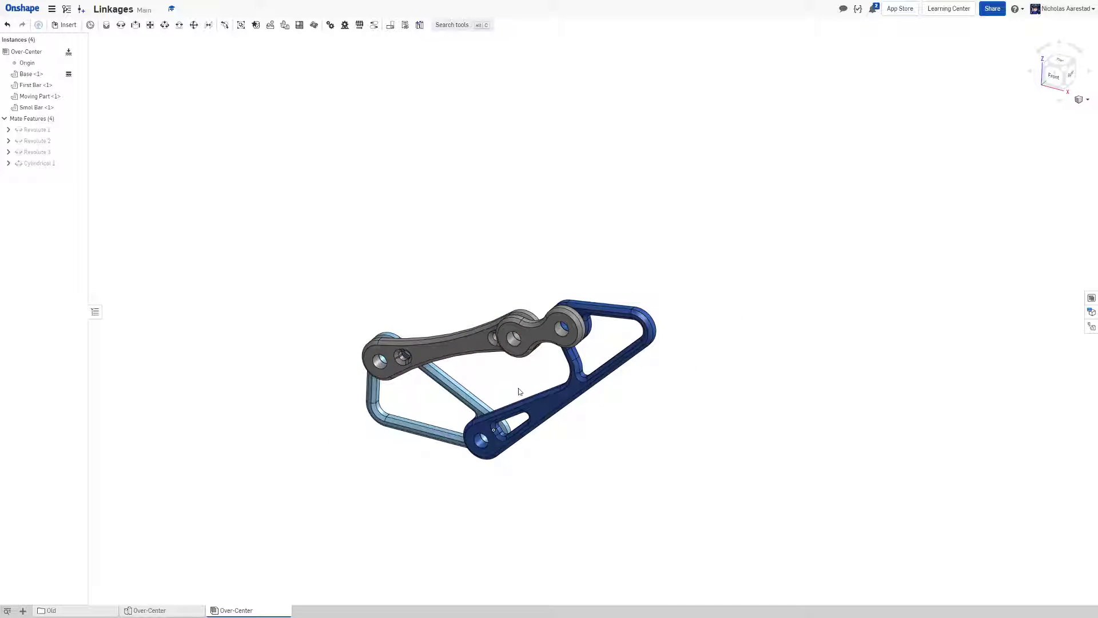
scroll(515, 310, up, 3)
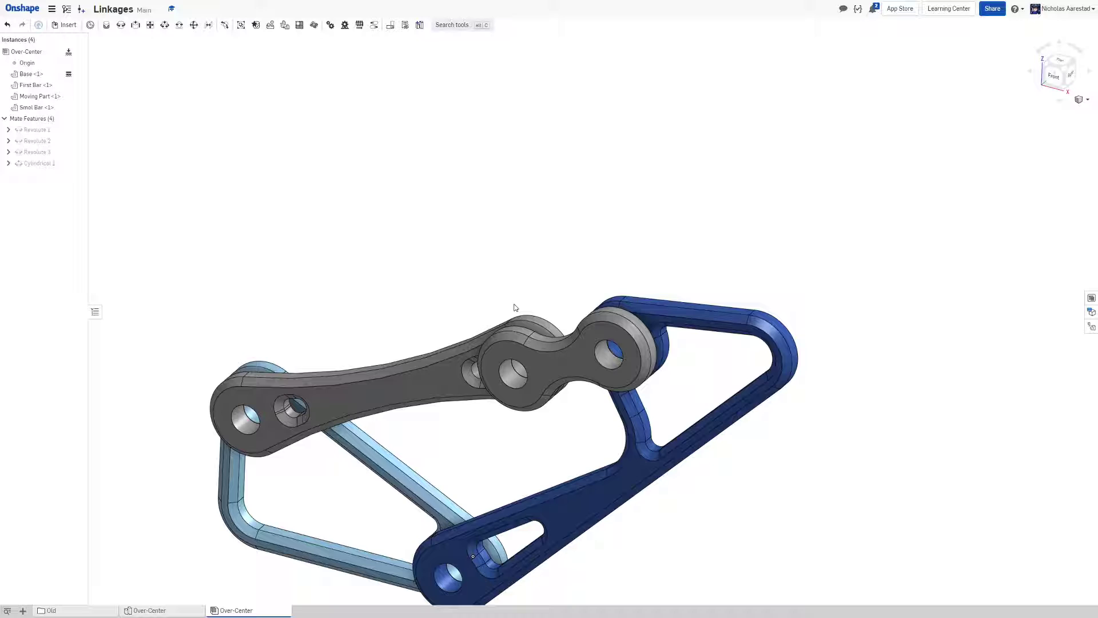
mouse_move(514, 309)
right_down()
mouse_move(554, 278)
mouse_move(510, 292)
right_up()
scroll(554, 278, up, 2)
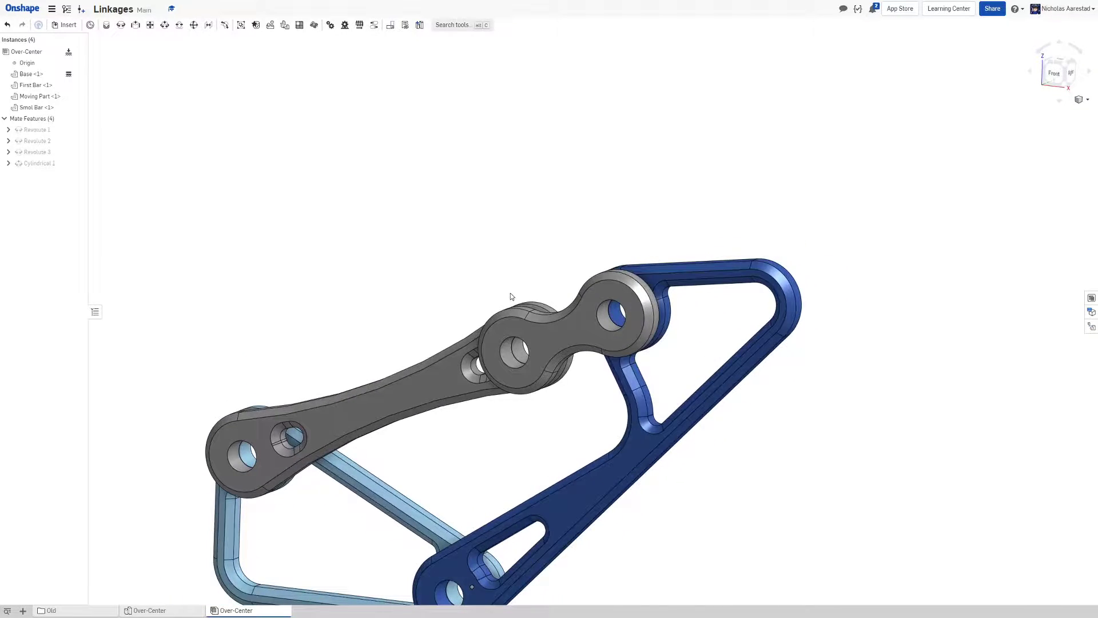
scroll(511, 293, down, 4)
right_drag(433, 338, 455, 343)
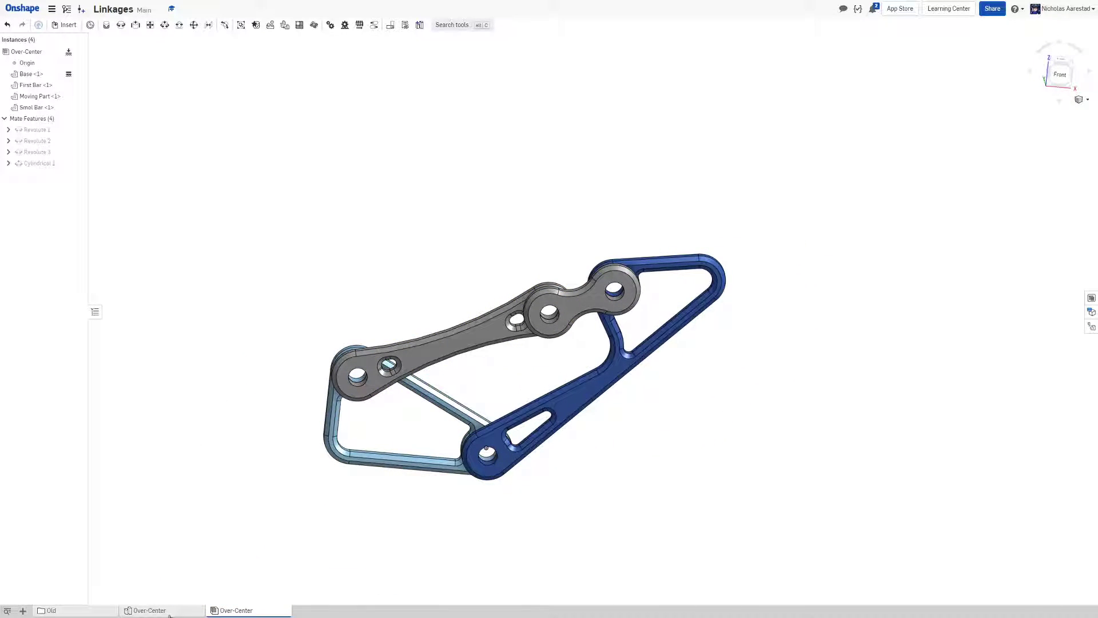
click(148, 610)
scroll(522, 224, down, 3)
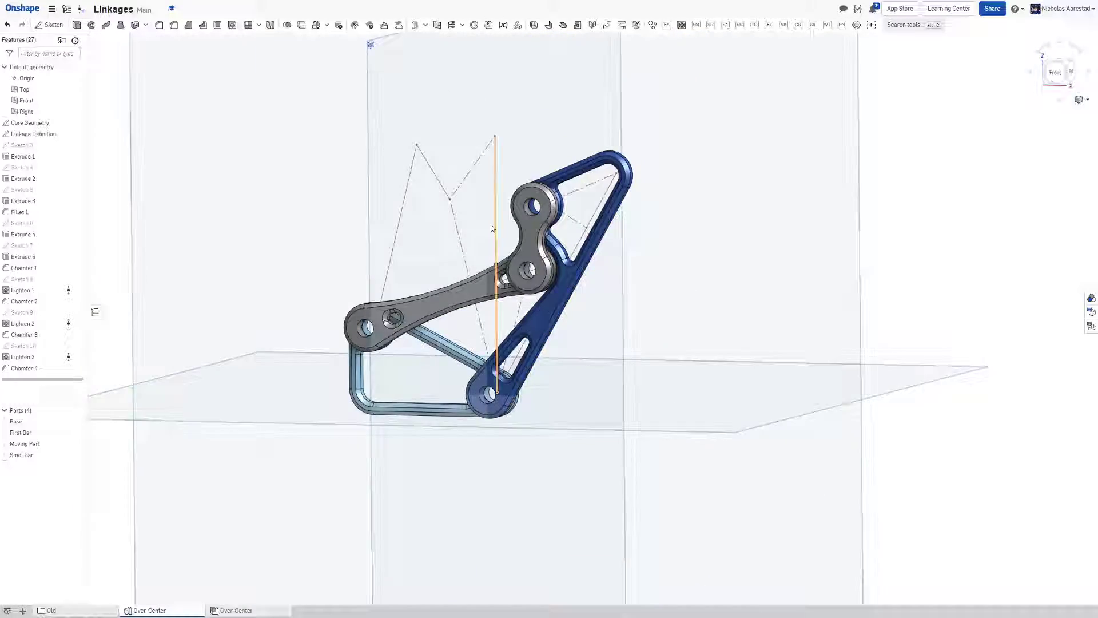
scroll(521, 224, up, 3)
right_drag(522, 224, 503, 235)
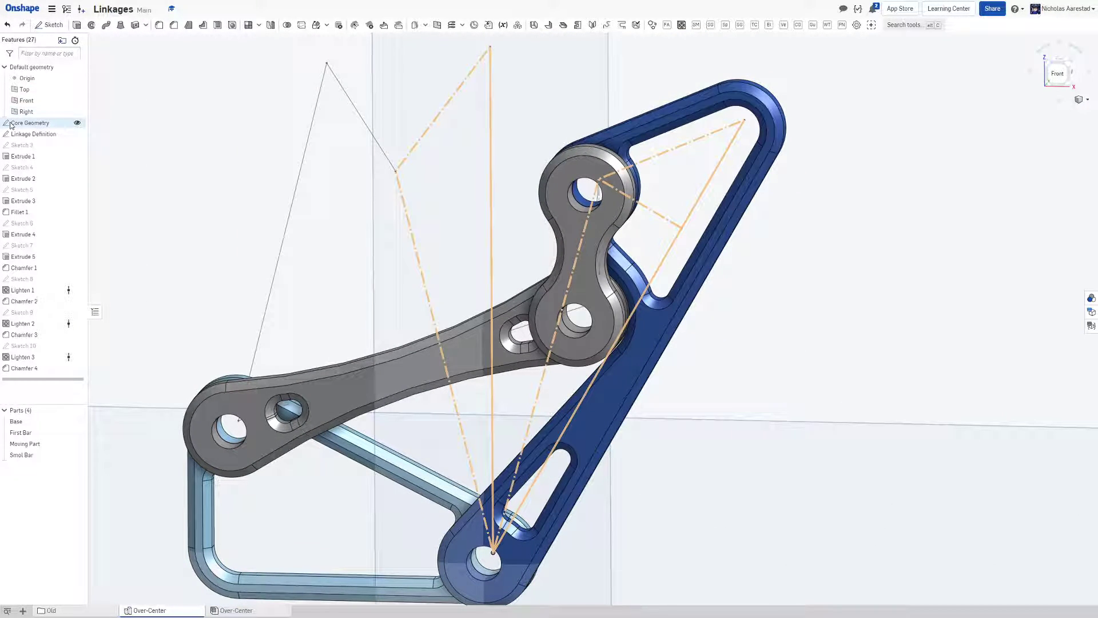
Edit Core Geometry, change its 30° angle to 40° and accept so the parts rebuild
double_click(29, 123)
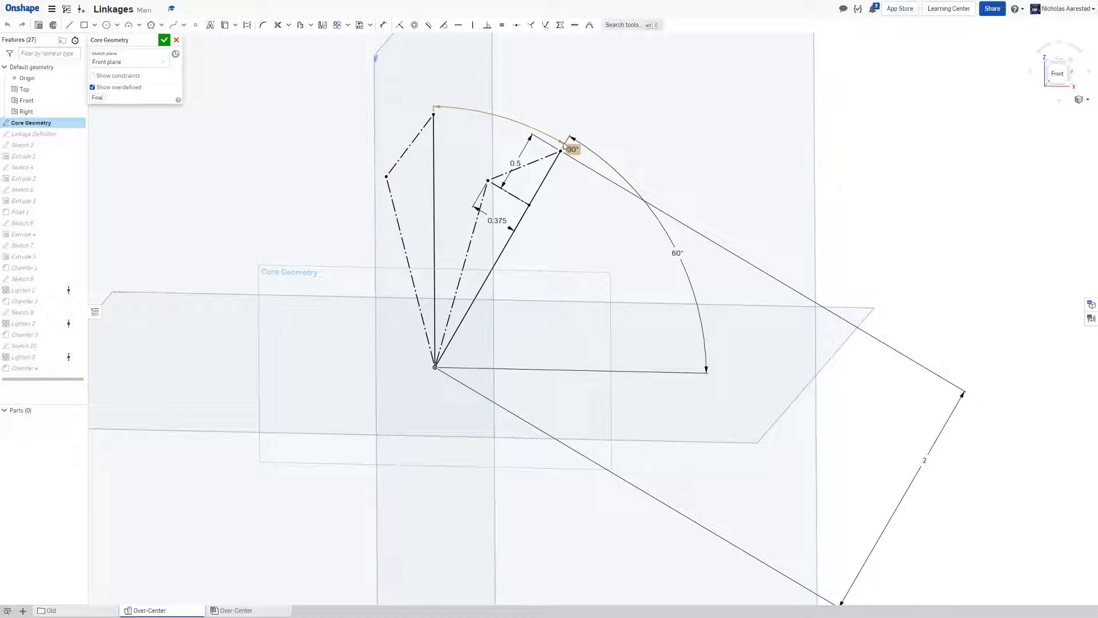
drag(572, 149, 506, 86)
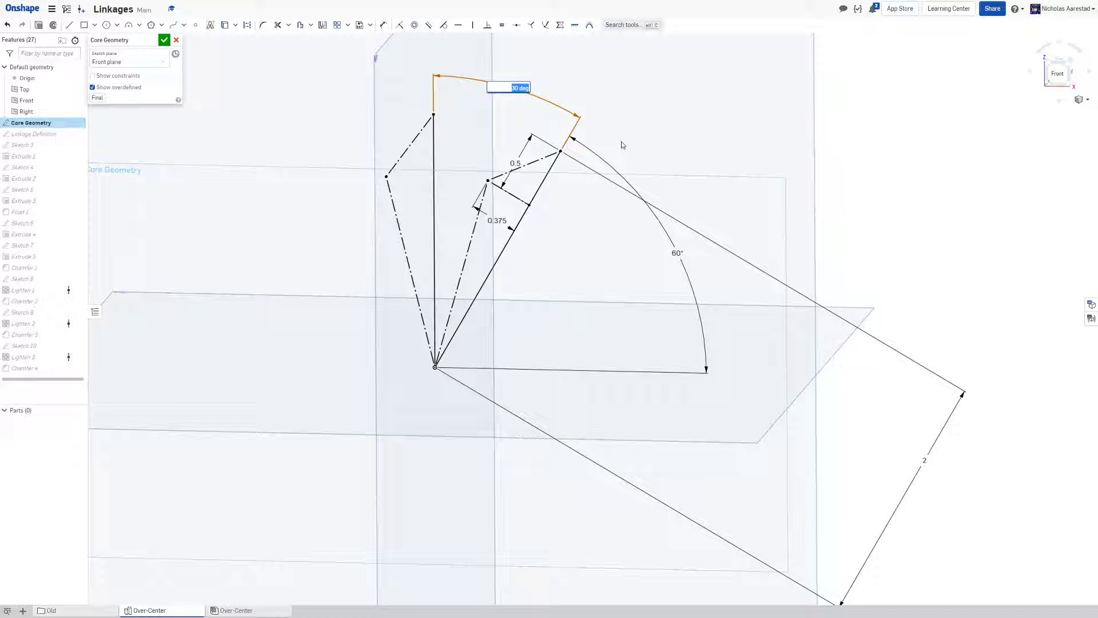
text(40)
key(Return)
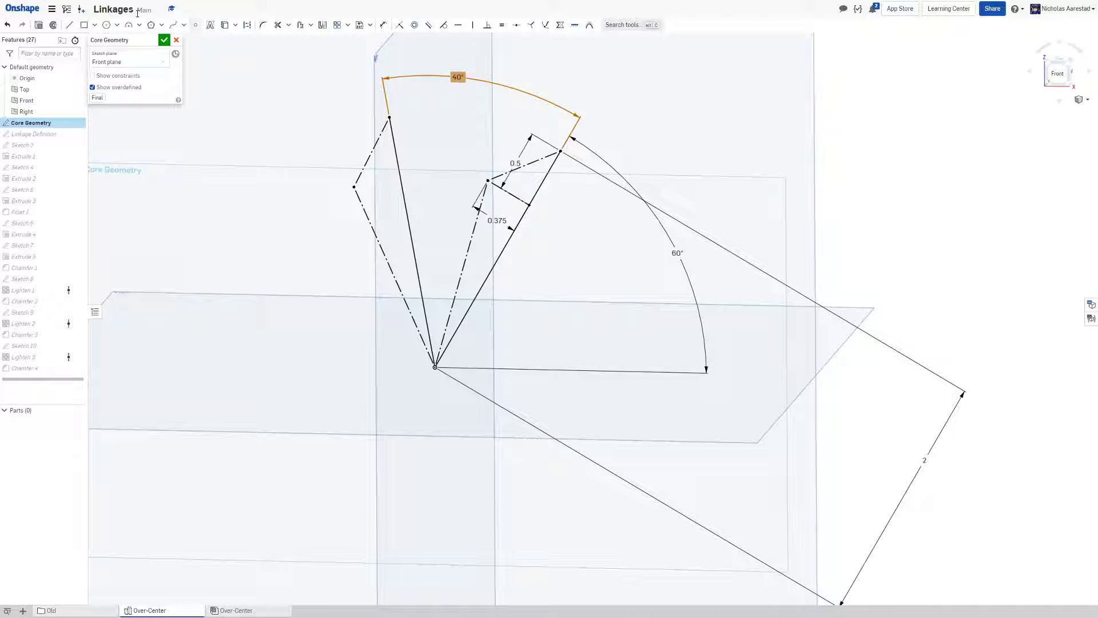
click(164, 41)
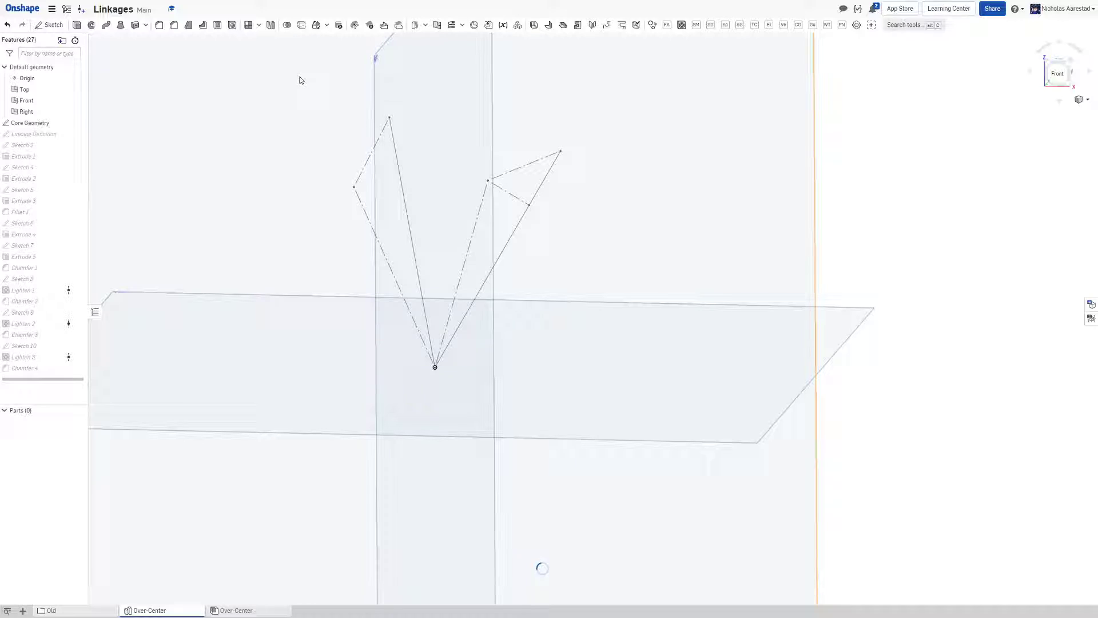
scroll(347, 133, down, 2)
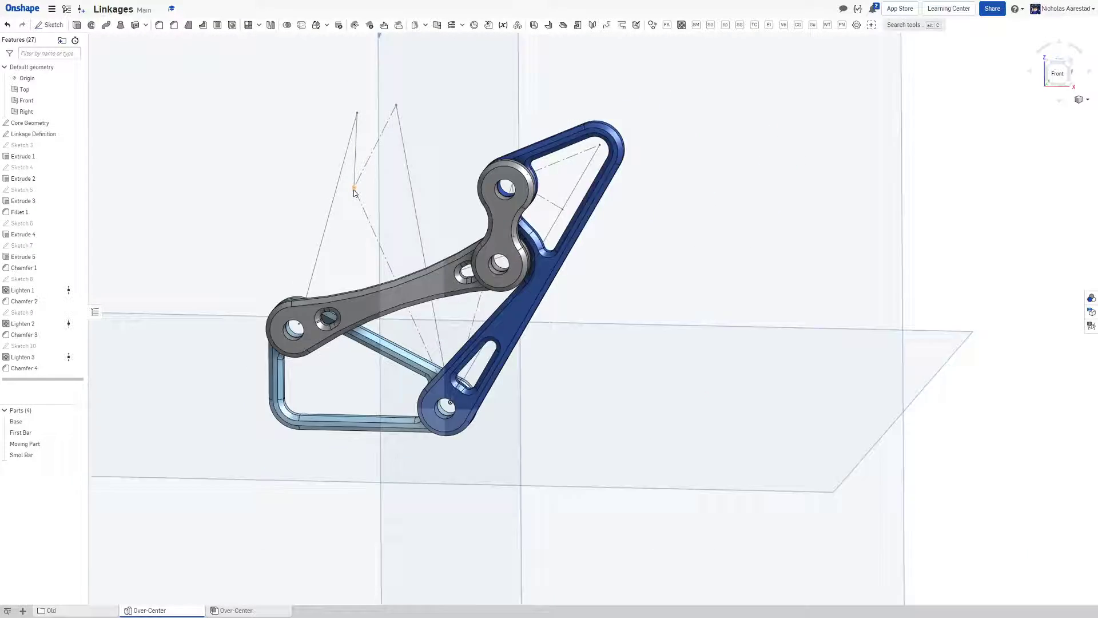
Open the Over-Center assembly and swing the linkage so the blue arm stands upright
click(237, 610)
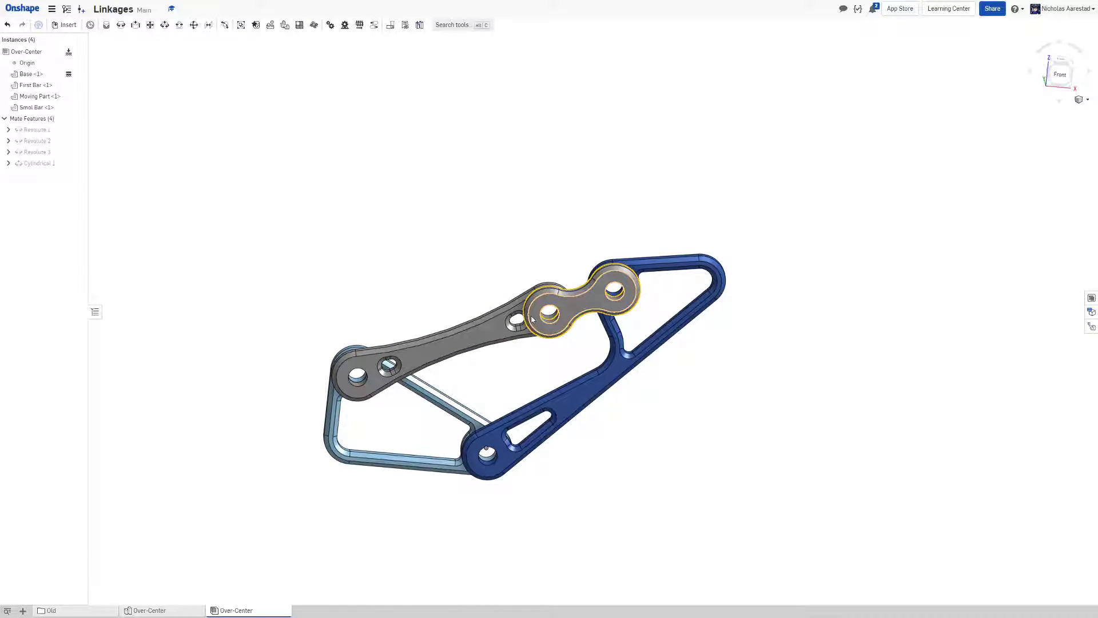
mouse_move(361, 243)
mouse_down()
mouse_move(203, 235)
mouse_move(700, 446)
mouse_move(347, 272)
mouse_up()
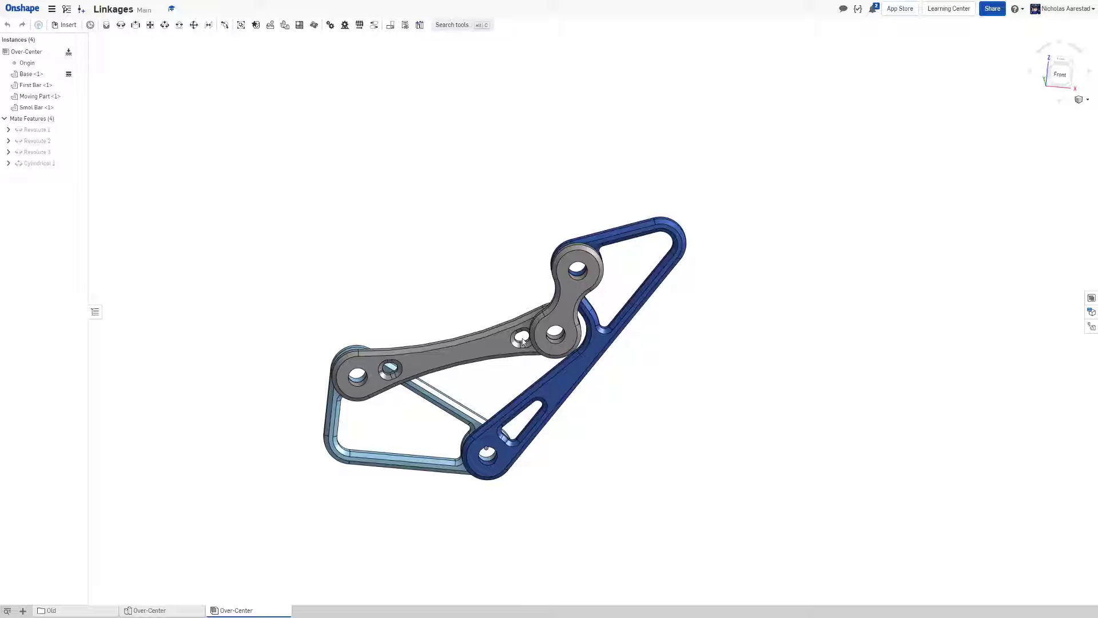
Reopen Core Geometry in the part studio, review it and accept without changing dimensions
click(147, 610)
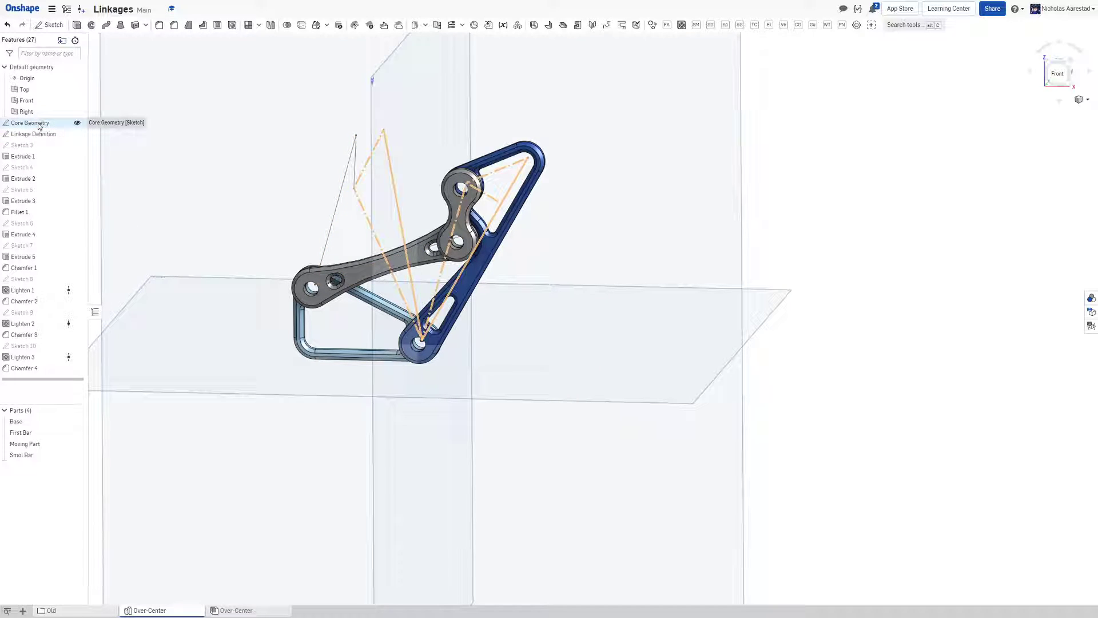
scroll(480, 197, up, 3)
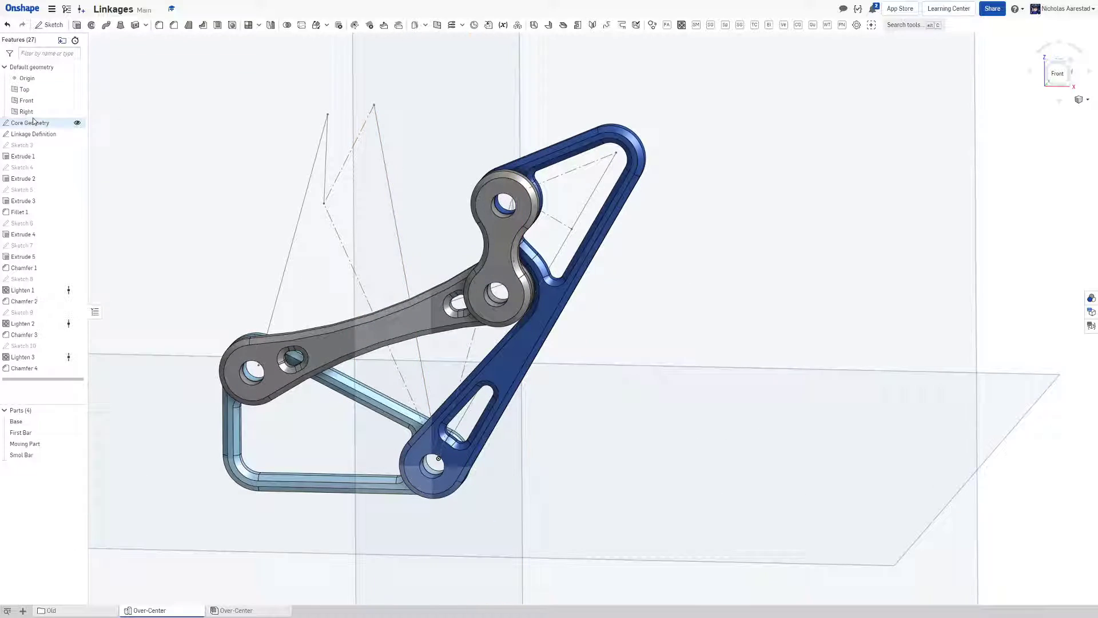
double_click(34, 123)
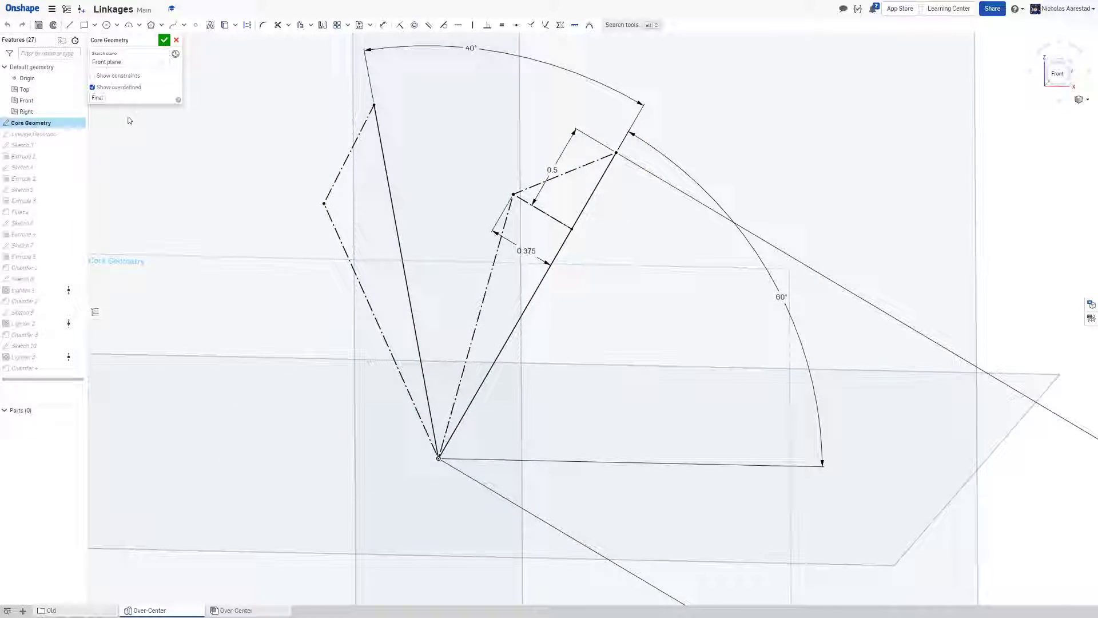
scroll(321, 159, up, 2)
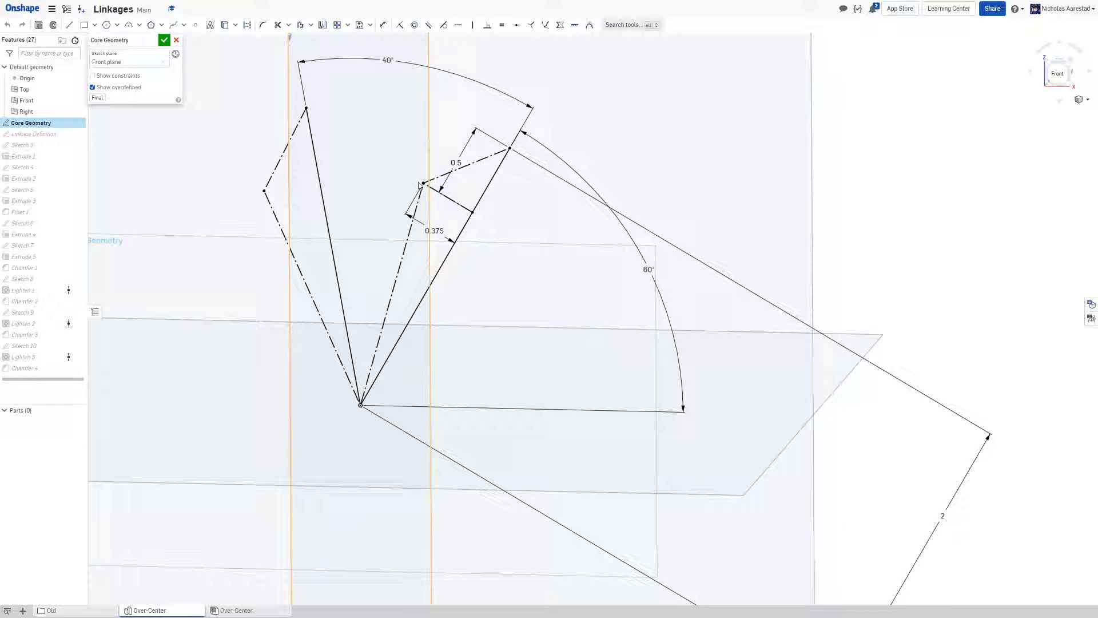
scroll(422, 168, down, 3)
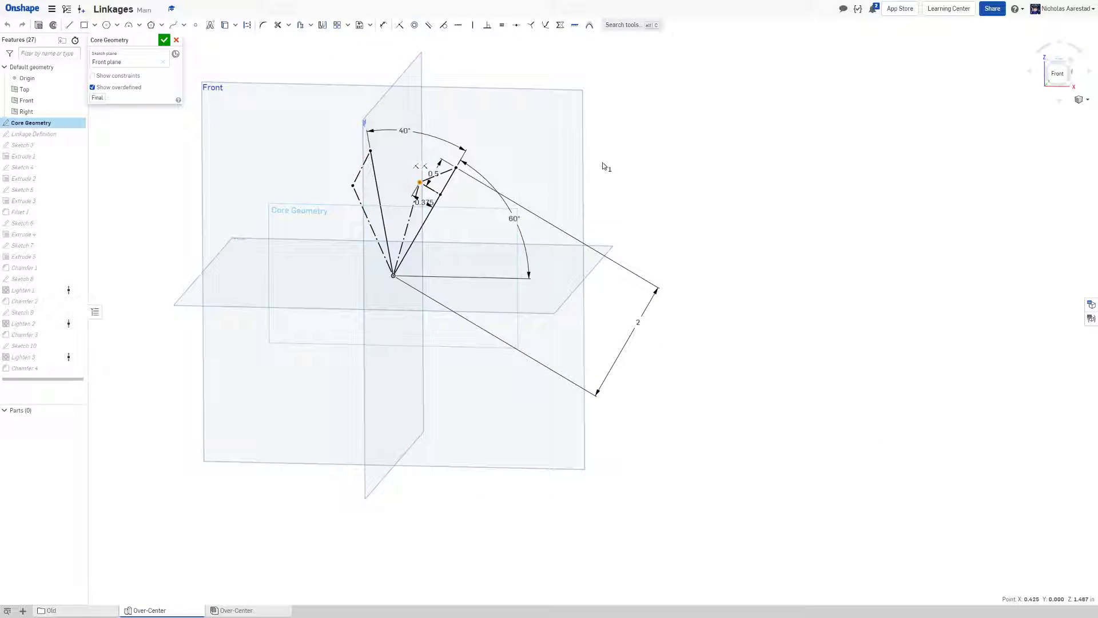
scroll(421, 172, up, 3)
scroll(472, 202, up, 3)
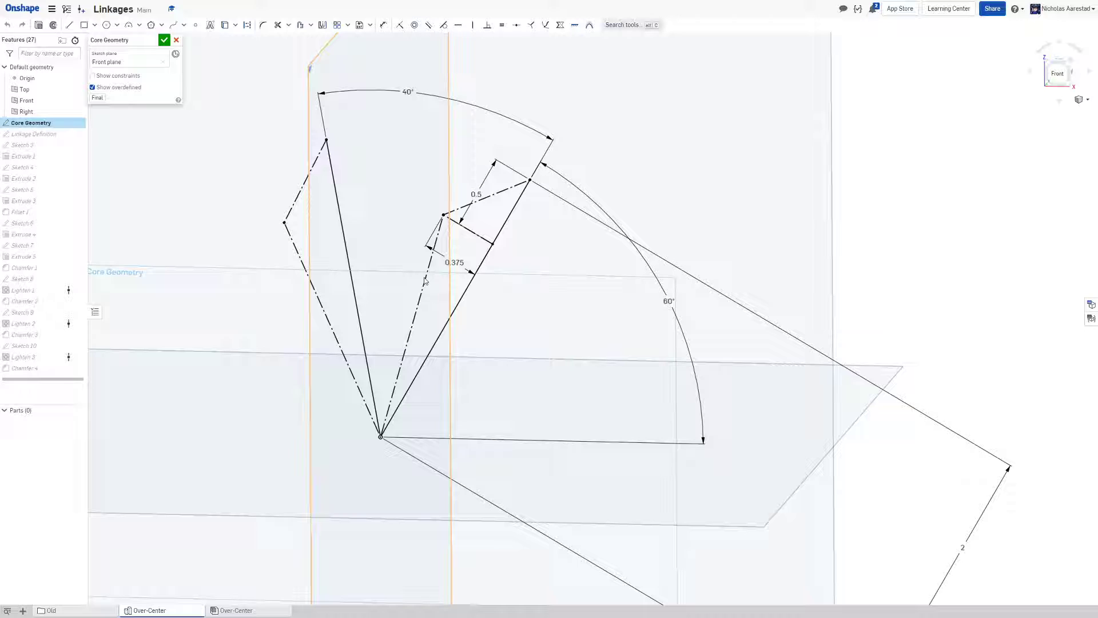
click(164, 40)
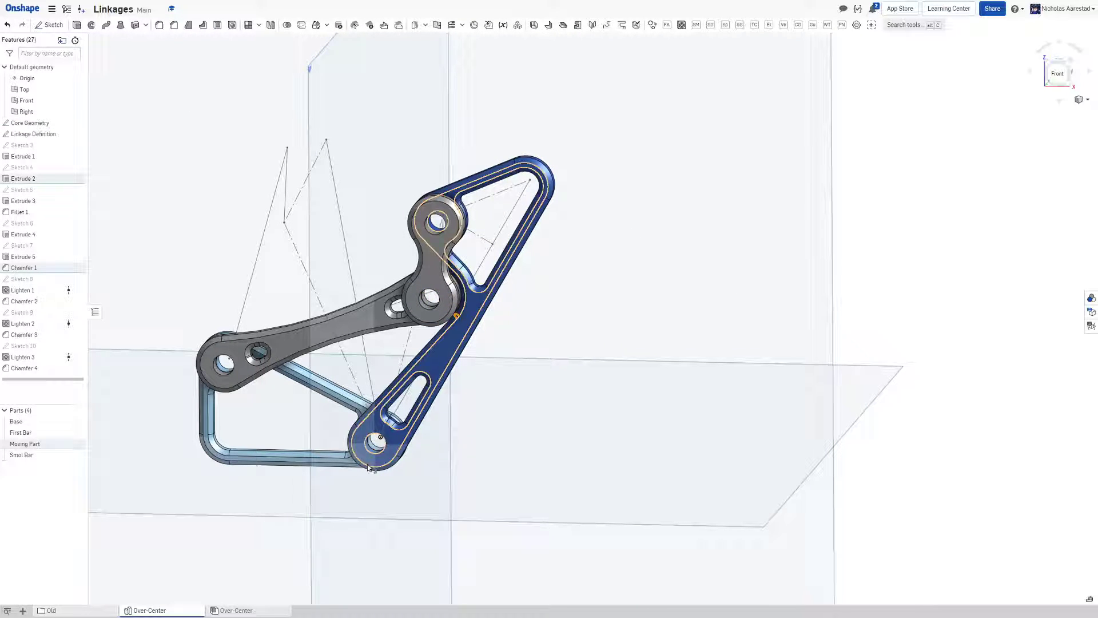
Switch to the Over-Center assembly and articulate the linkage down so the blue arm rises
click(388, 291)
click(236, 610)
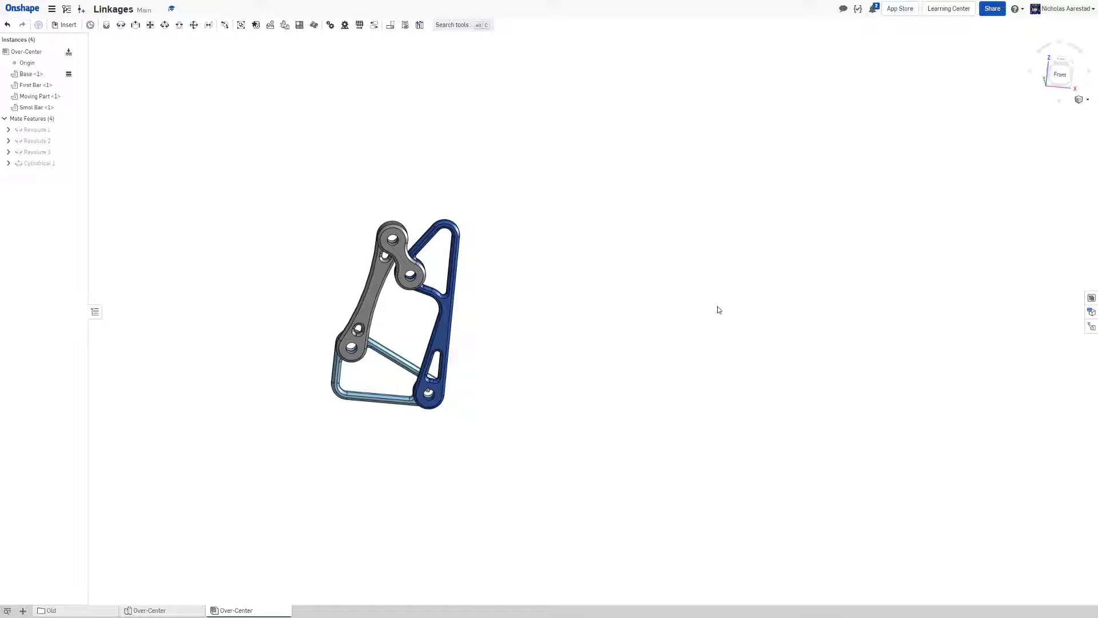
drag(398, 248, 447, 322)
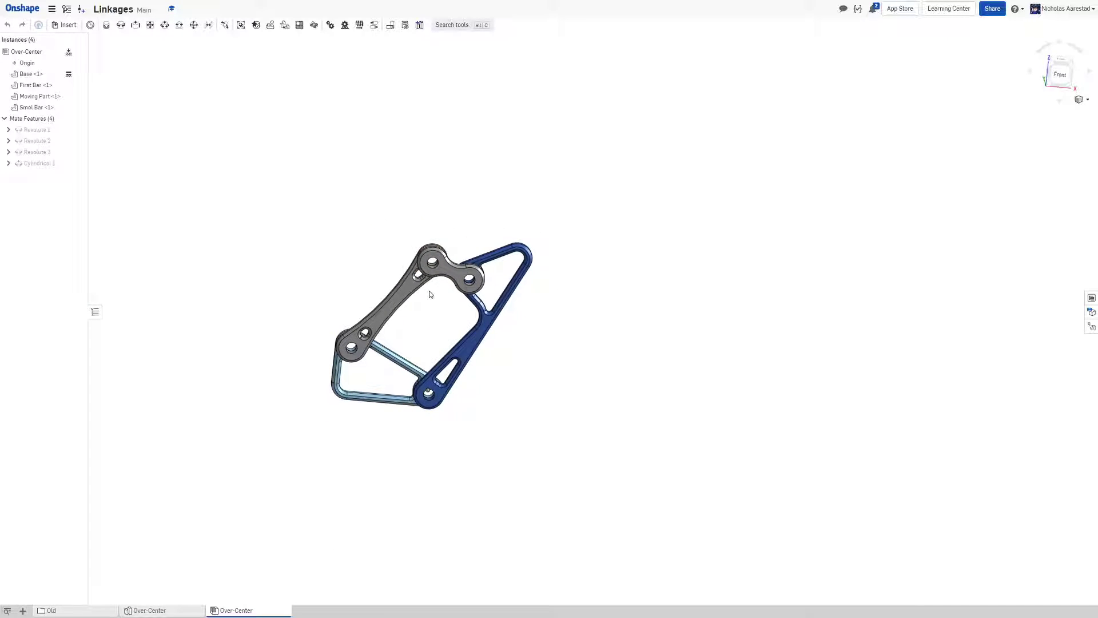
mouse_move(515, 309)
mouse_down()
mouse_move(520, 282)
mouse_move(564, 320)
mouse_up()
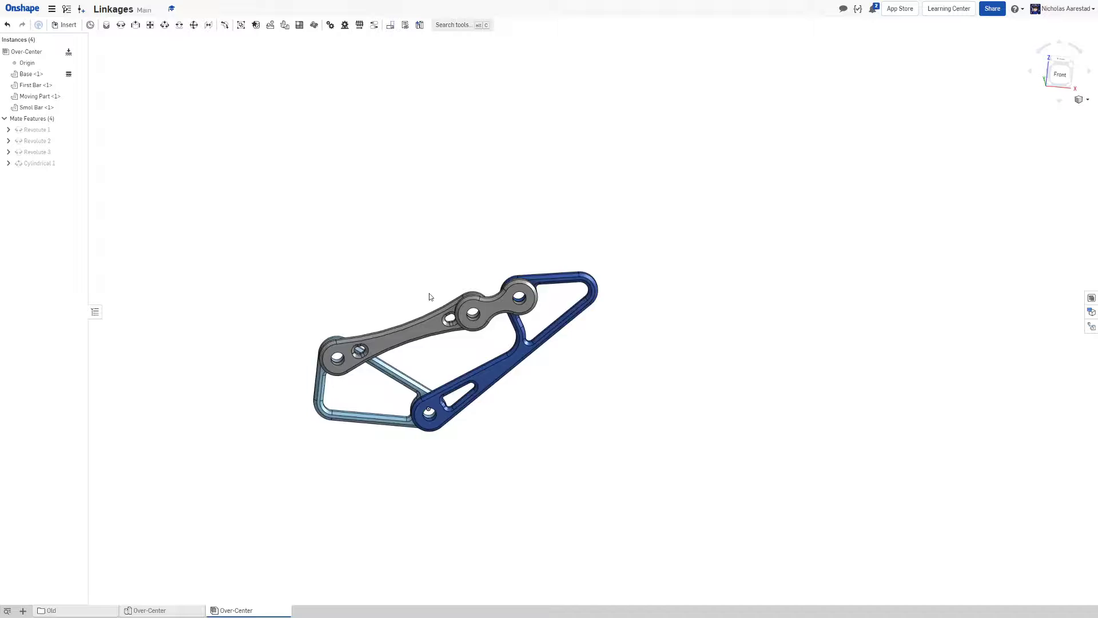
scroll(454, 276, up, 3)
scroll(455, 274, up, 3)
scroll(413, 283, down, 1)
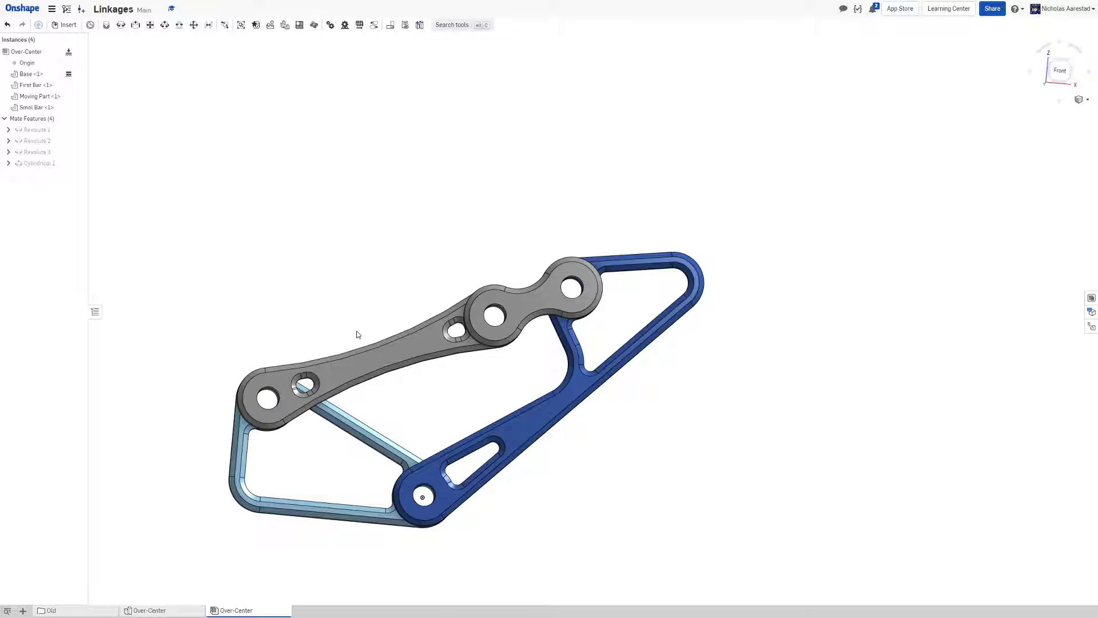
Inspect the base pivot and Small Bar link, then swing the blue part and grey link to new positions
click(422, 496)
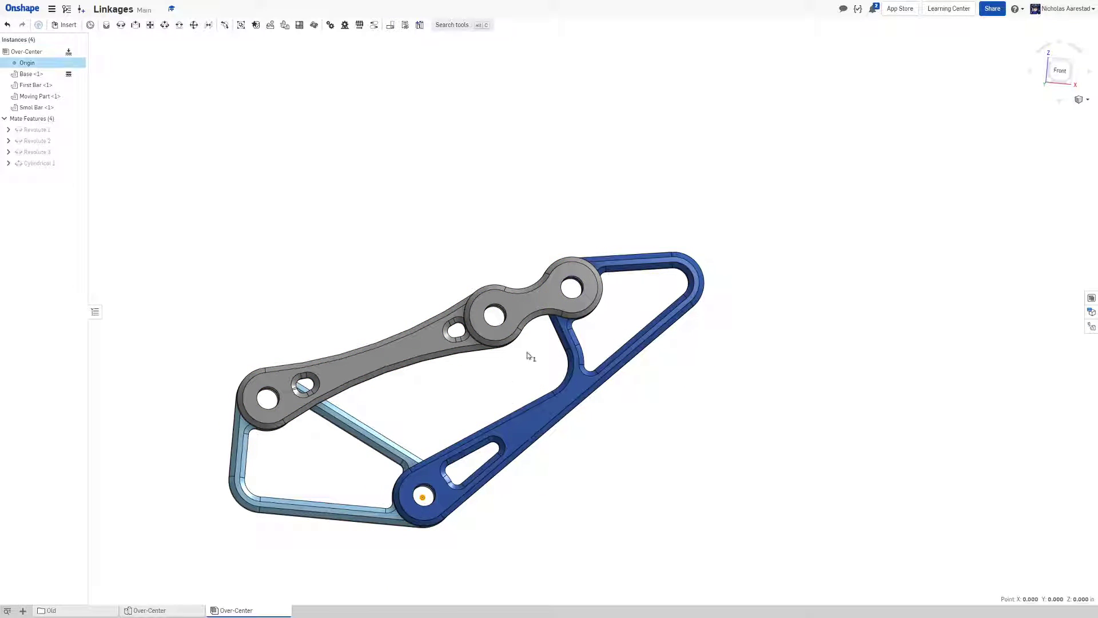
click(575, 285)
click(428, 282)
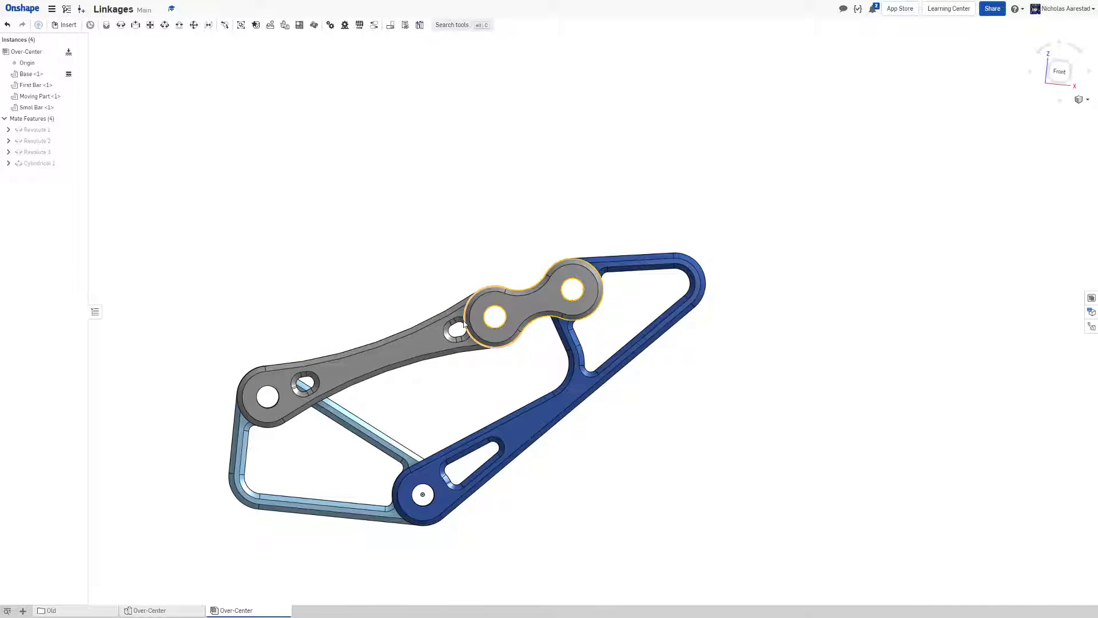
drag(473, 324, 501, 342)
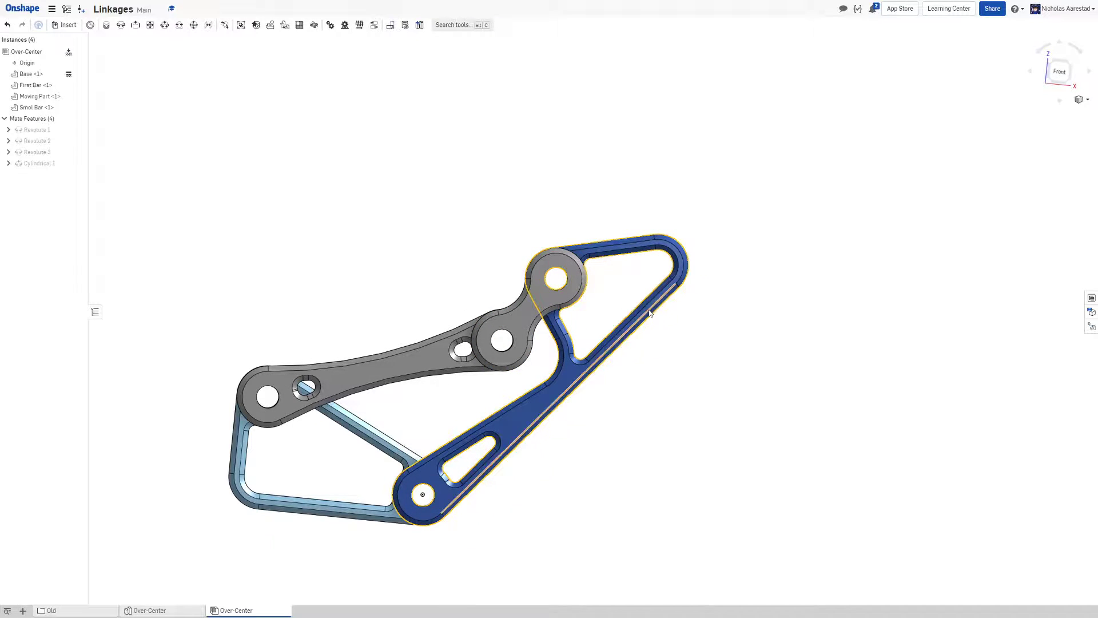
mouse_move(668, 292)
mouse_down()
mouse_move(627, 273)
mouse_move(768, 366)
mouse_up()
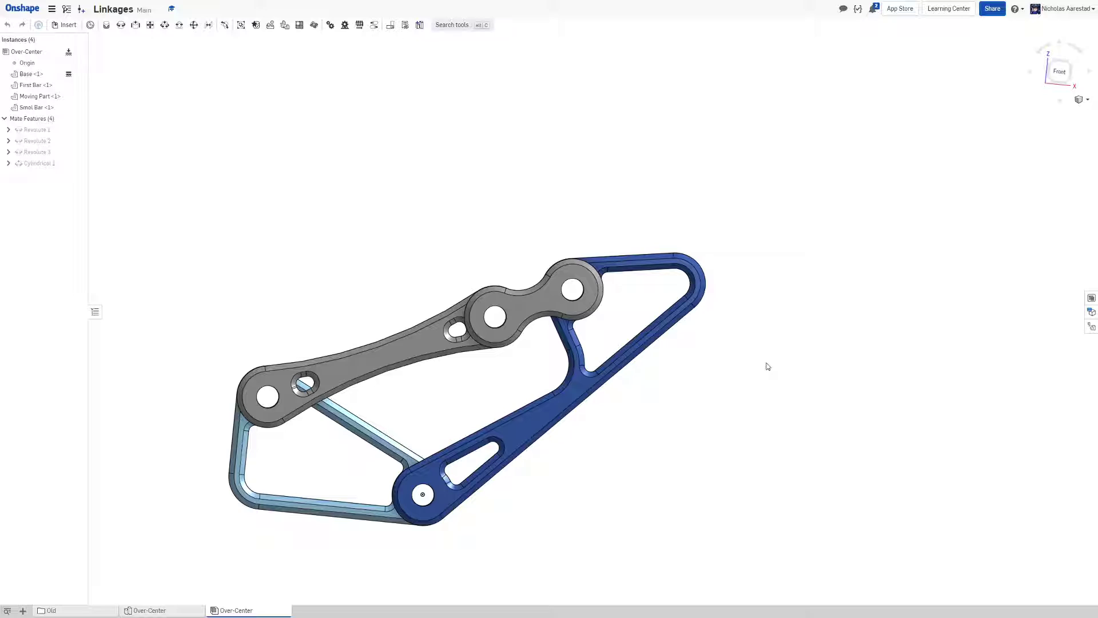
scroll(515, 343, up, 3)
scroll(438, 311, down, 4)
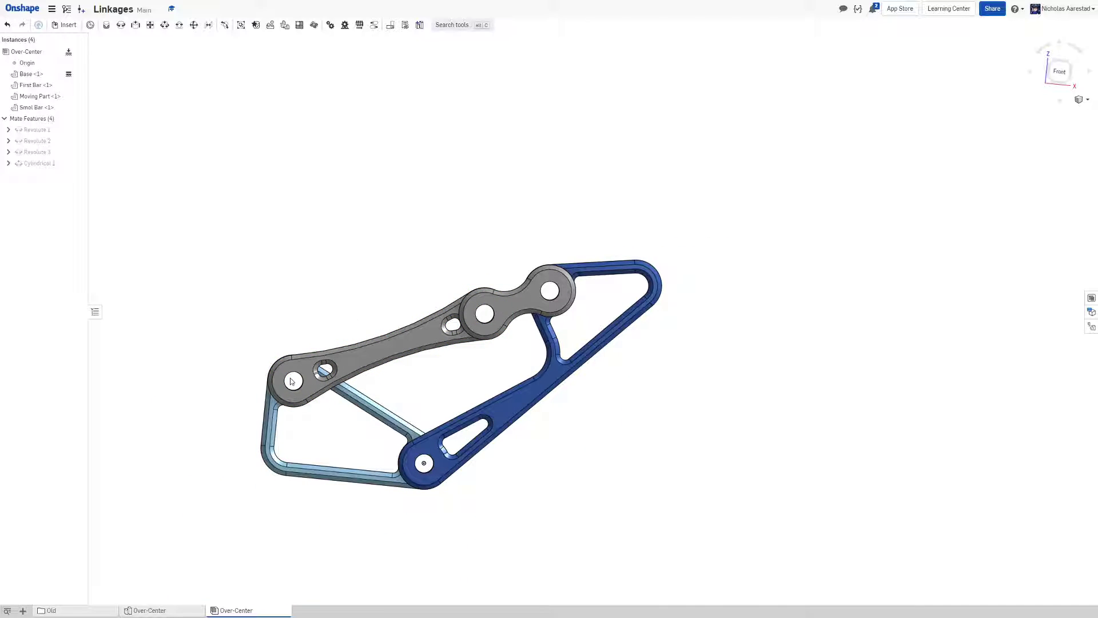
click(557, 287)
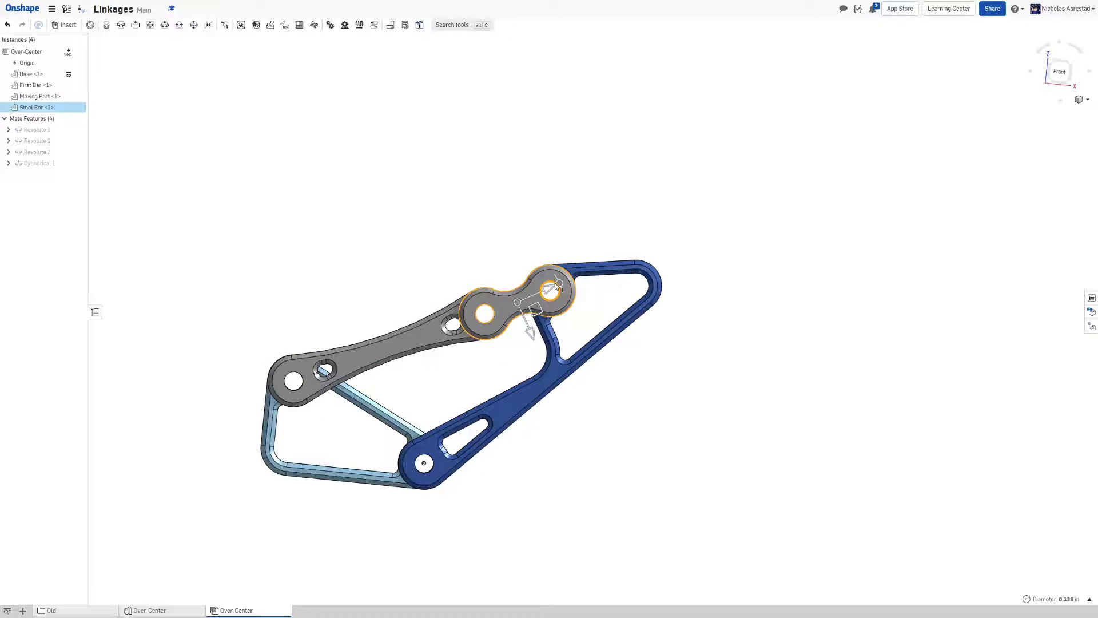
click(554, 177)
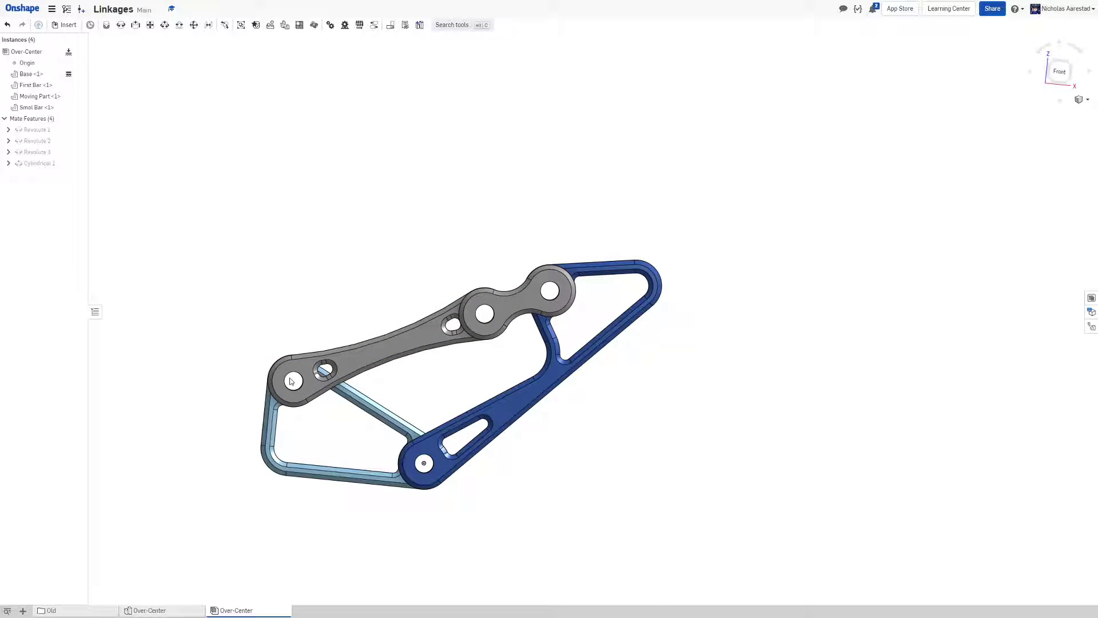
Fit the view and swing the grey link and blue bar up, down and back to test the motion
click(1059, 71)
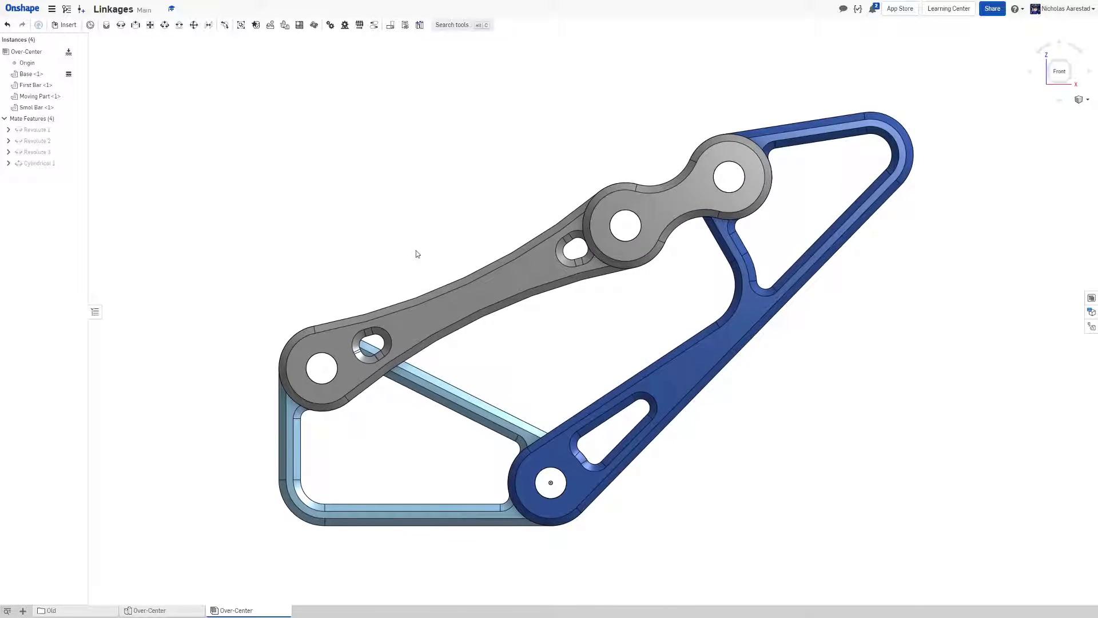
scroll(417, 253, down, 3)
scroll(515, 240, up, 3)
mouse_move(548, 269)
mouse_down()
mouse_move(573, 292)
mouse_move(650, 234)
mouse_move(789, 344)
mouse_up()
mouse_move(549, 240)
mouse_down()
mouse_move(423, 182)
mouse_move(520, 217)
mouse_move(515, 206)
mouse_up()
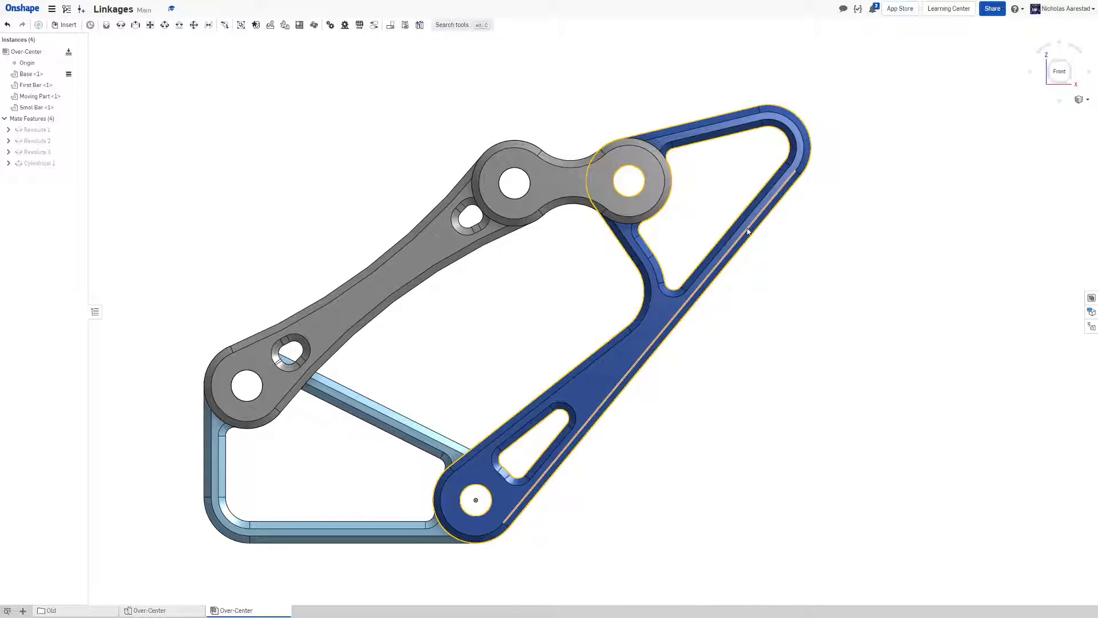
drag(748, 229, 736, 236)
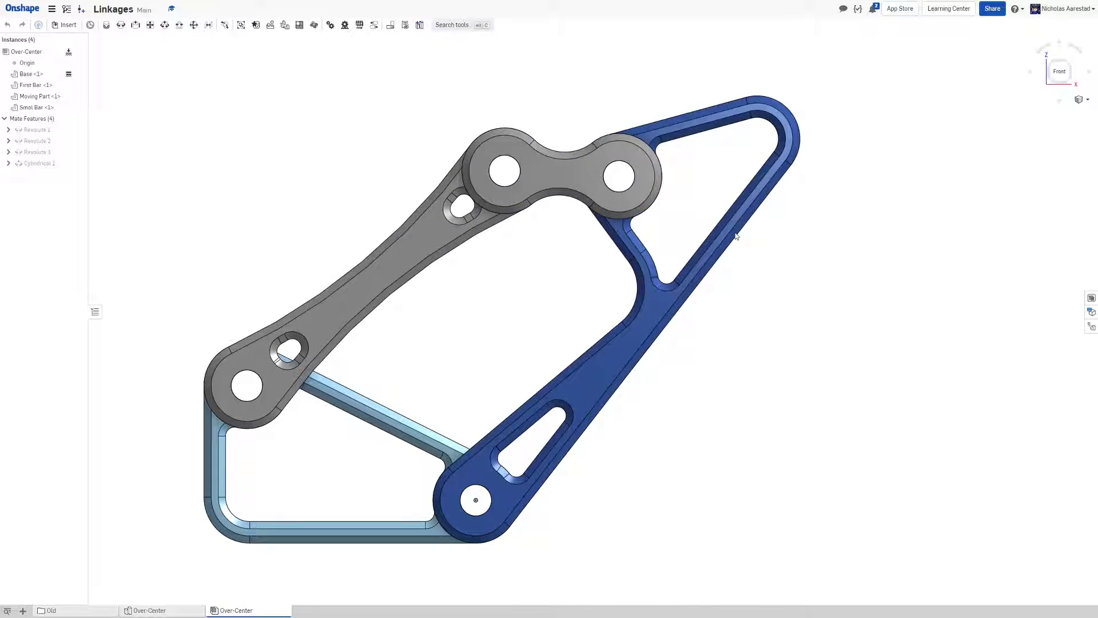
mouse_move(736, 236)
mouse_down()
mouse_move(674, 204)
mouse_move(772, 154)
mouse_up()
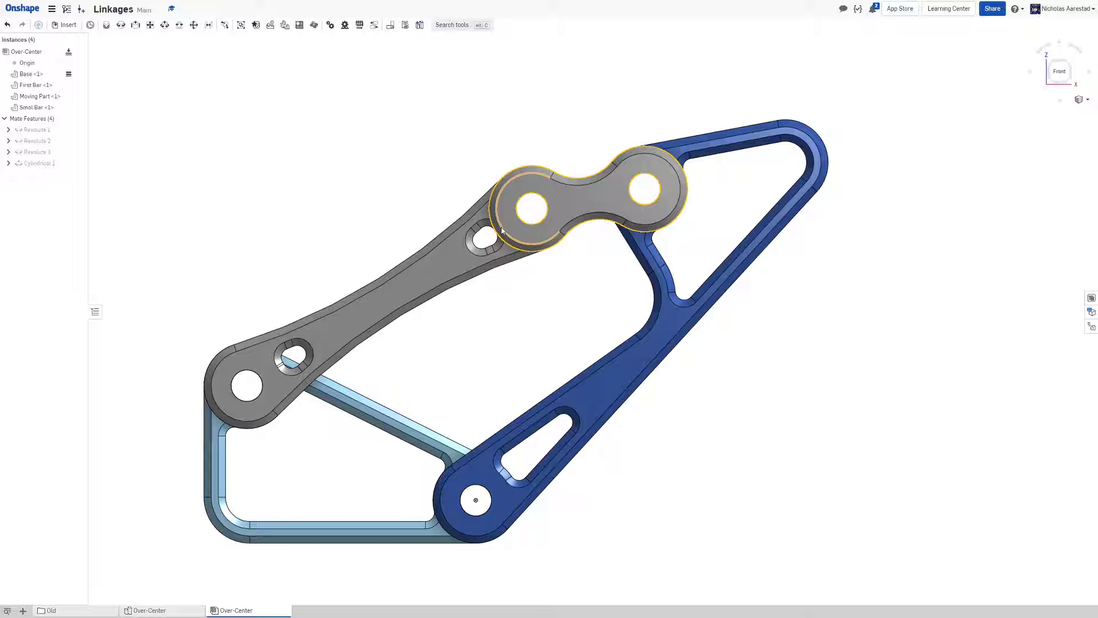
Articulate the linkage from the middle link toward vertical, then return to the Over-Center part studio
mouse_move(502, 231)
mouse_down()
mouse_move(558, 263)
mouse_move(727, 243)
mouse_move(674, 210)
mouse_move(764, 283)
mouse_up()
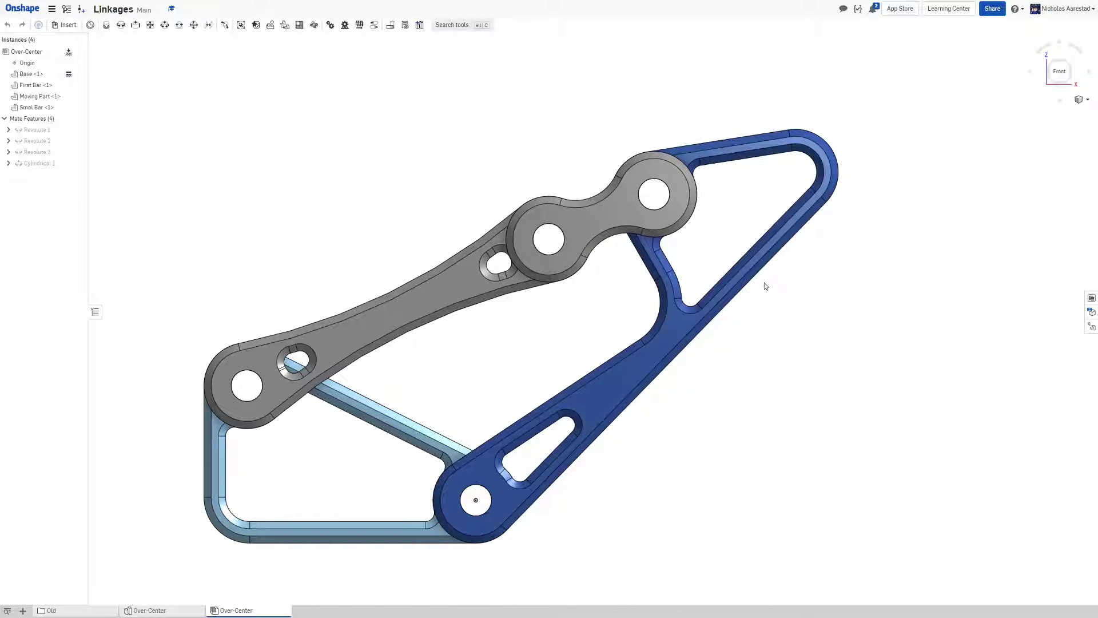
mouse_move(573, 245)
mouse_down()
mouse_move(652, 305)
mouse_move(698, 268)
mouse_move(758, 310)
mouse_up()
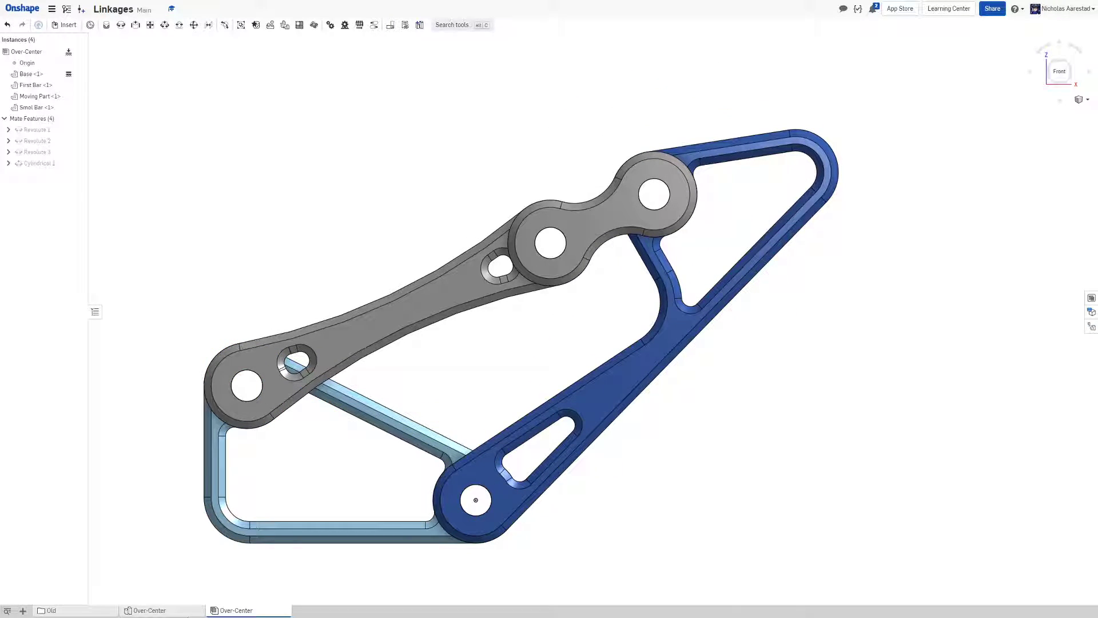
click(149, 610)
scroll(484, 273, up, 5)
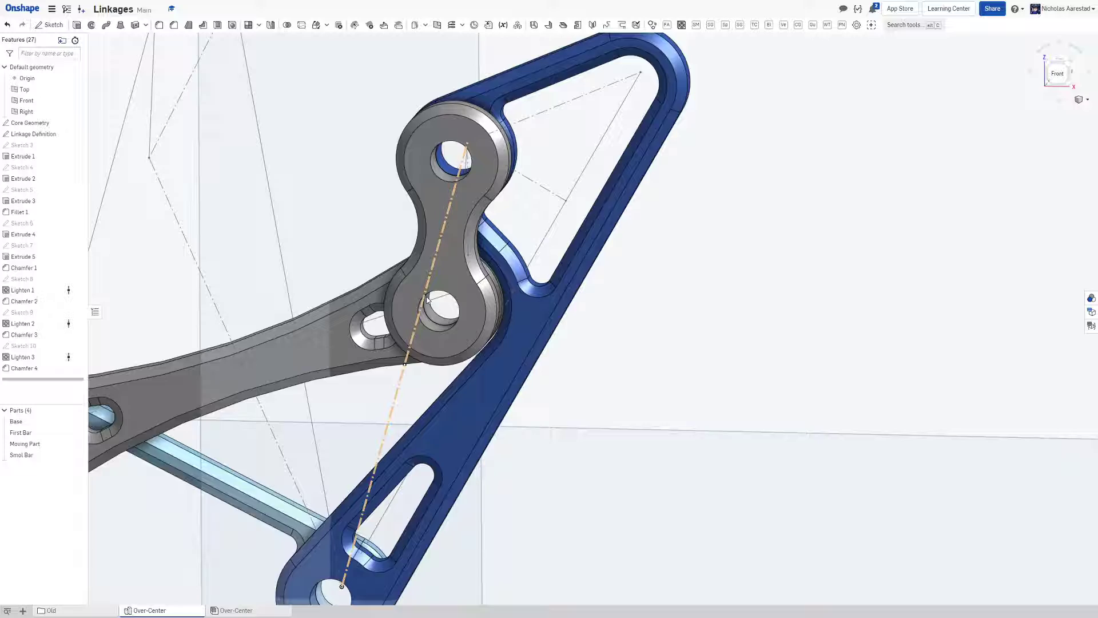
scroll(484, 273, down, 5)
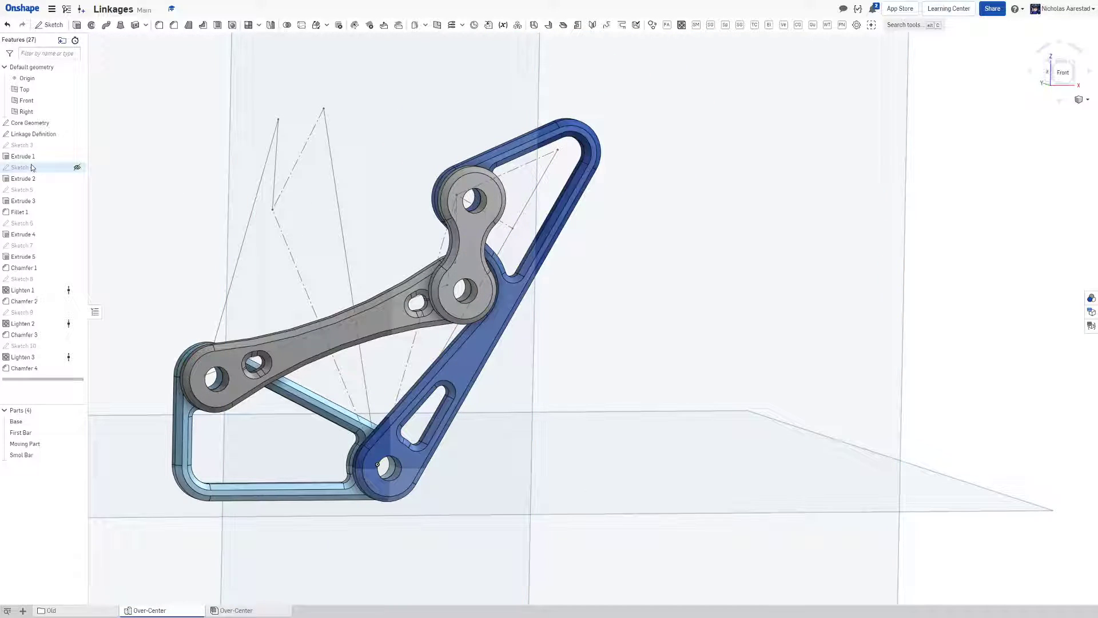
Edit the Linkage Definition sketch, set its angle dimension to 20°, and return to the front view
double_click(32, 134)
scroll(470, 294, up, 5)
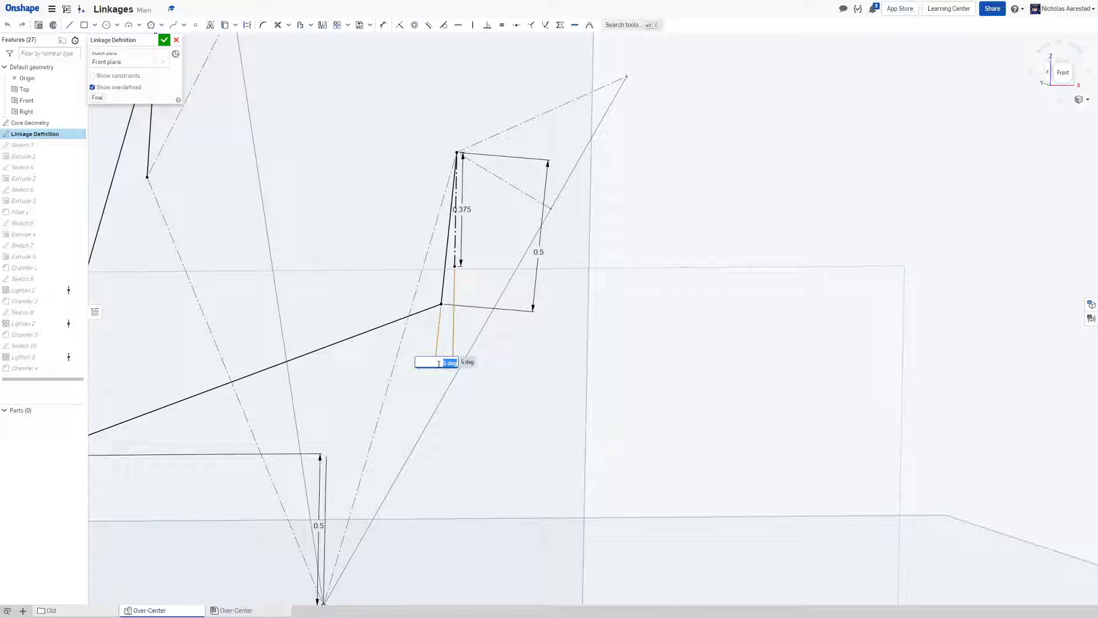
text(20)
key(Return)
right_drag(484, 341, 854, 142)
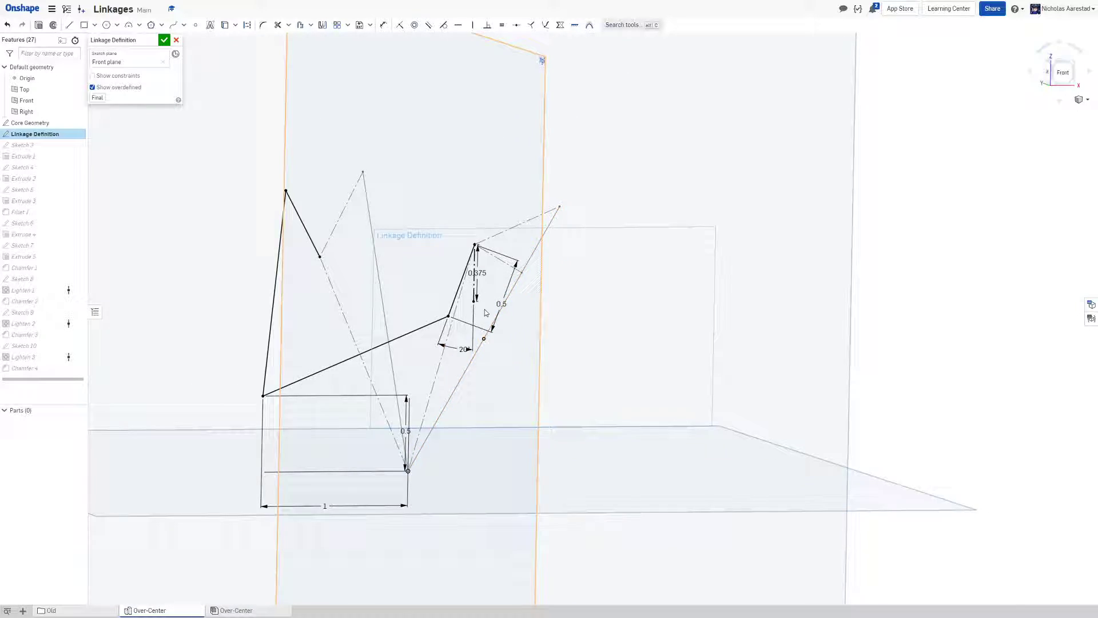
click(1062, 72)
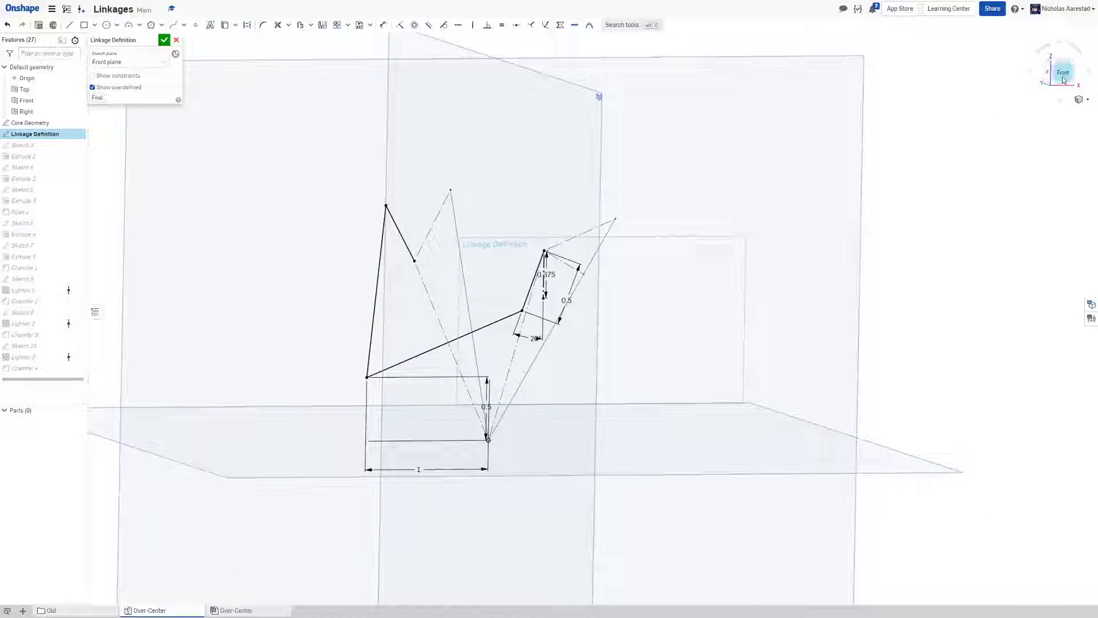
scroll(527, 229, up, 4)
scroll(528, 227, down, 3)
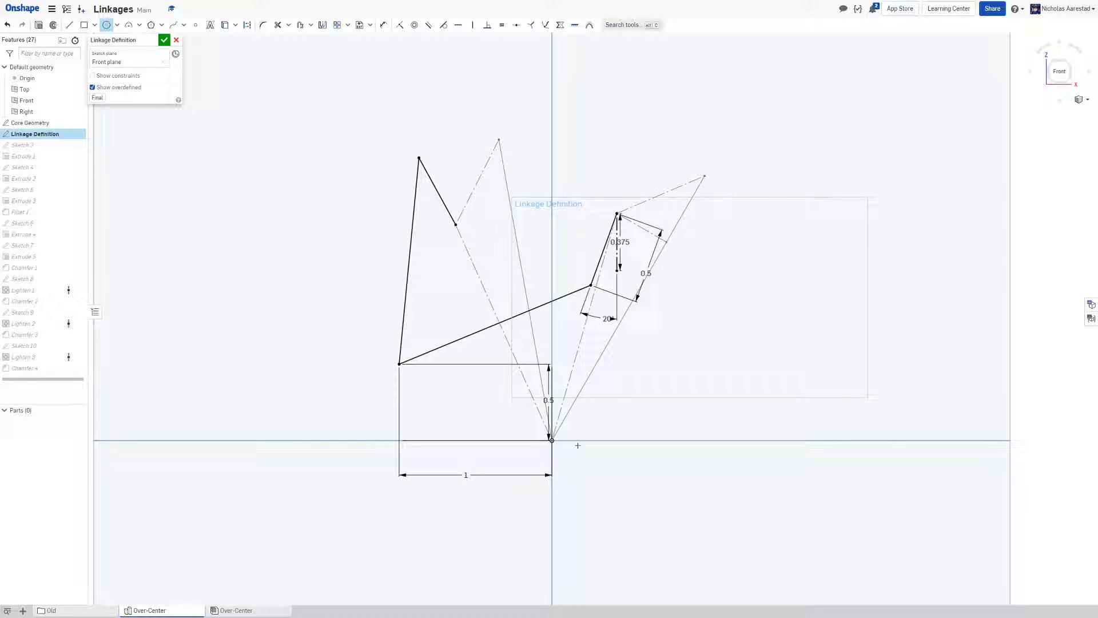
Draw a construction circle about the bottom pivot through the upper link vertex, discarding a stray line
click(551, 439)
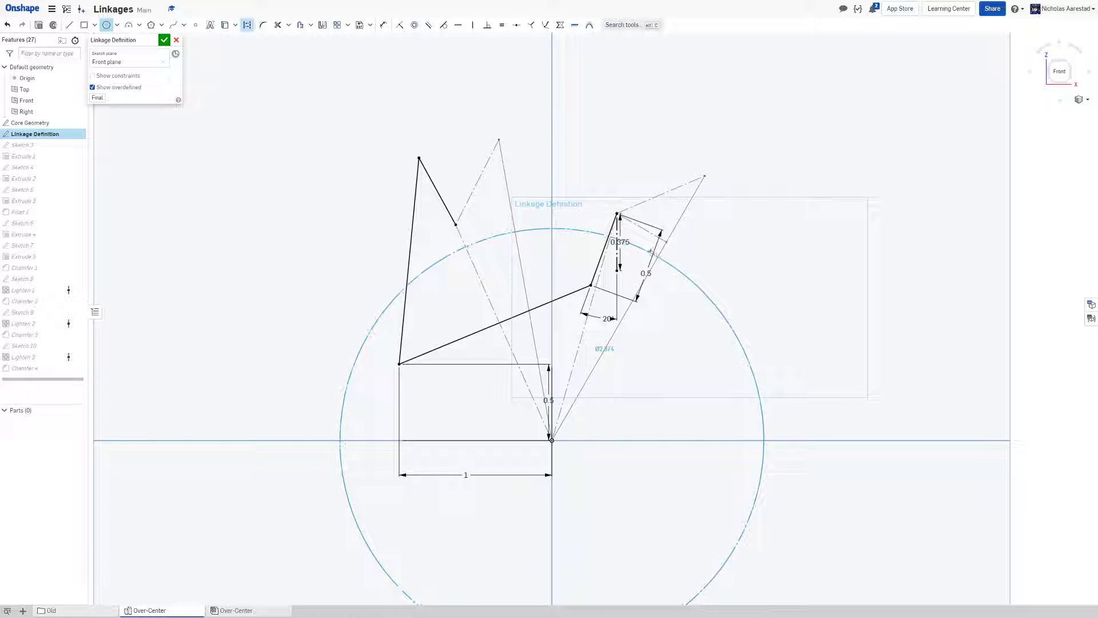
click(619, 213)
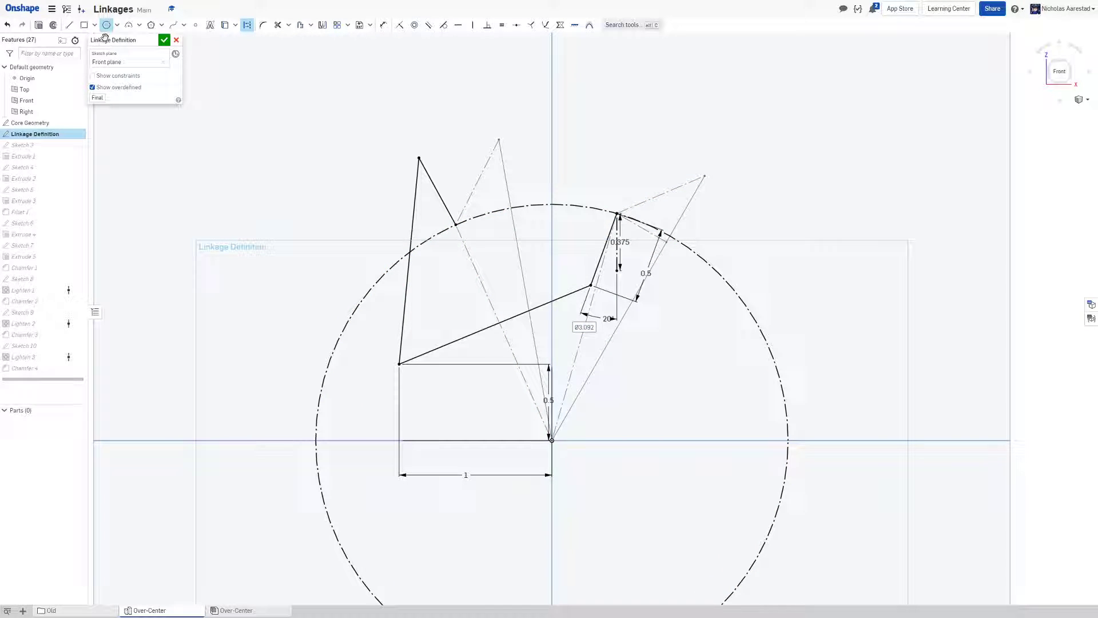
click(70, 25)
click(399, 364)
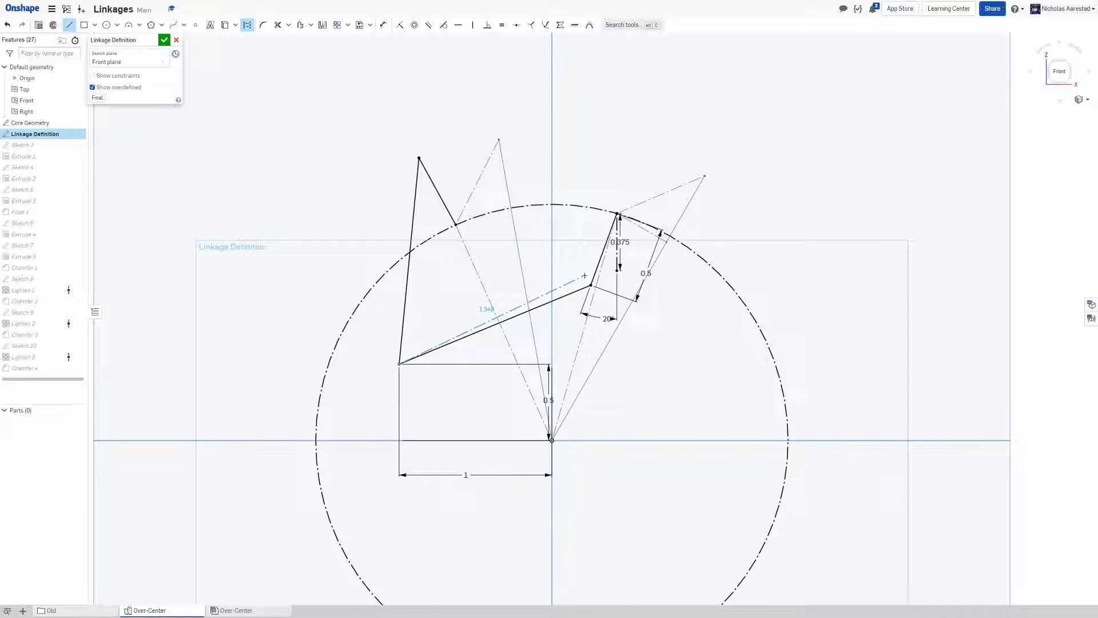
click(557, 274)
key(Escape)
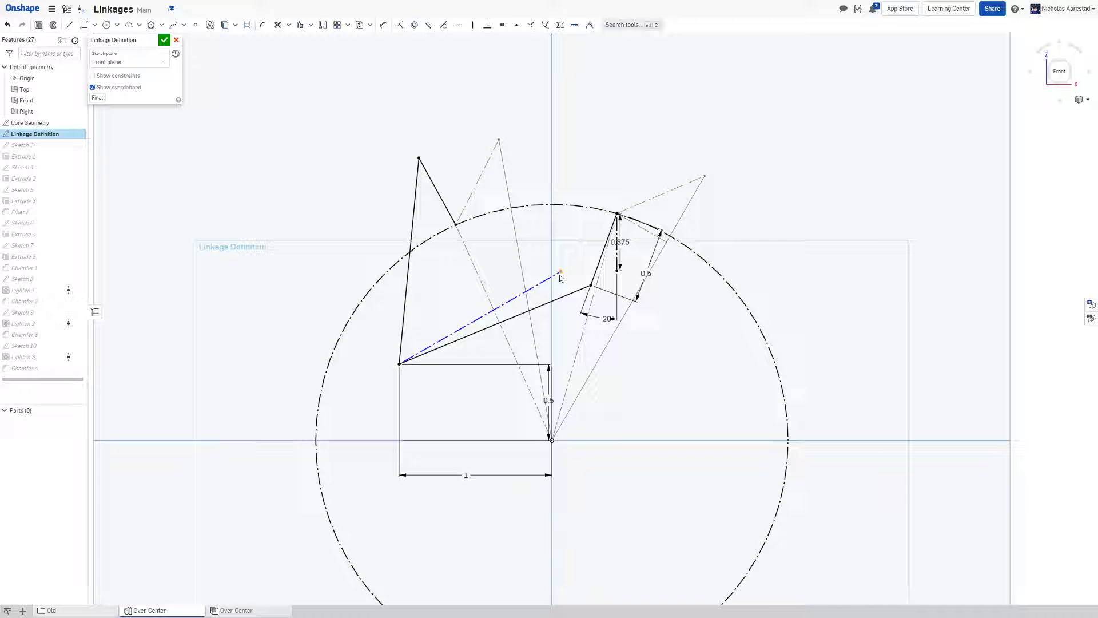
key(Delete)
Draw a second construction circle centred on the left pivot passing through the link end
key(c)
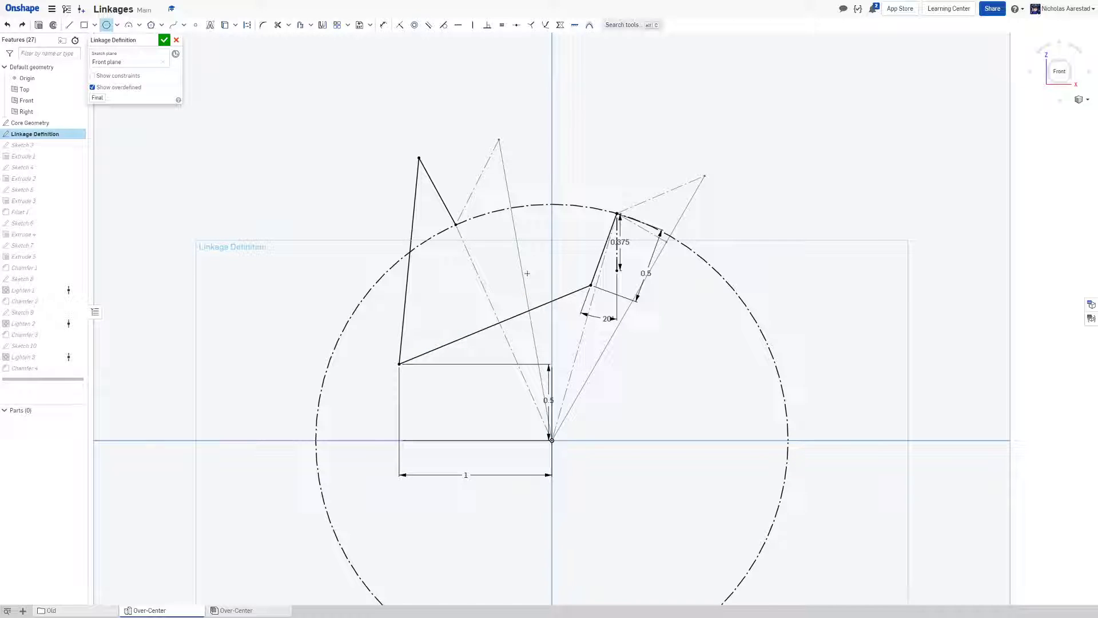
click(399, 362)
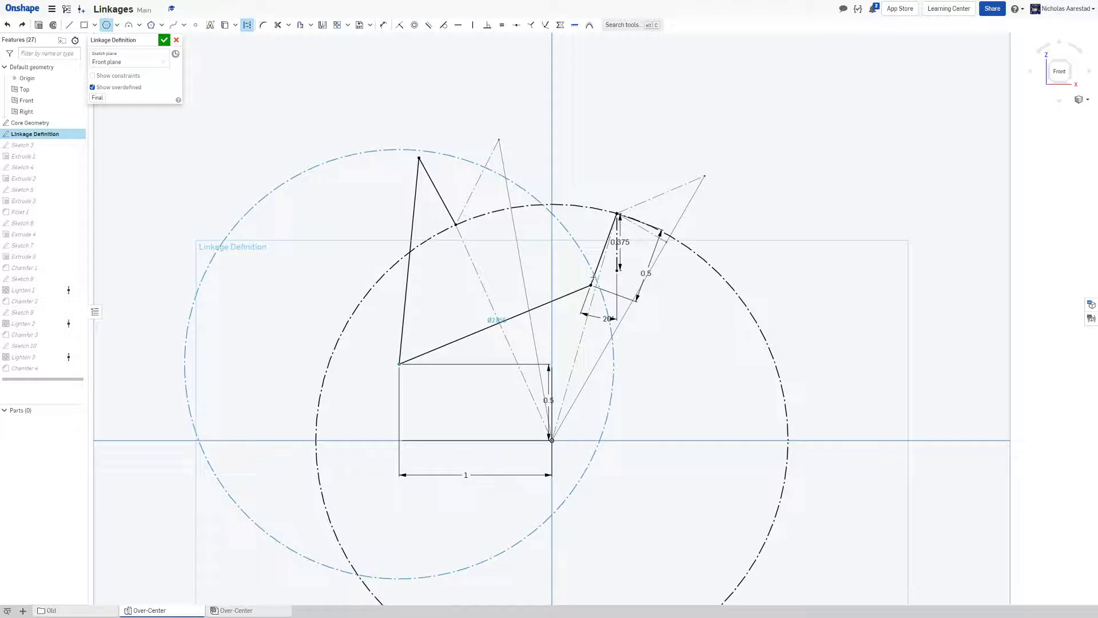
click(592, 276)
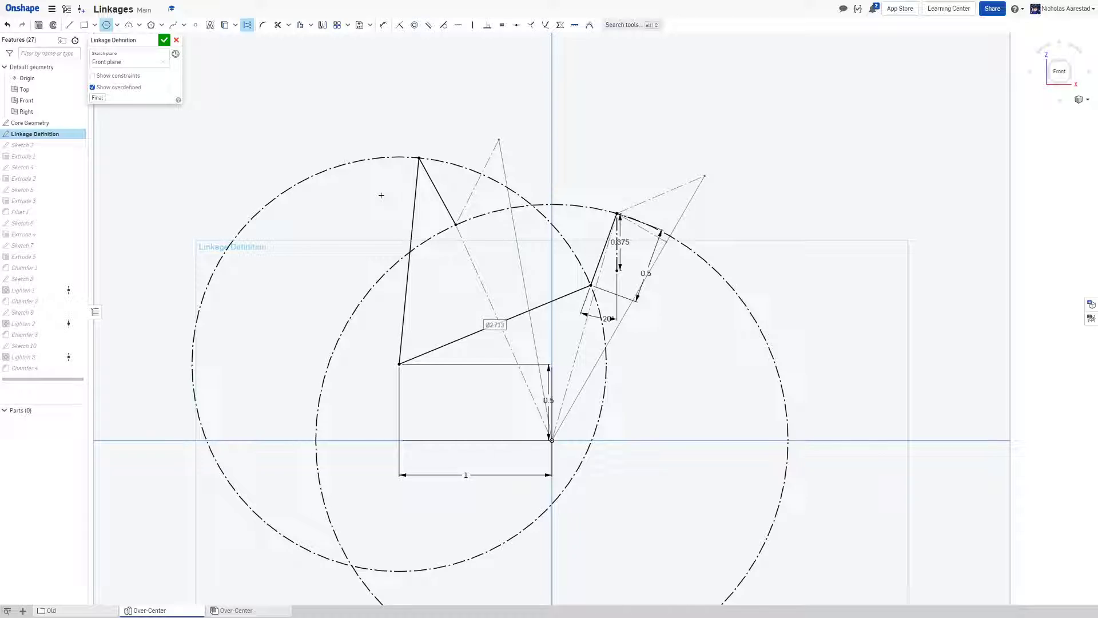
scroll(380, 195, up, 2)
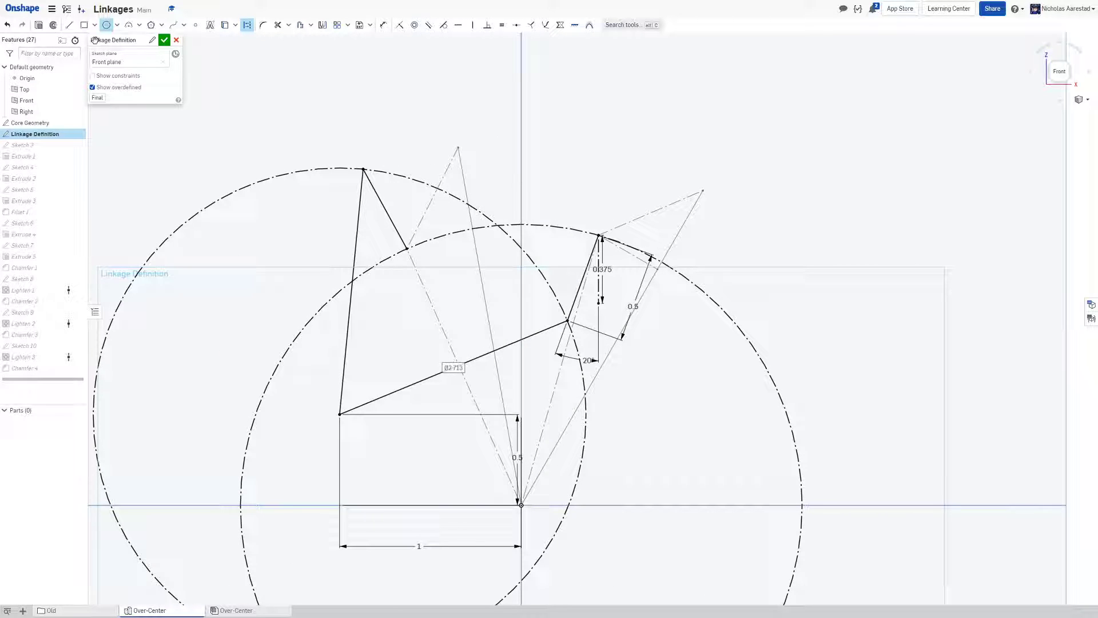
Draw a construction line from the left pivot and pull it onto the circles' crossing, about 1.35 in long
click(69, 24)
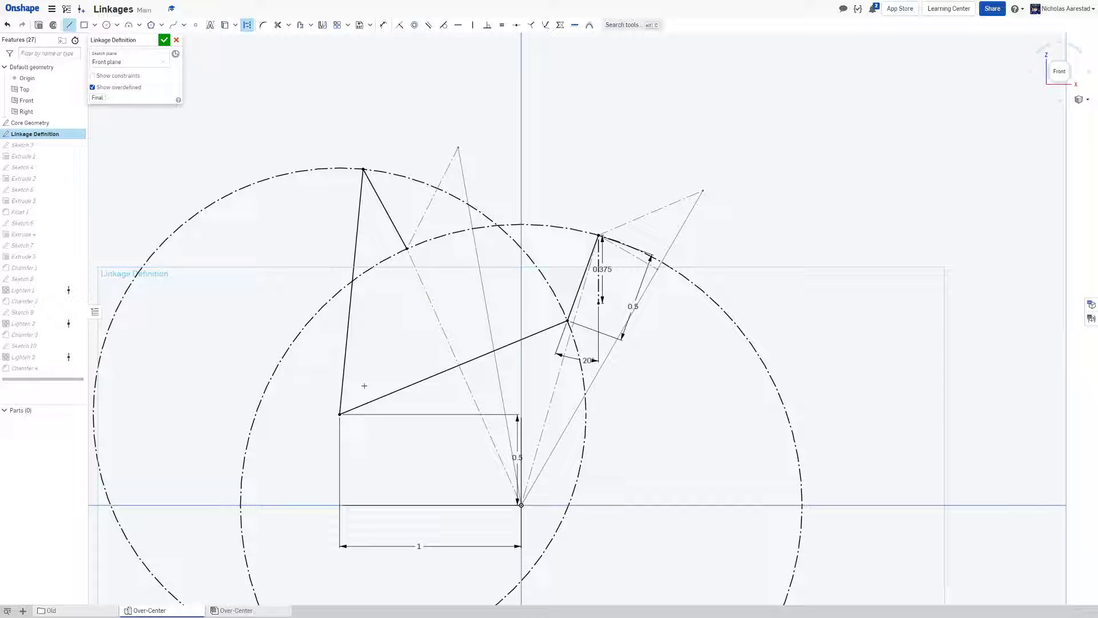
click(340, 414)
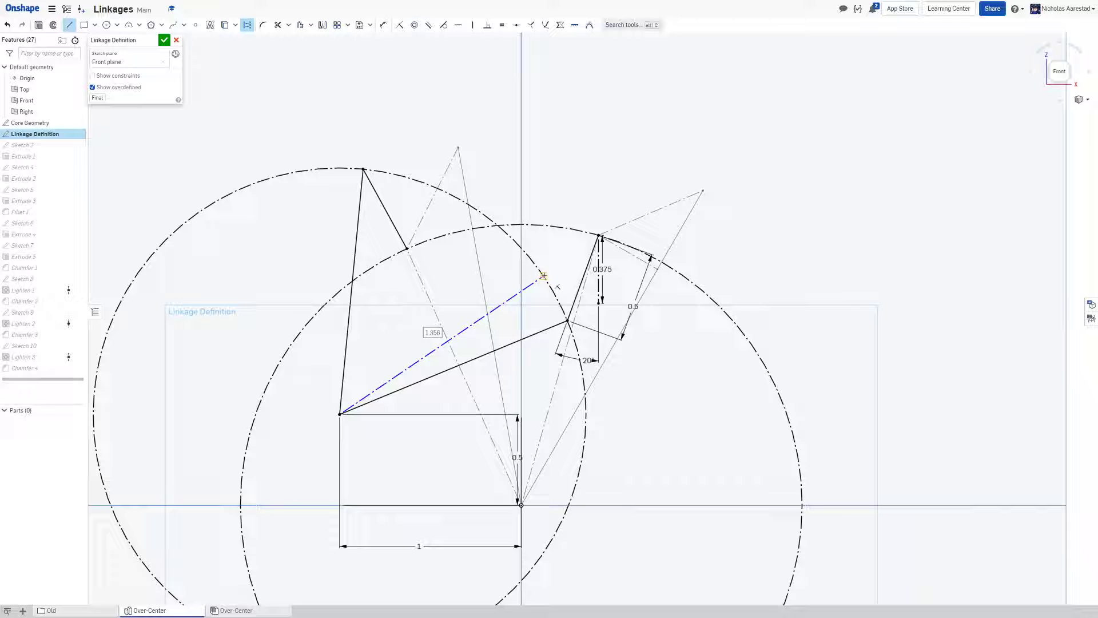
click(543, 276)
click(637, 250)
key(Escape)
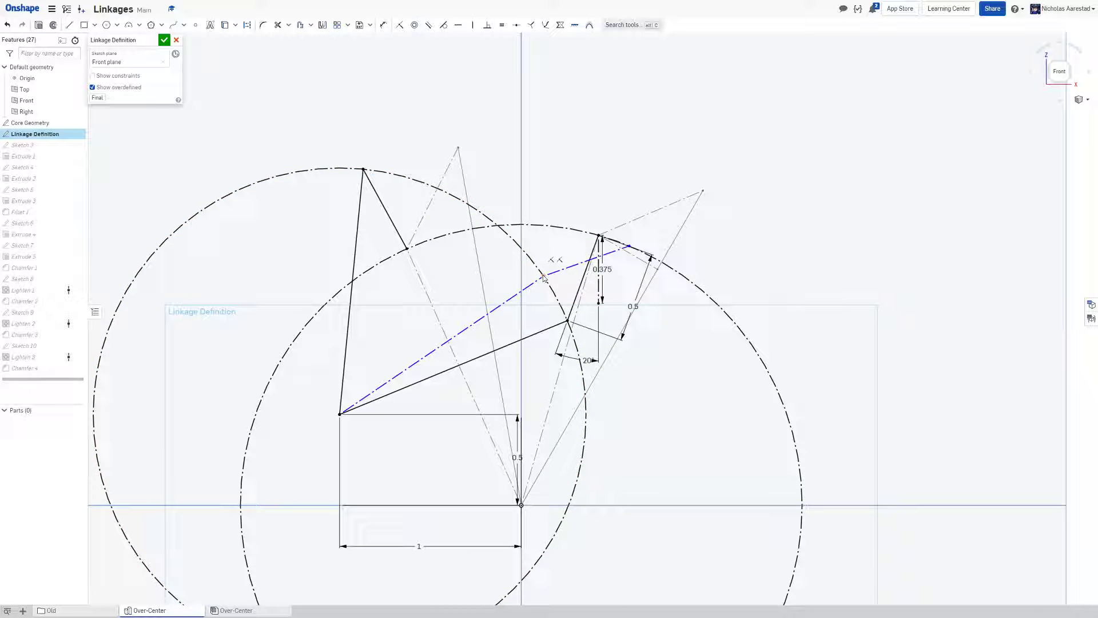
mouse_move(543, 276)
mouse_down()
mouse_move(566, 319)
mouse_move(553, 296)
mouse_up()
key(d)
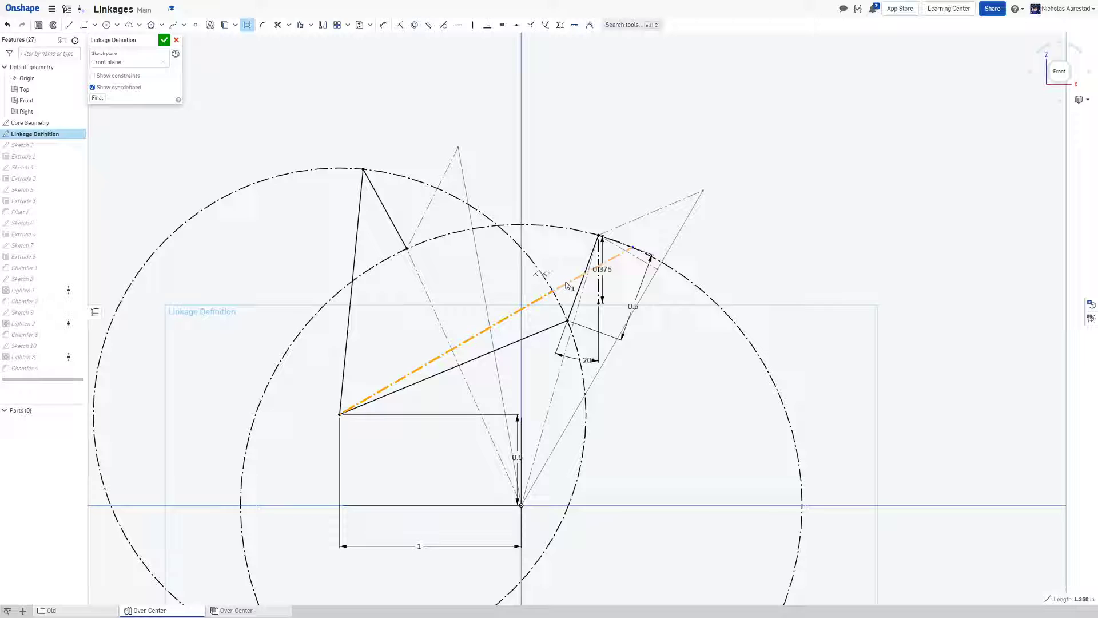
Step the sketch angle dimension from 20° to 25° and then 30°
key(Escape)
scroll(585, 296, up, 4)
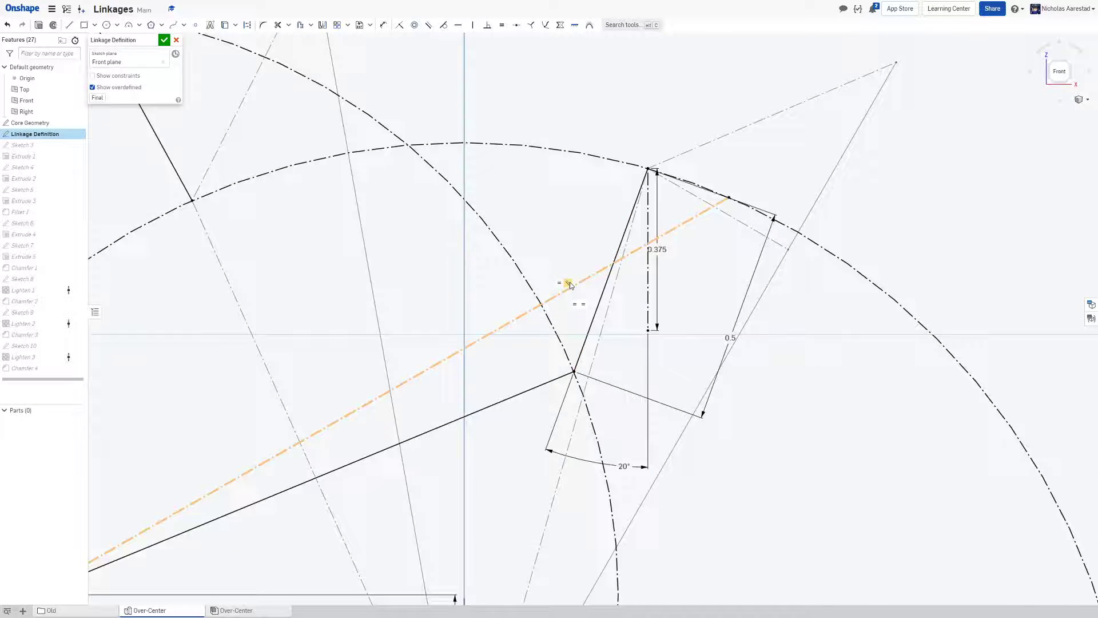
scroll(579, 344, down, 2)
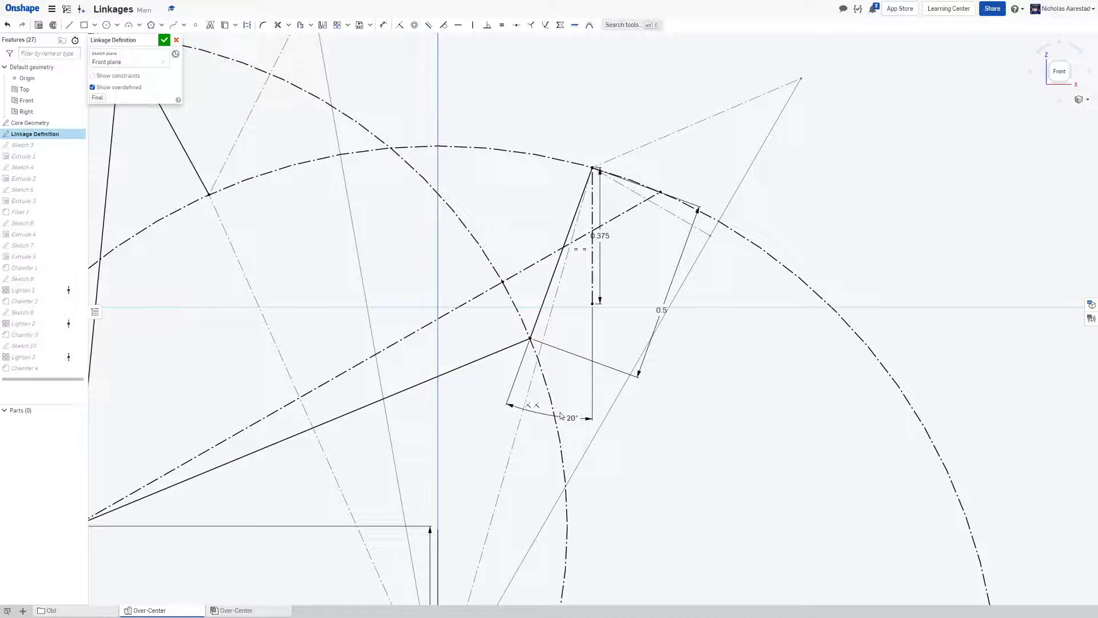
double_click(571, 418)
text(25)
key(Return)
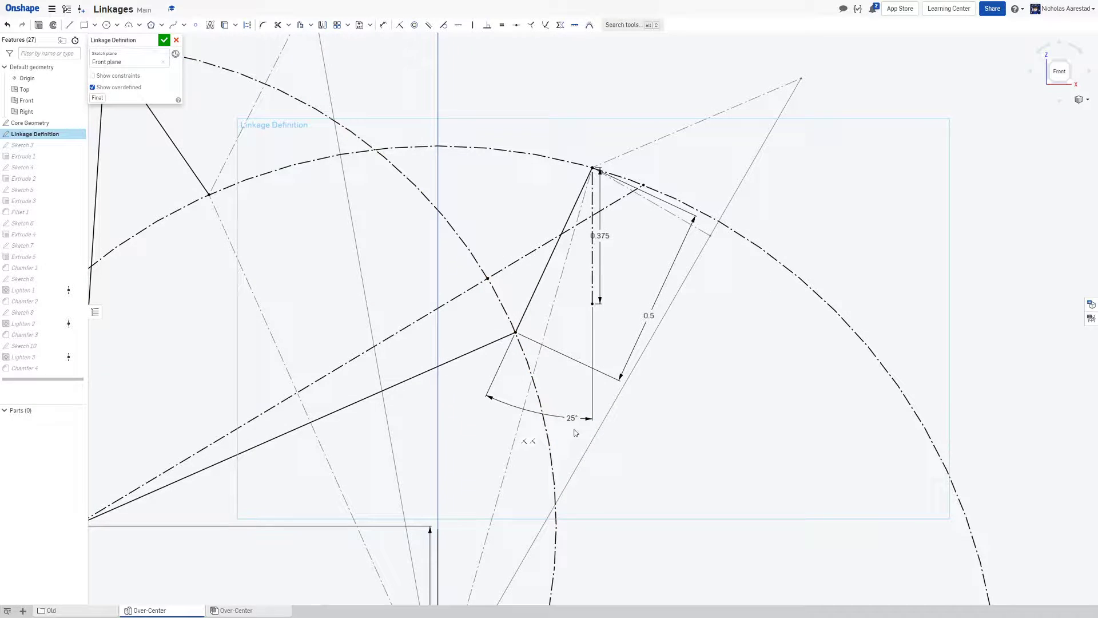
double_click(573, 418)
text(30)
key(Return)
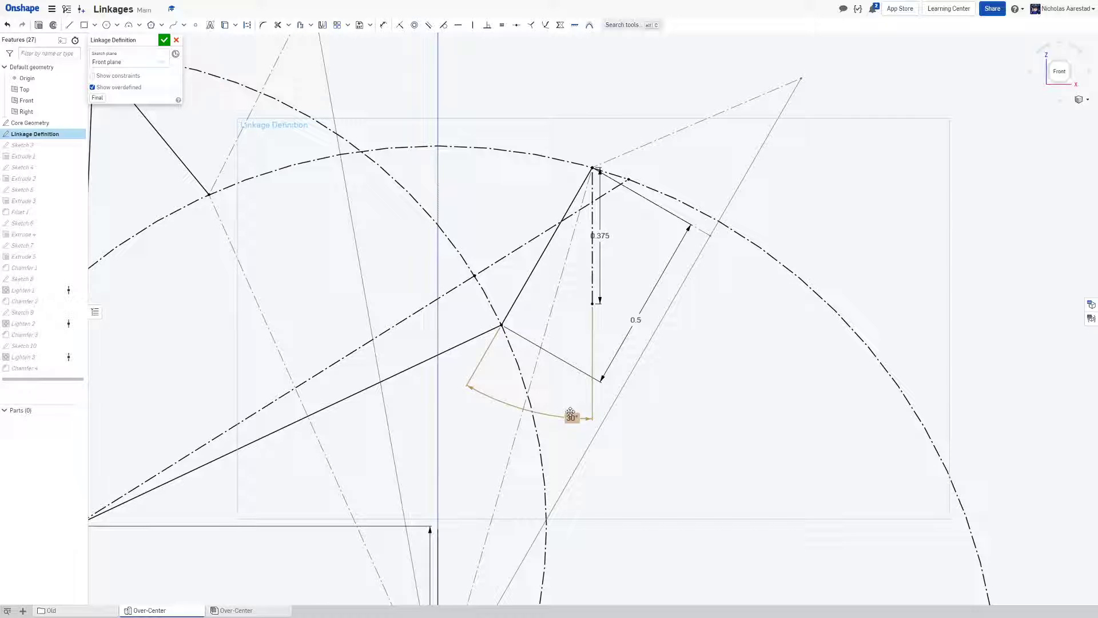
Raise the angle dimension further to 40° and finally 45°, reshaping the link
double_click(574, 418)
text(40)
key(Return)
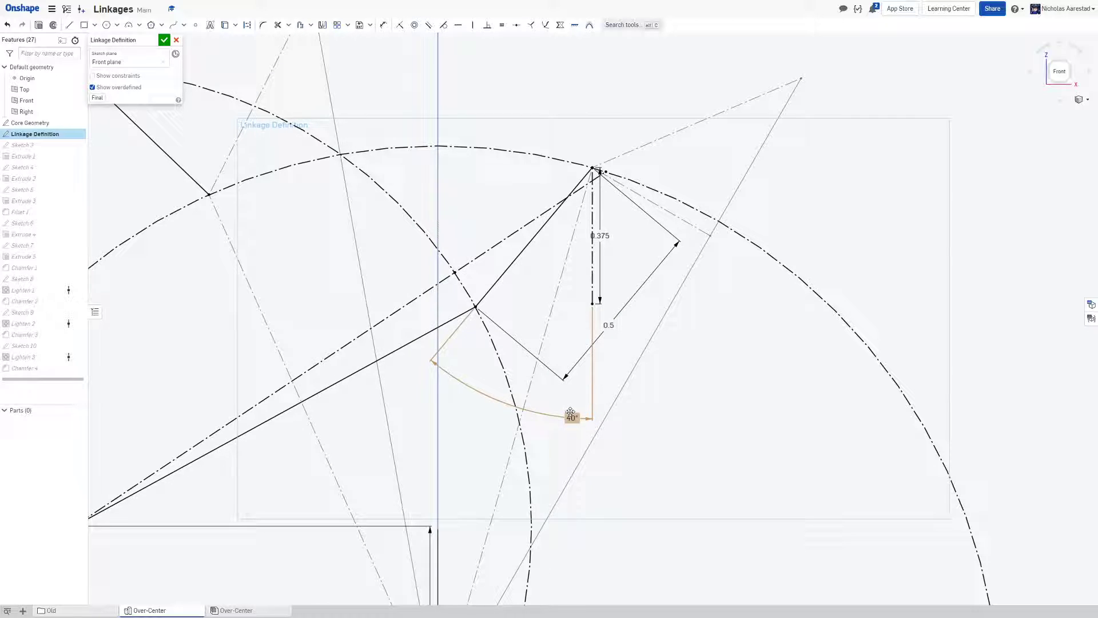
double_click(571, 417)
text(45)
key(Return)
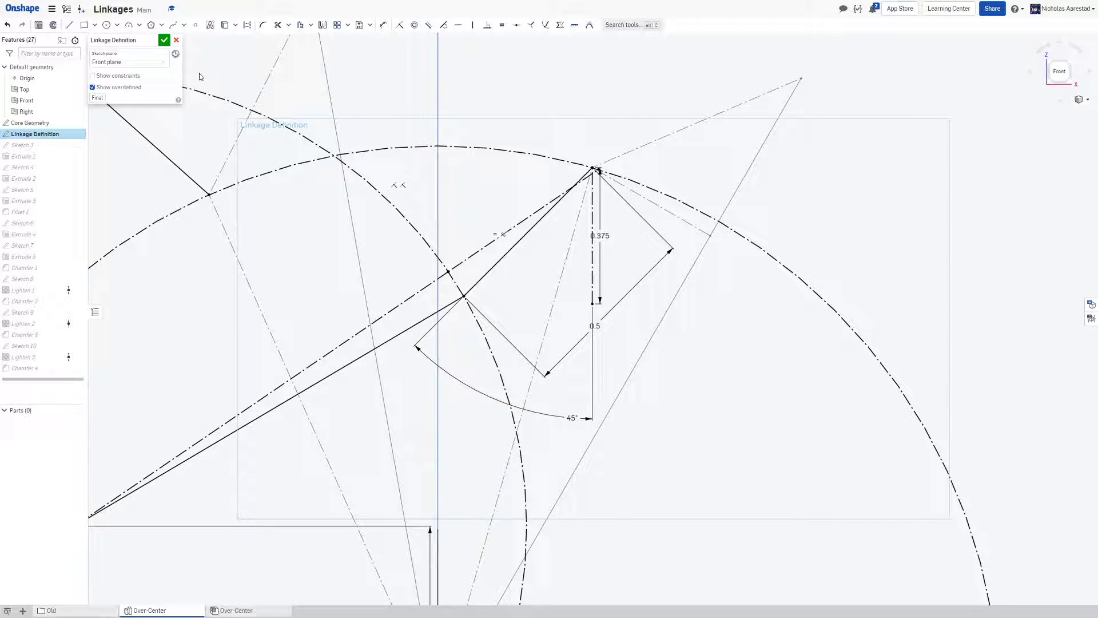
Accept the sketch, add the missing sketch face to Extrude 2 so the moving part rebuilds, and show the front view
click(165, 40)
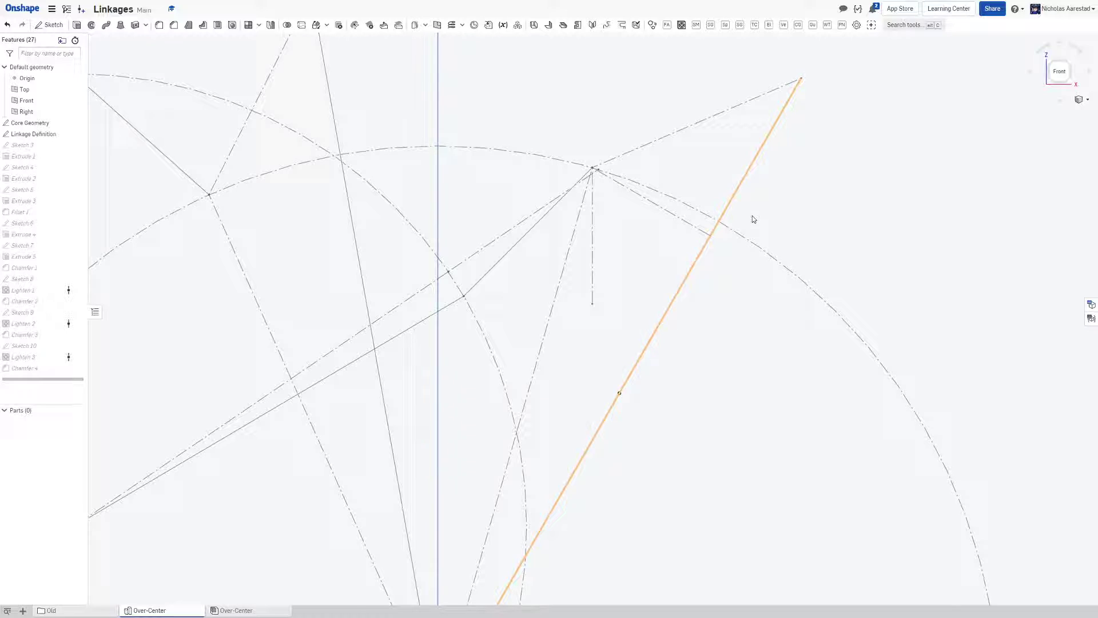
key(f)
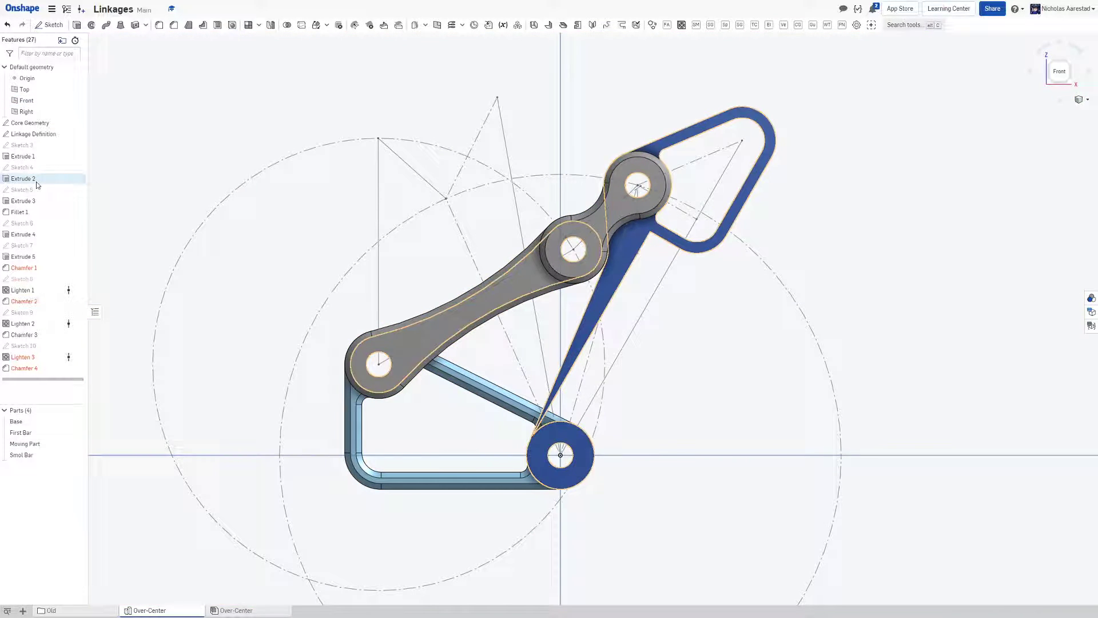
click(642, 251)
double_click(642, 251)
click(664, 294)
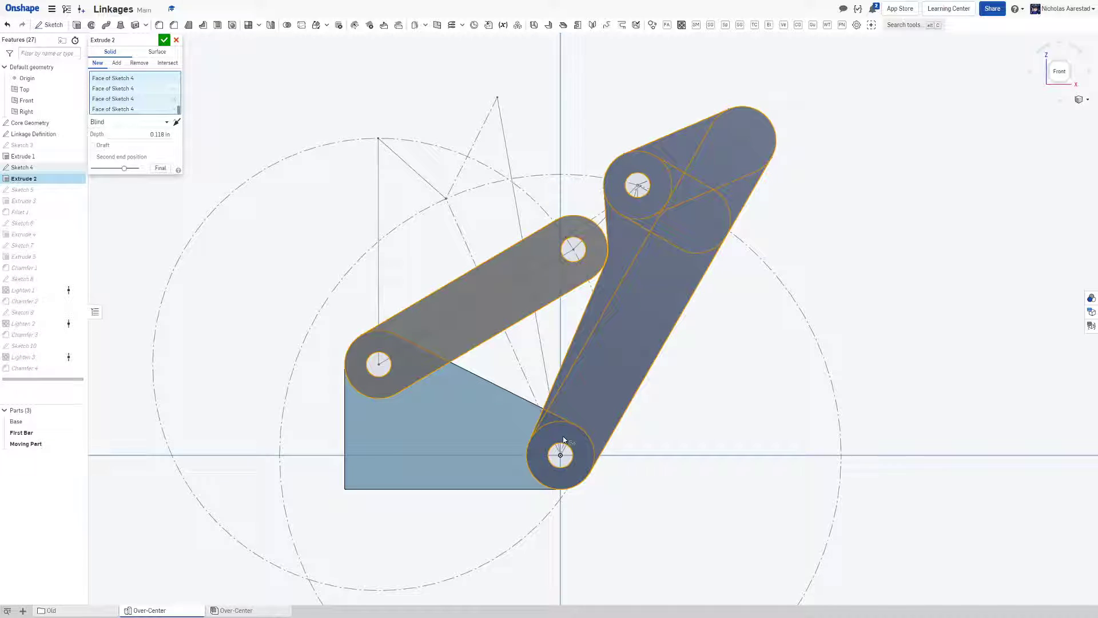
scroll(550, 422, up, 3)
scroll(550, 422, down, 4)
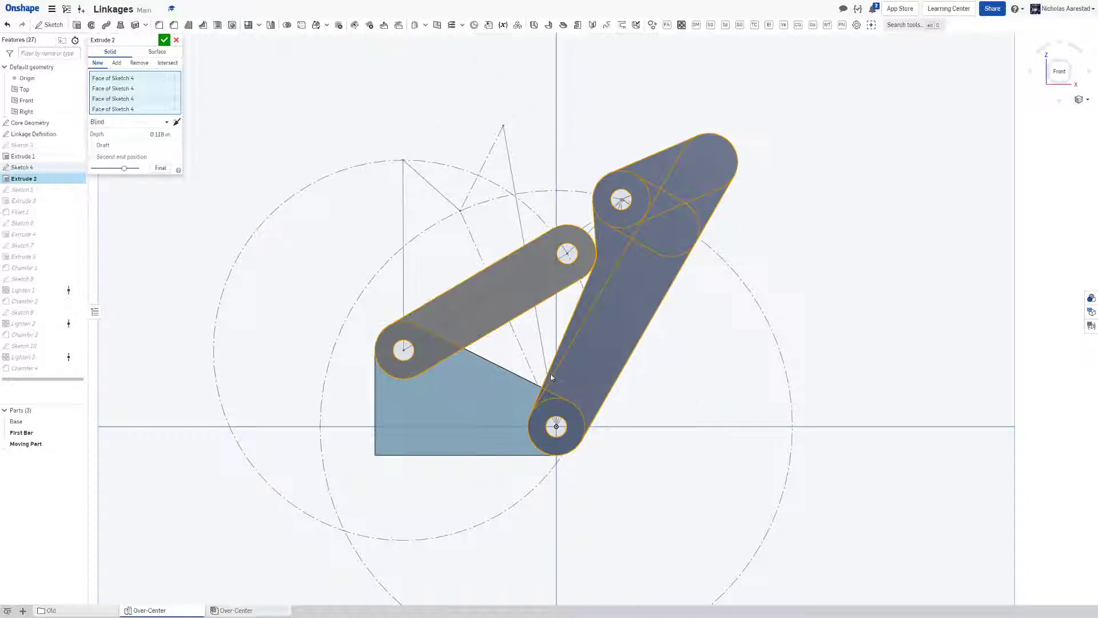
click(164, 40)
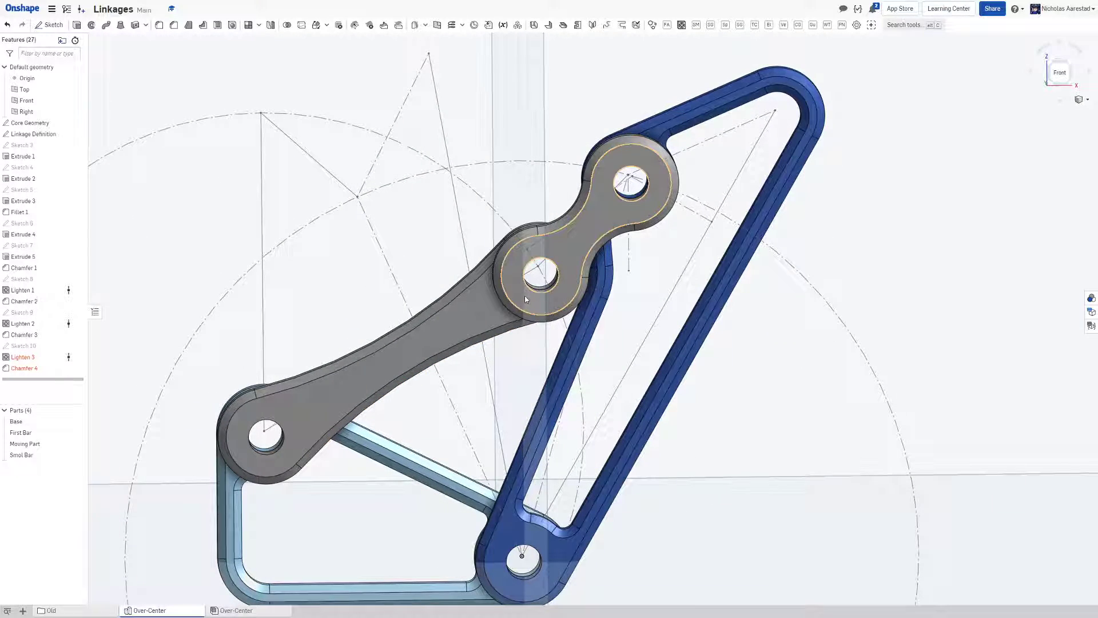
key(shift+1)
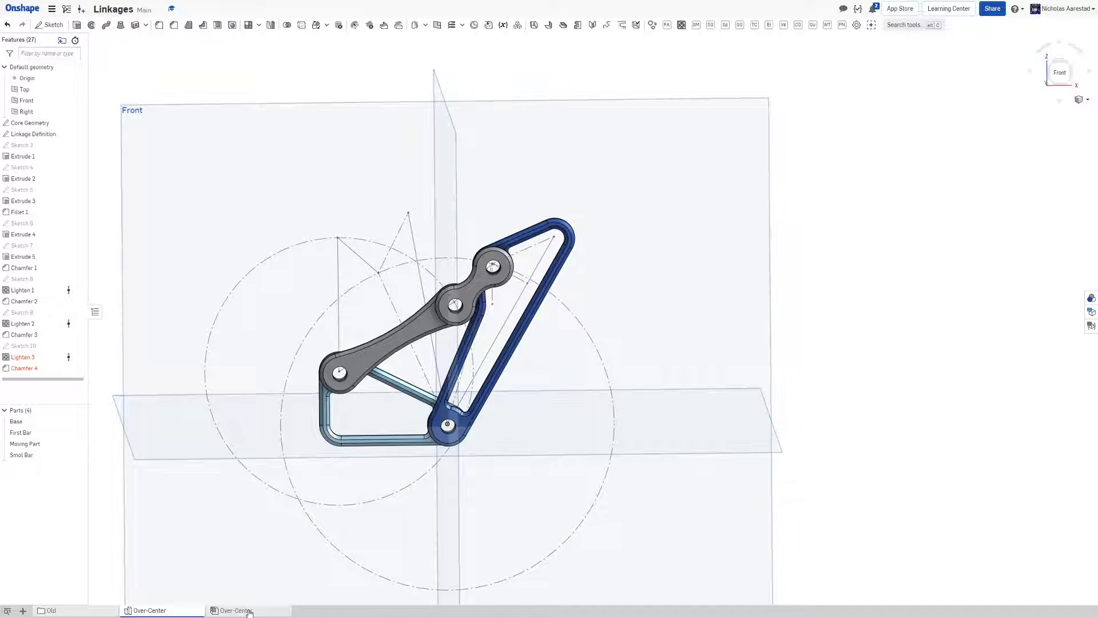
In the part studio, select the long-bar and vertical sketch lines and copy the measured 59.577° angle
click(241, 610)
click(146, 611)
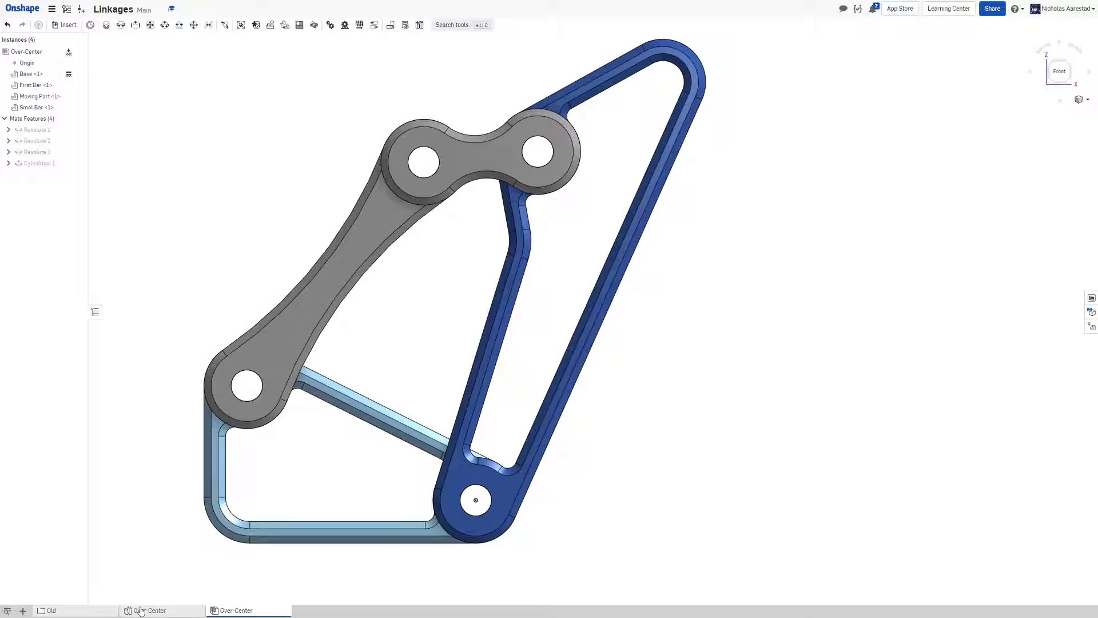
scroll(399, 305, up, 5)
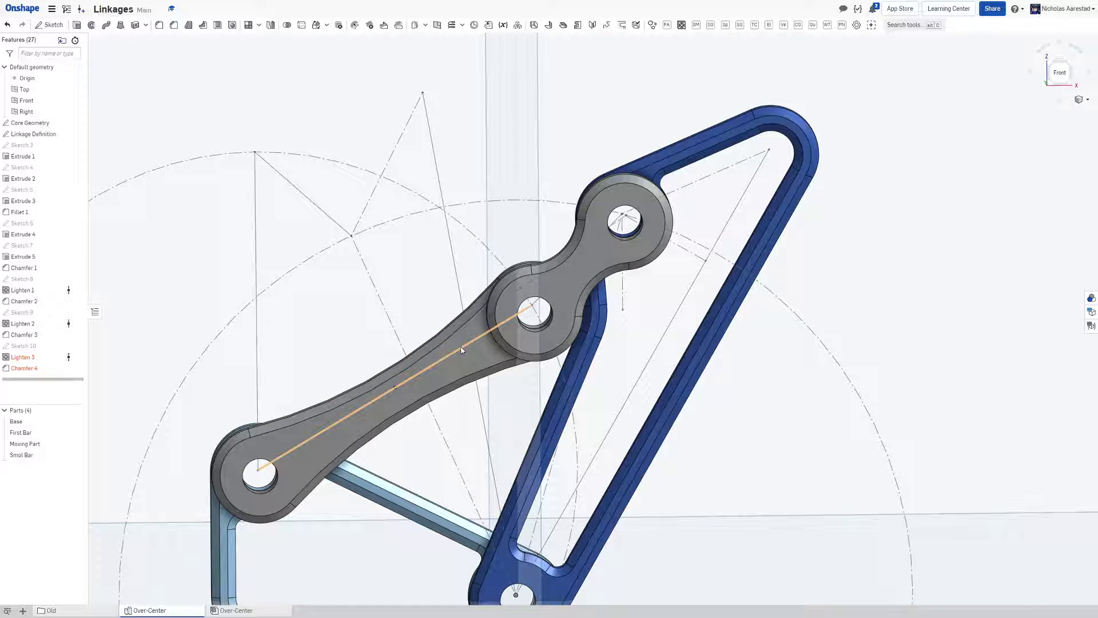
click(432, 365)
shift+click(258, 249)
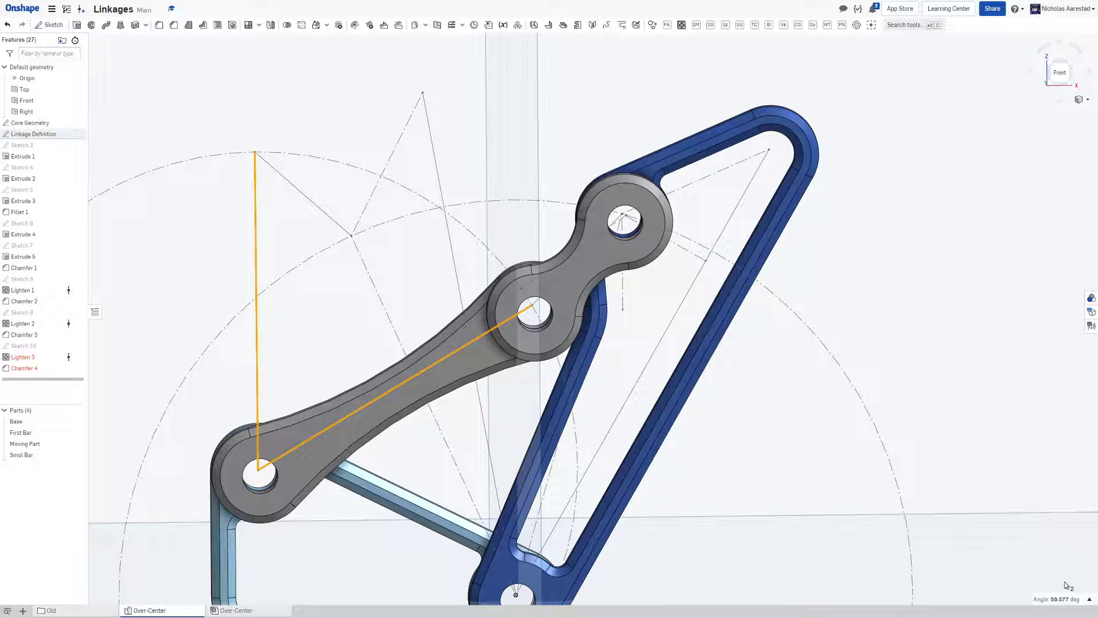
click(1062, 599)
In the assembly, give Revolute 1 rotation limits from 0° to the pasted 59.577° and confirm
click(232, 610)
double_click(34, 130)
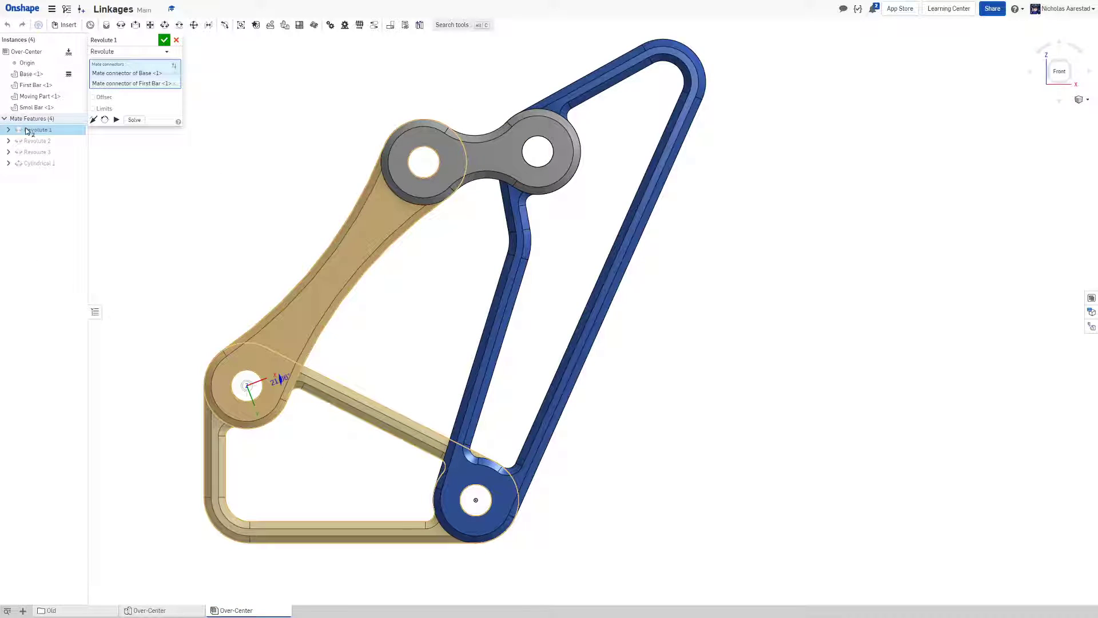
click(92, 109)
click(157, 131)
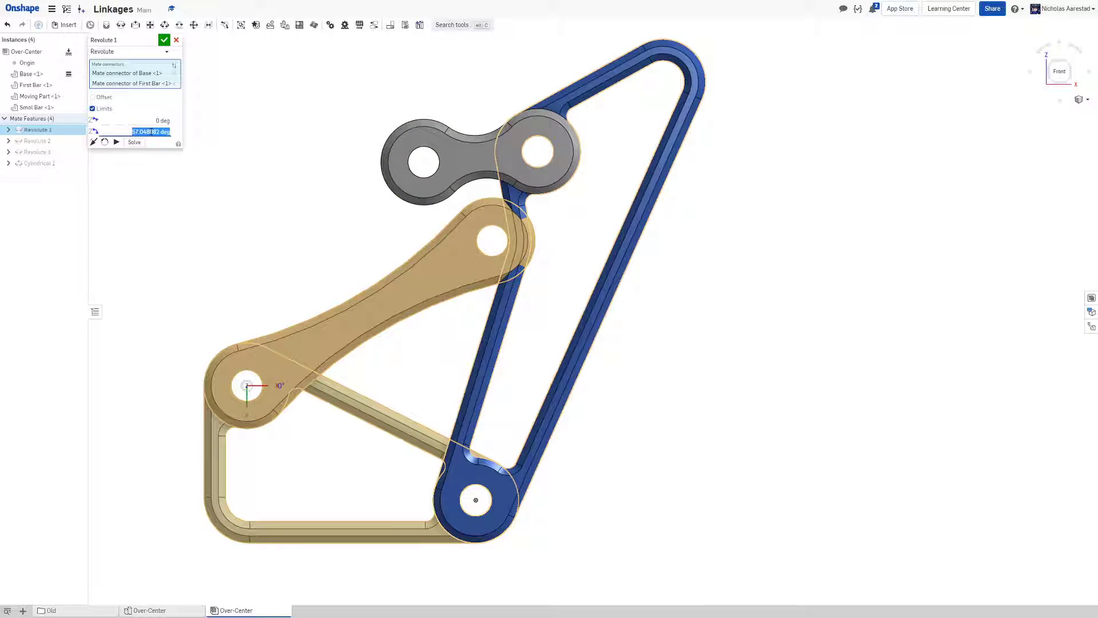
text(88.578894)
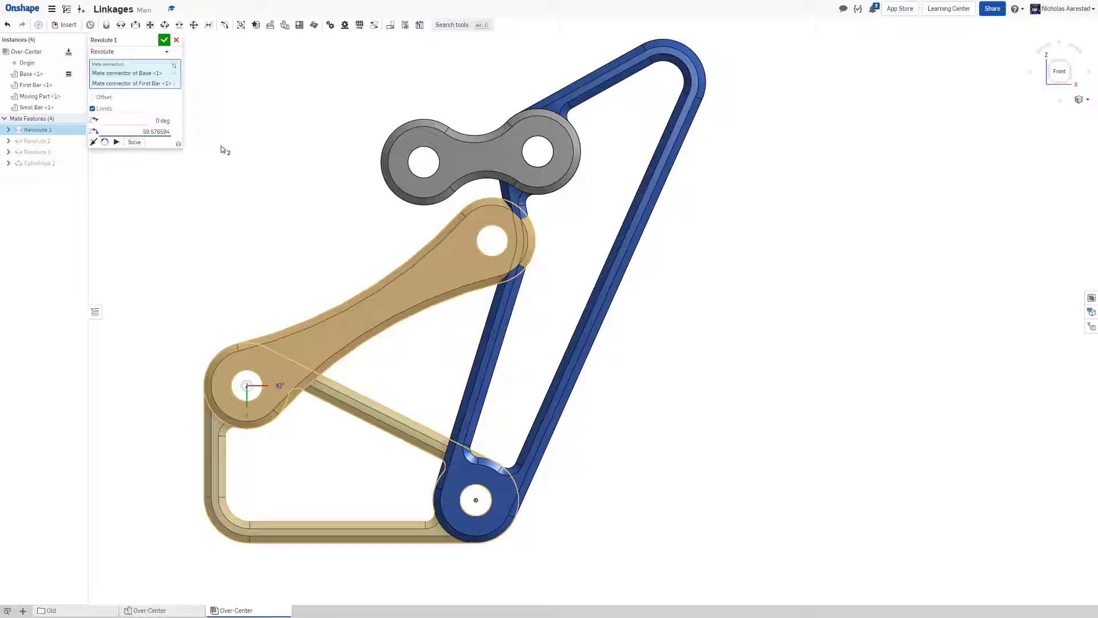
click(135, 142)
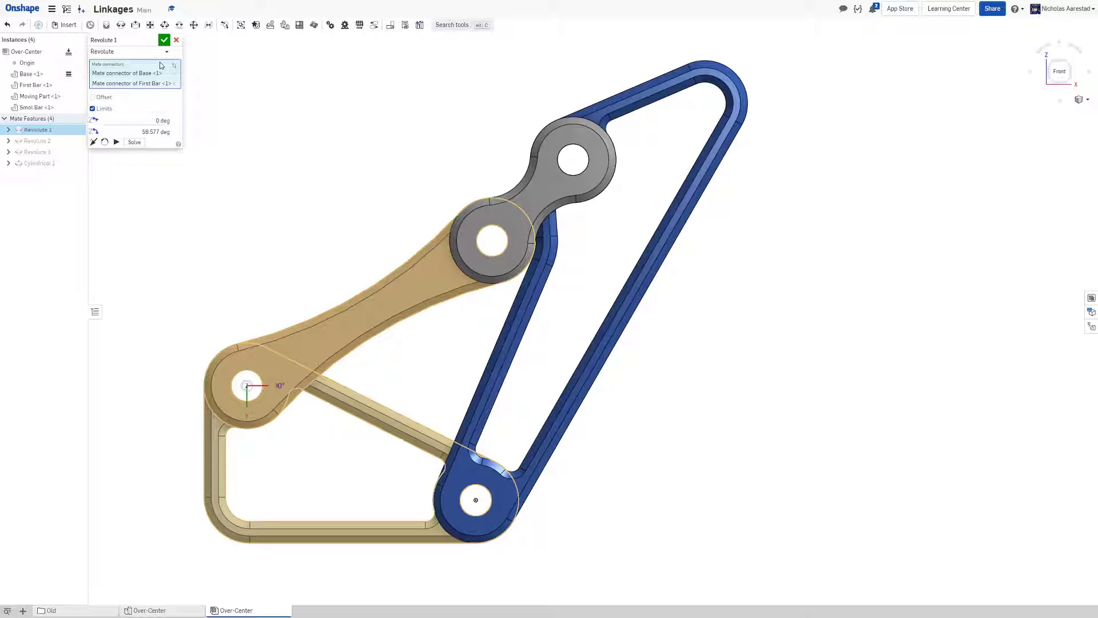
click(163, 40)
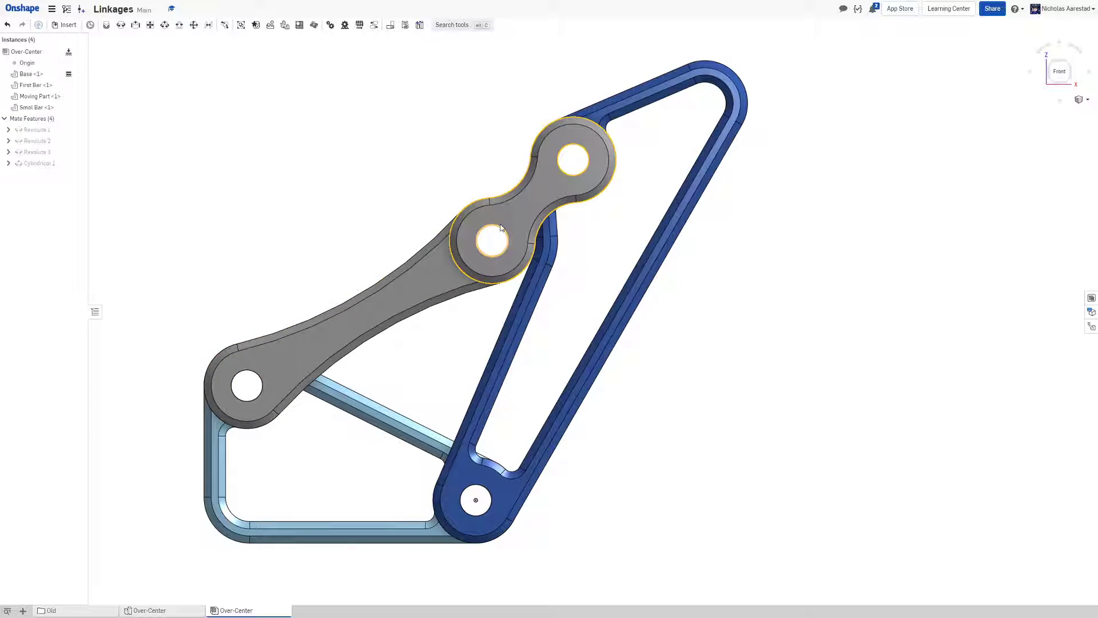
Swing the limited linkage through its travel and push the middle pivot past center to lock it
mouse_move(476, 254)
mouse_down()
mouse_move(292, 144)
mouse_move(685, 205)
mouse_up()
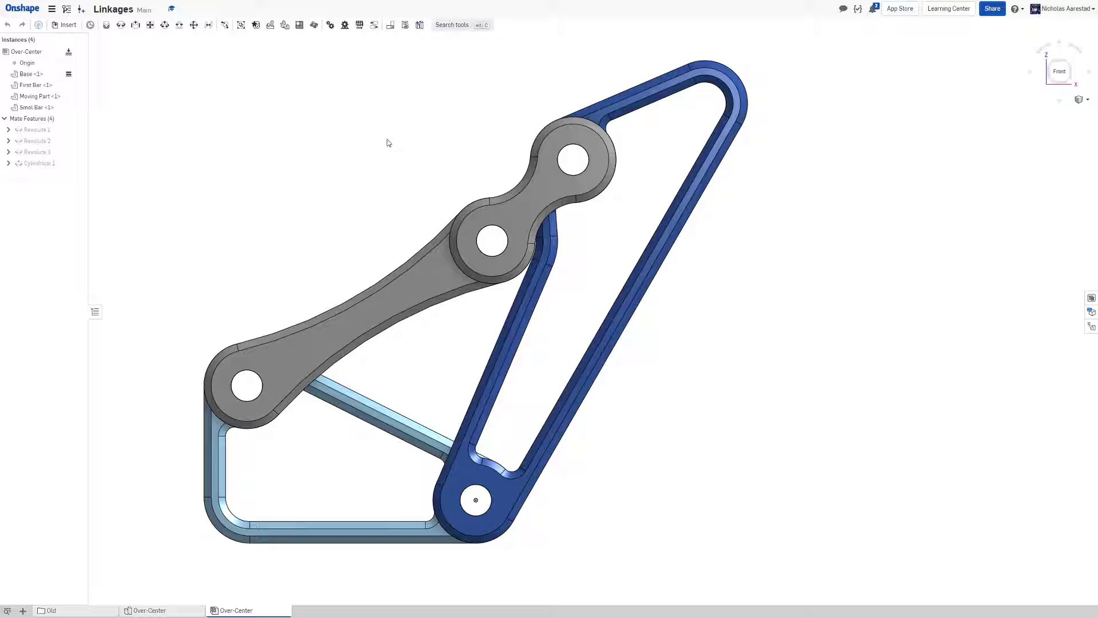
drag(584, 155, 834, 237)
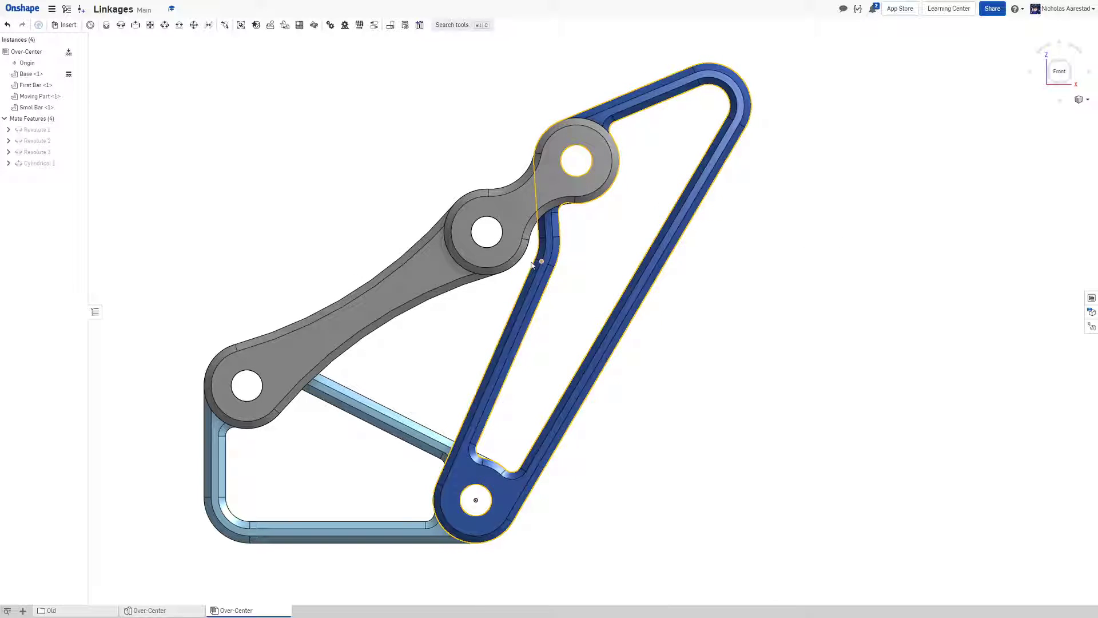
drag(461, 235, 736, 321)
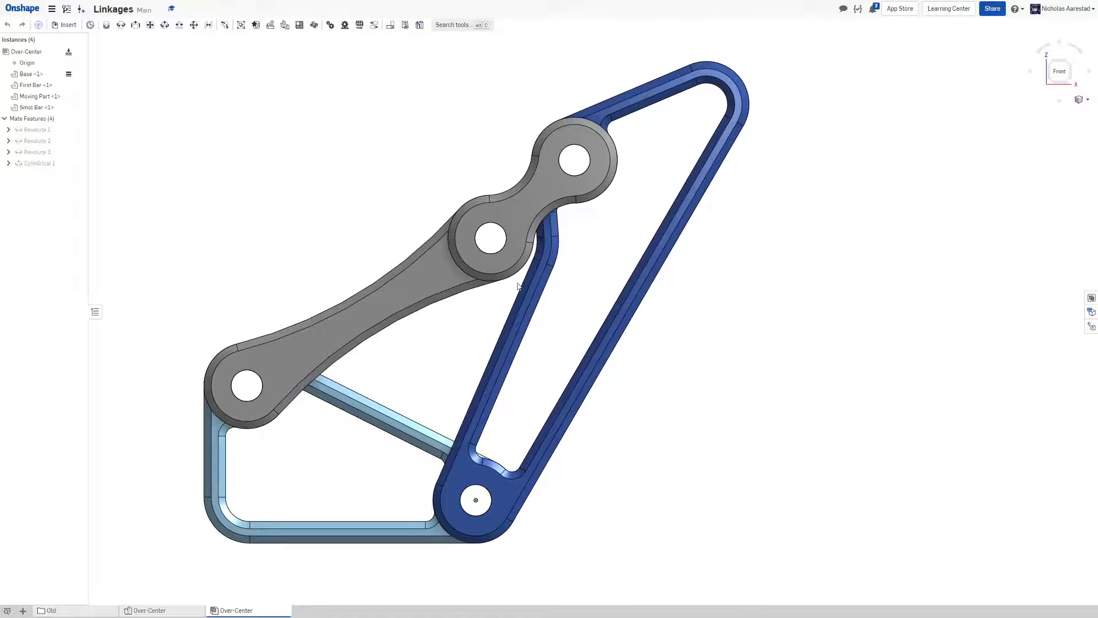
drag(503, 264, 590, 234)
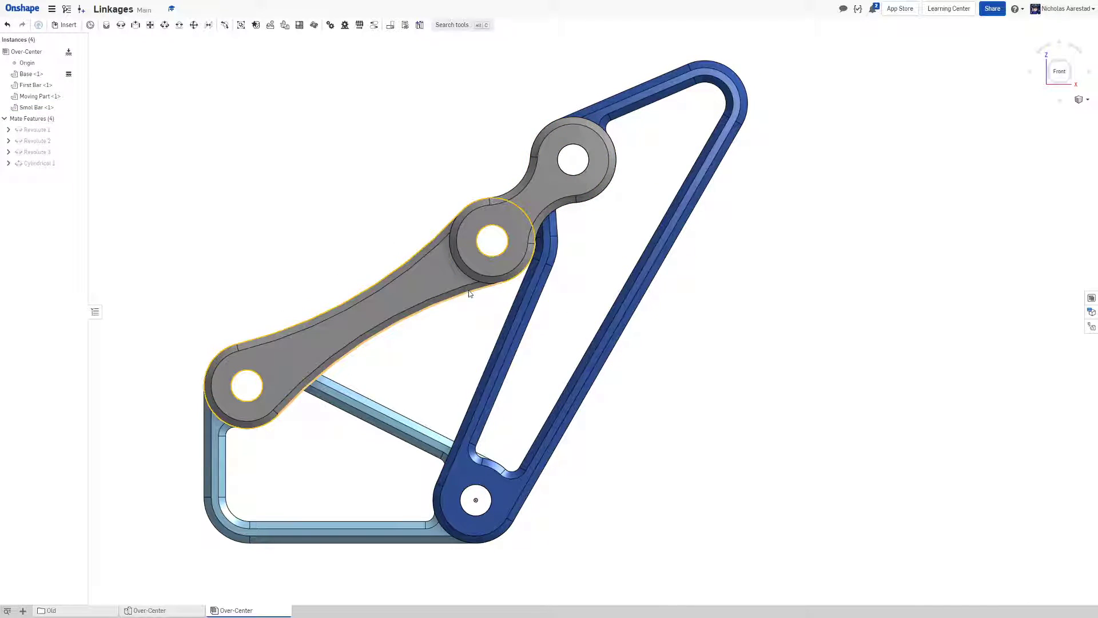
drag(467, 257, 591, 169)
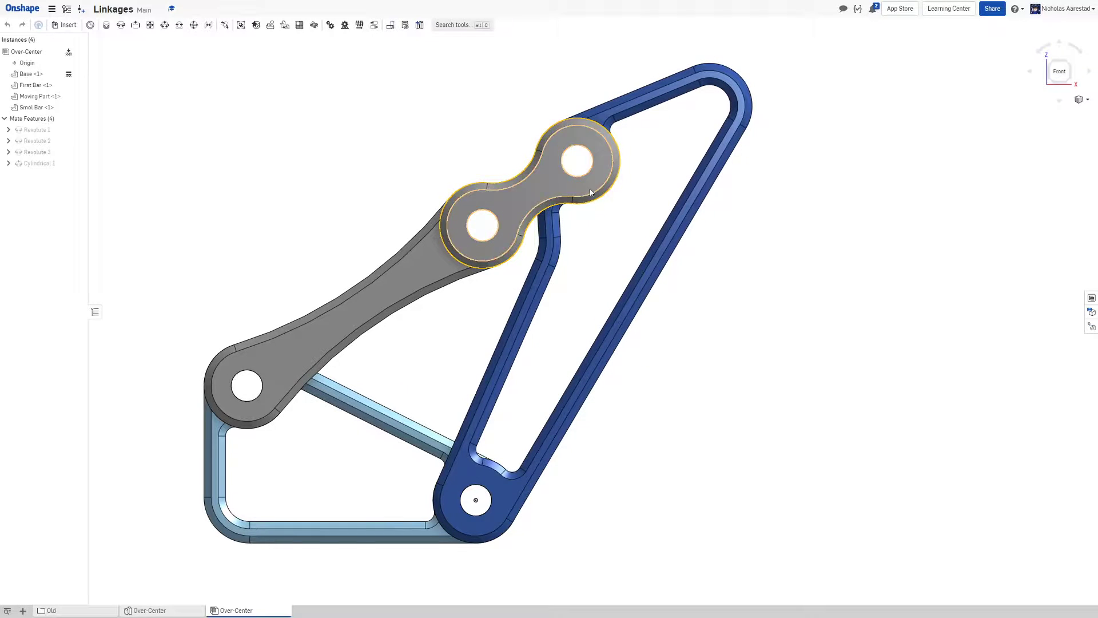
scroll(591, 170, down, 3)
scroll(683, 275, down, 3)
scroll(463, 185, up, 2)
scroll(460, 183, up, 3)
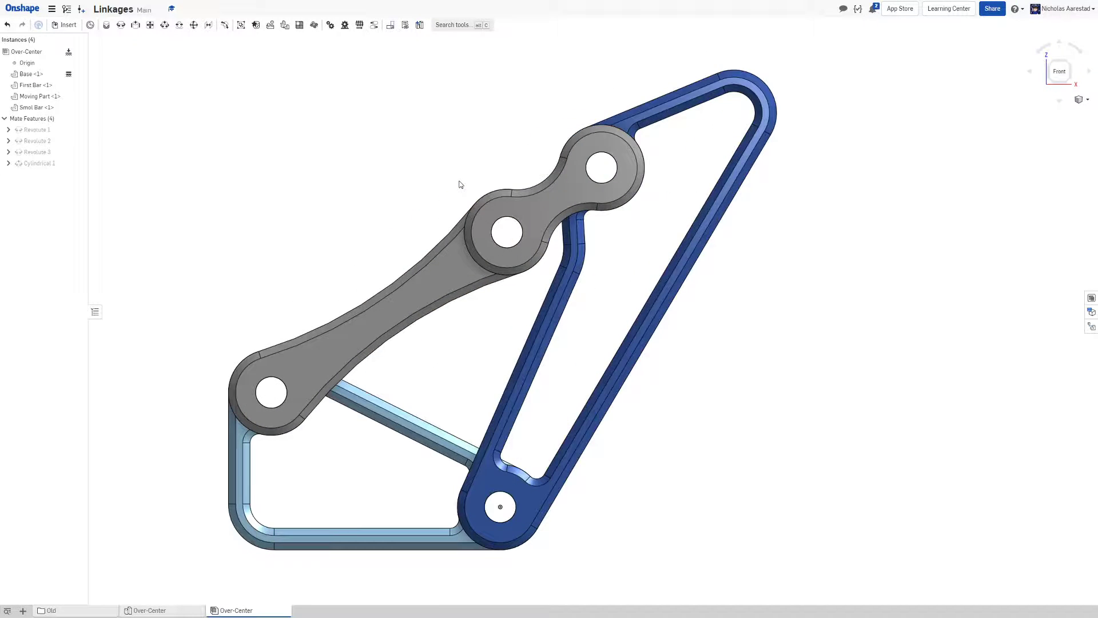
Orbit the locked assembly to an oblique 3D view
mouse_move(459, 183)
right_down()
mouse_move(443, 204)
mouse_move(471, 190)
mouse_move(493, 204)
mouse_move(491, 228)
mouse_move(474, 194)
mouse_move(514, 206)
mouse_move(459, 186)
mouse_move(493, 206)
right_up()
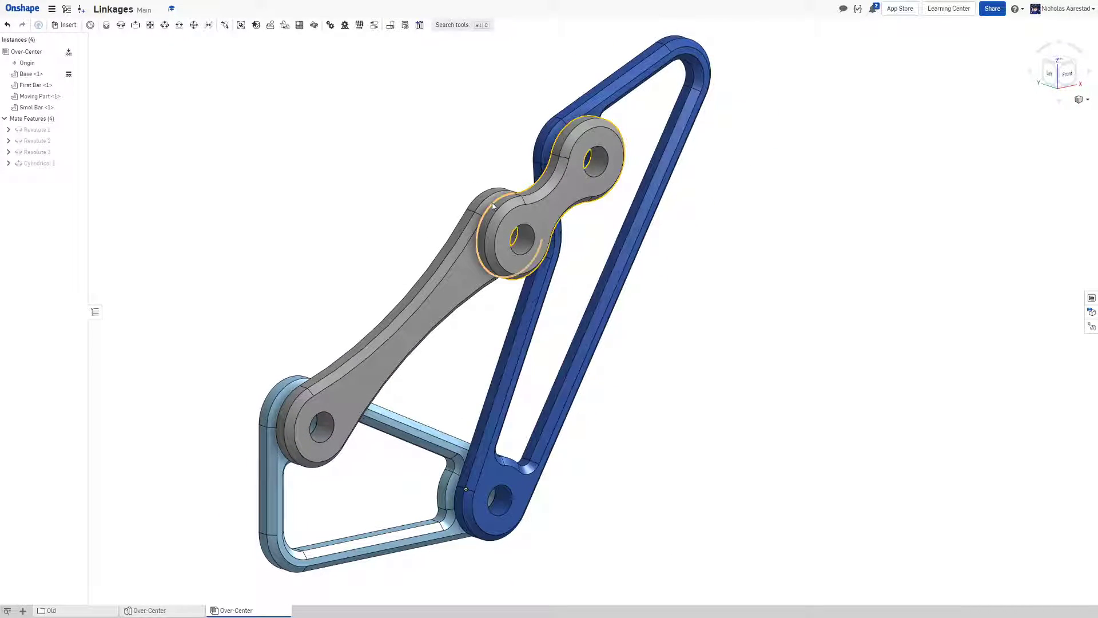